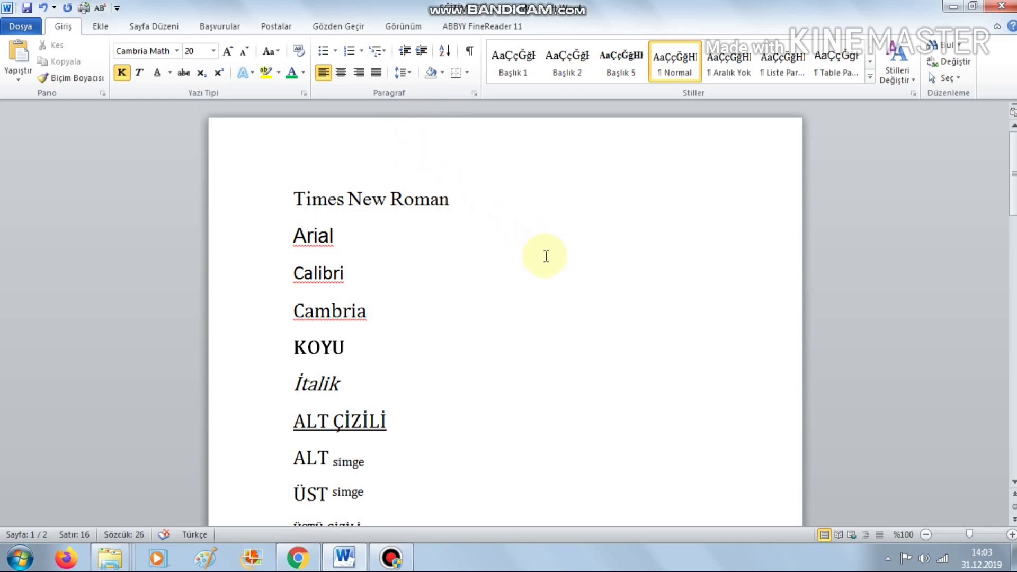
Step: Reapply Times New Roman to the first sample line from the Font box
scroll(546, 257, "down", 3)
scroll(546, 258, "down", 4)
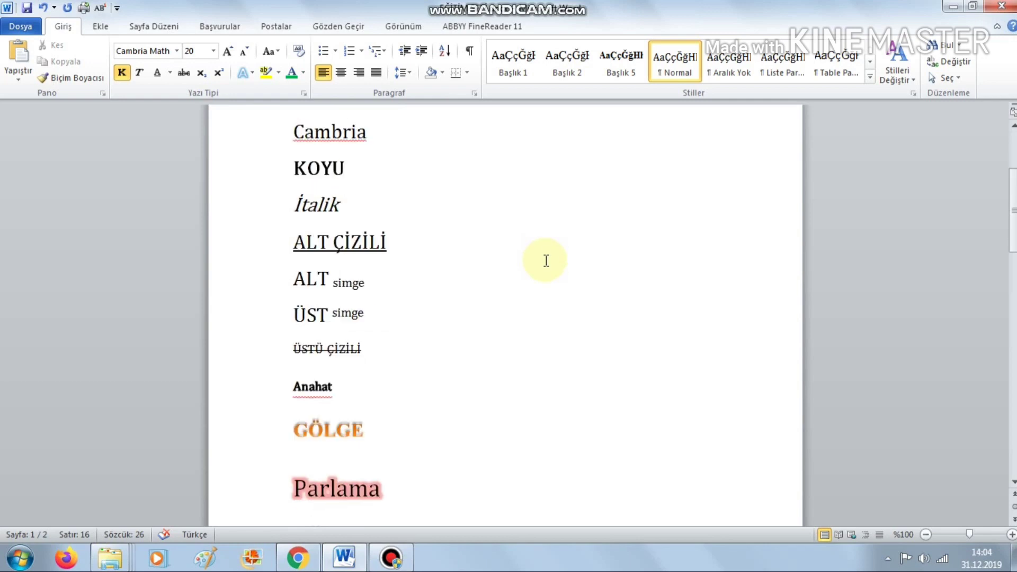
scroll(546, 260, "down", 2)
scroll(545, 261, "down", 3)
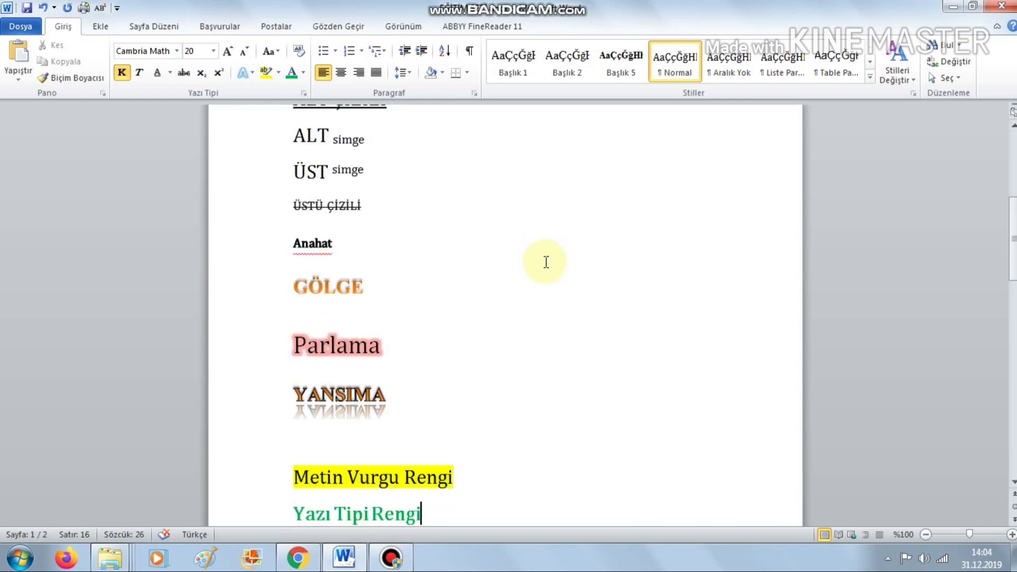
scroll(546, 262, "down", 2)
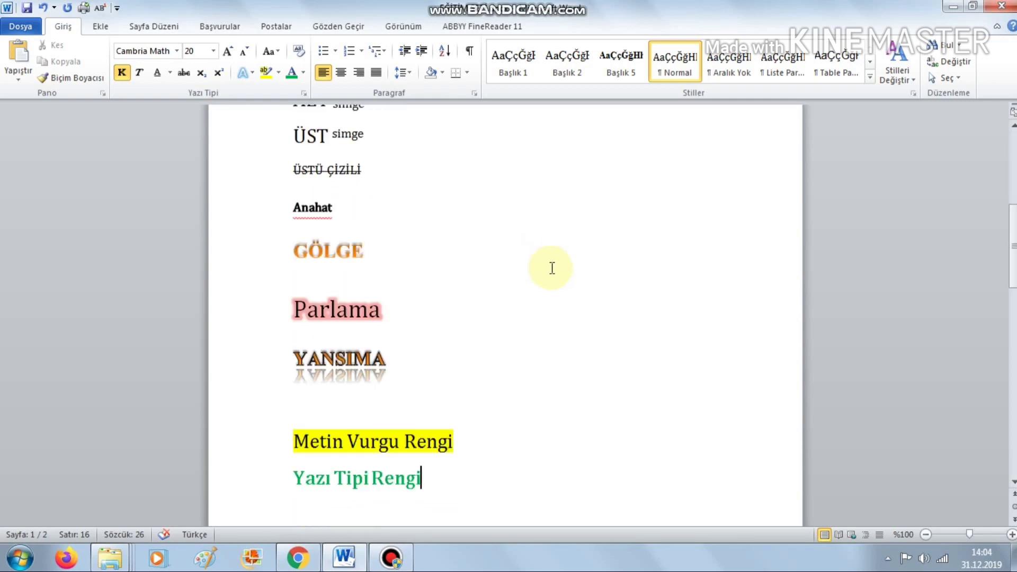
scroll(553, 271, "down", 3)
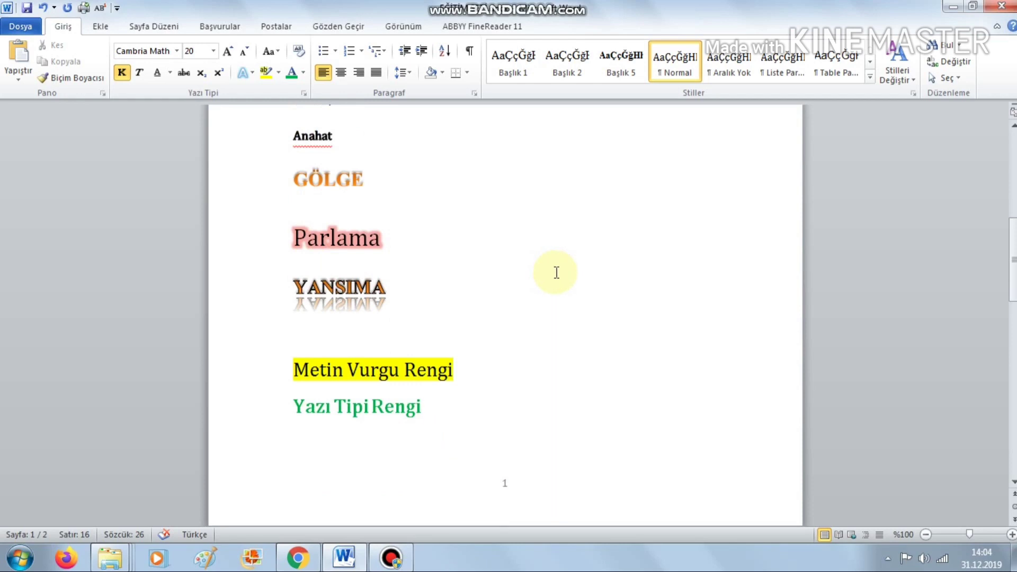
scroll(556, 269, "up", 6)
scroll(556, 268, "up", 6)
scroll(558, 268, "up", 5)
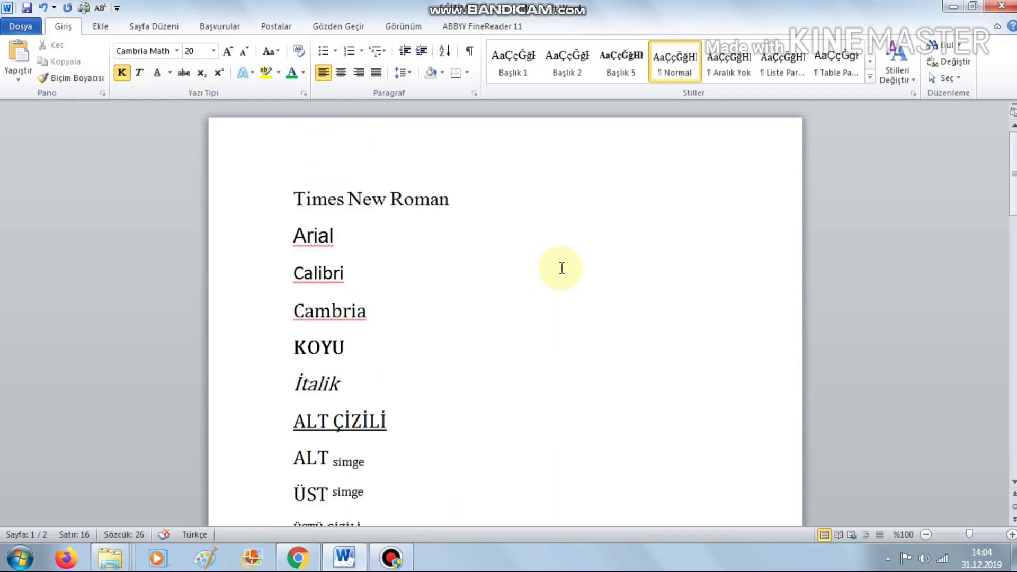
left_click_drag(460, 201, 293, 197)
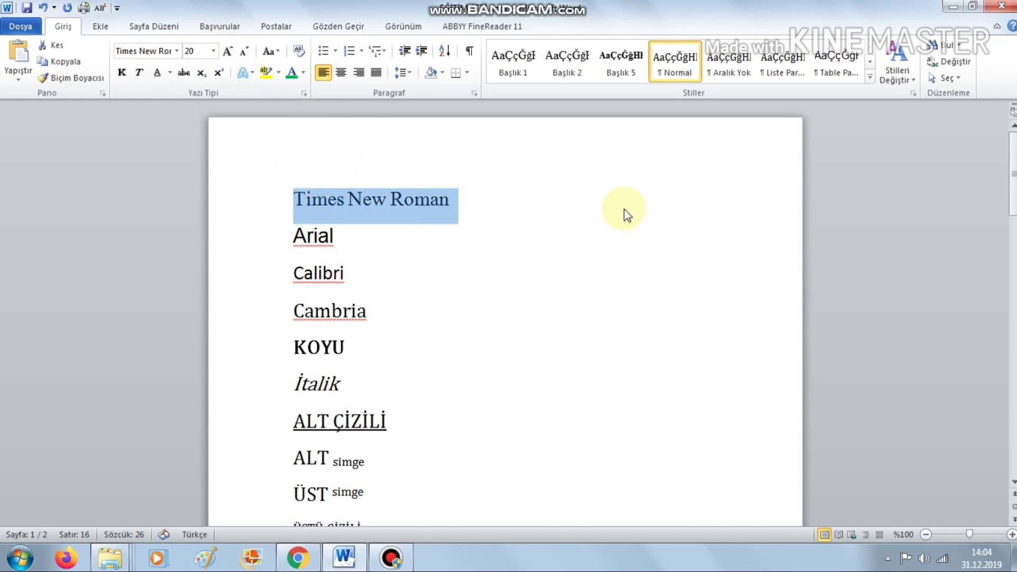
left_click(177, 51)
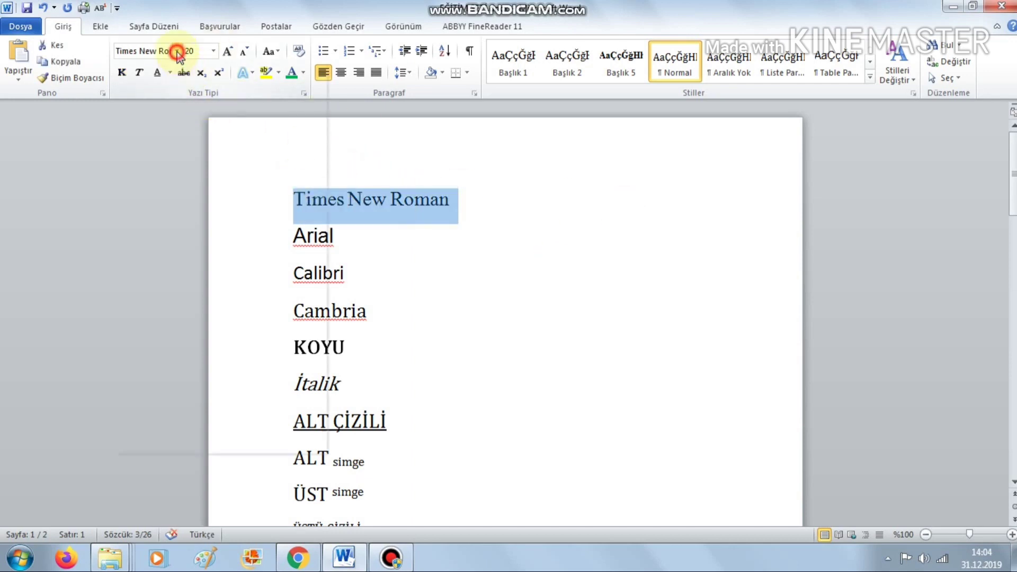
left_click(551, 300)
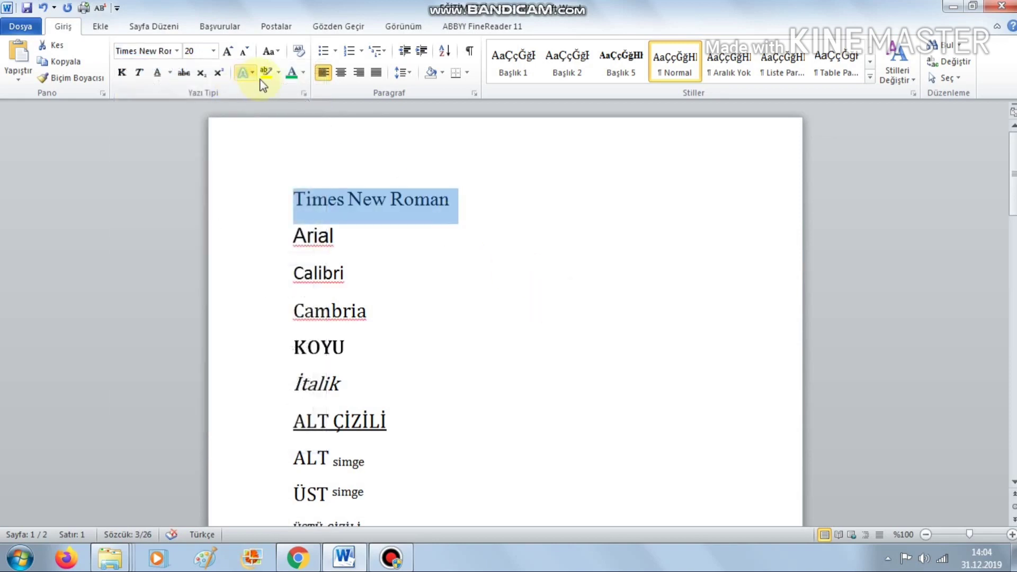
left_click(178, 51)
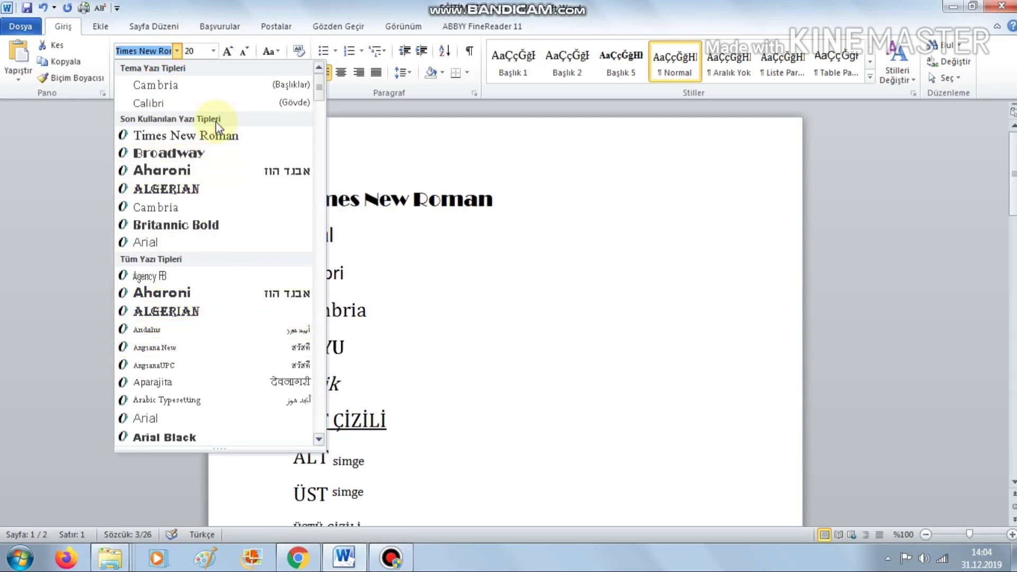
left_click(210, 135)
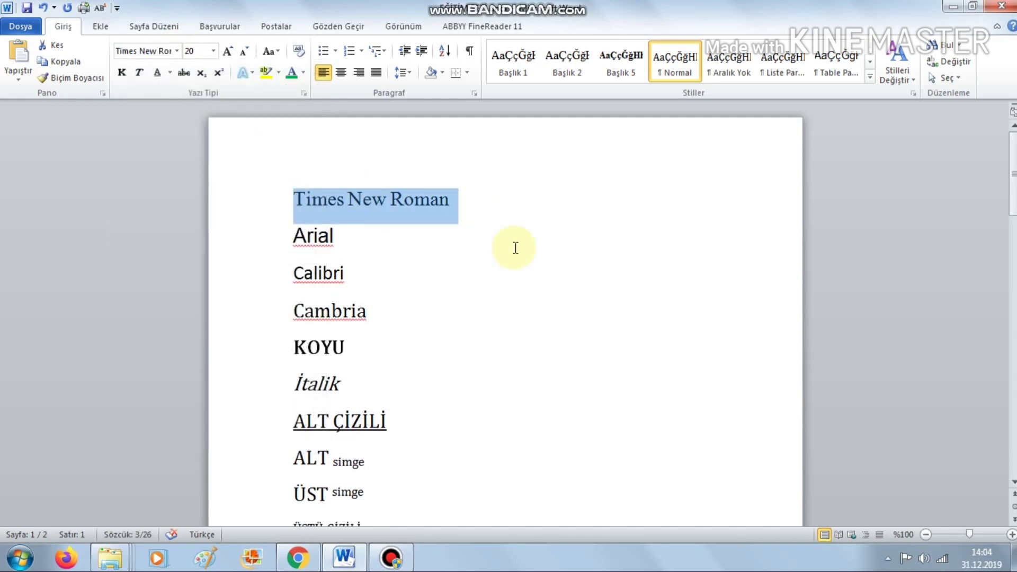
Step: Reapply Arial to the Arial line and Calibri to the Calibri line
left_click_drag(375, 228, 294, 228)
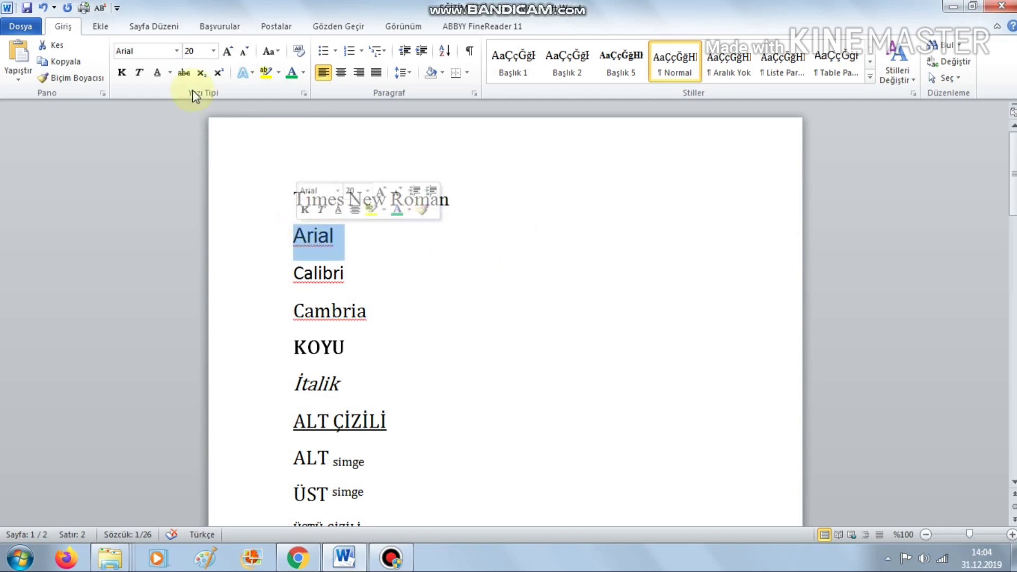
left_click(175, 53)
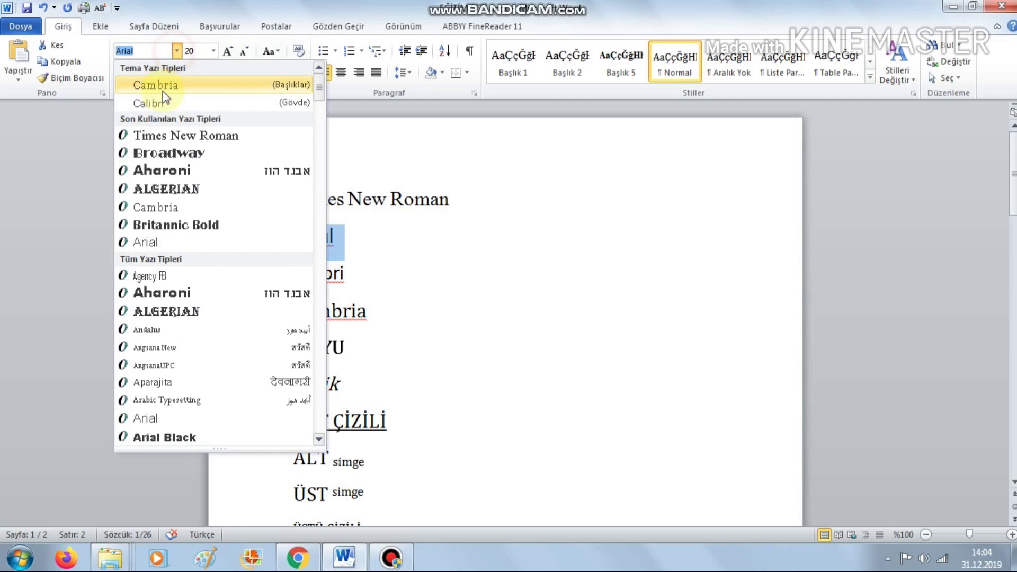
left_click(204, 236)
left_click(367, 254)
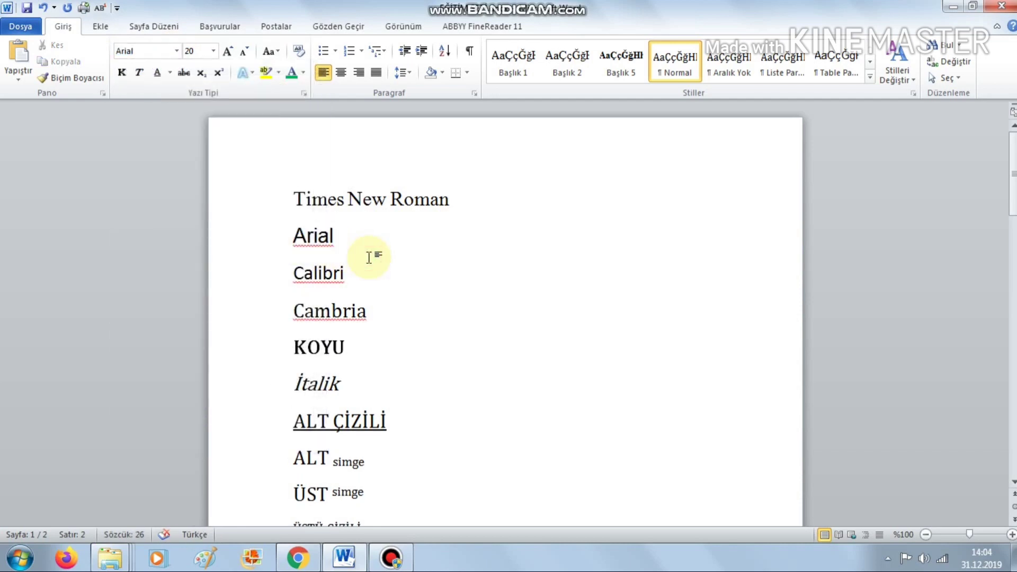
left_click_drag(369, 281, 288, 266)
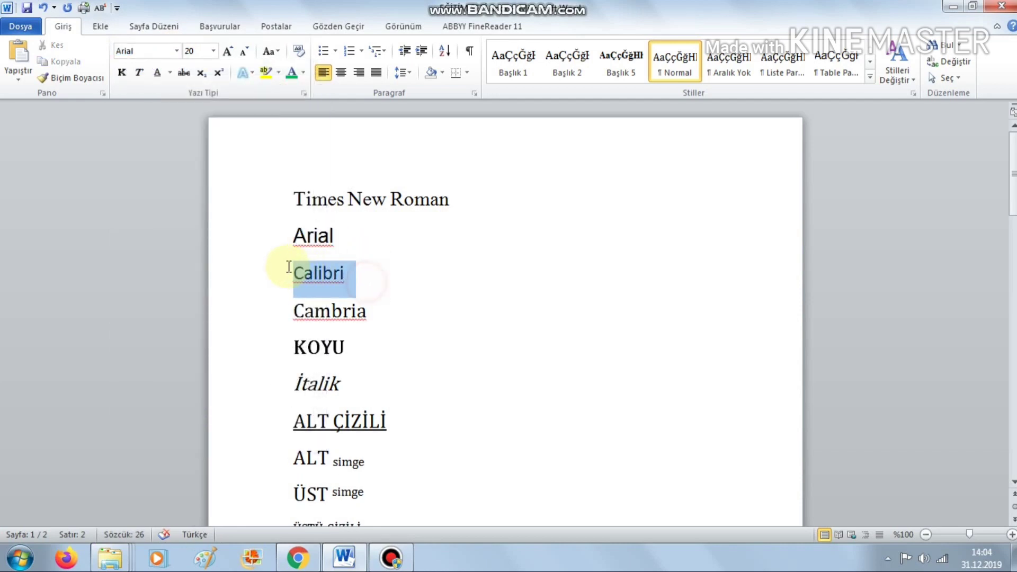
left_click(176, 52)
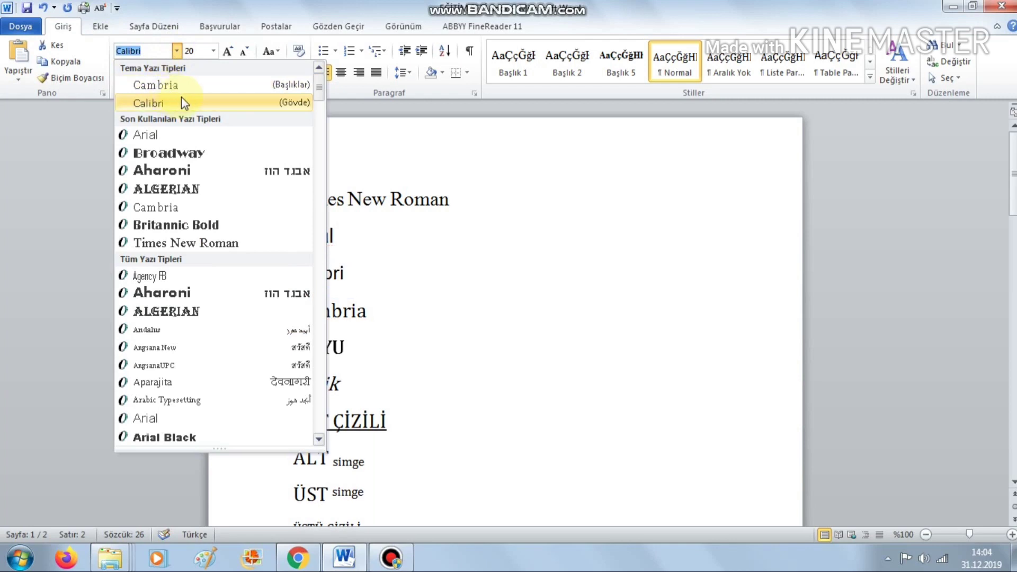
left_click(159, 102)
left_click(438, 298)
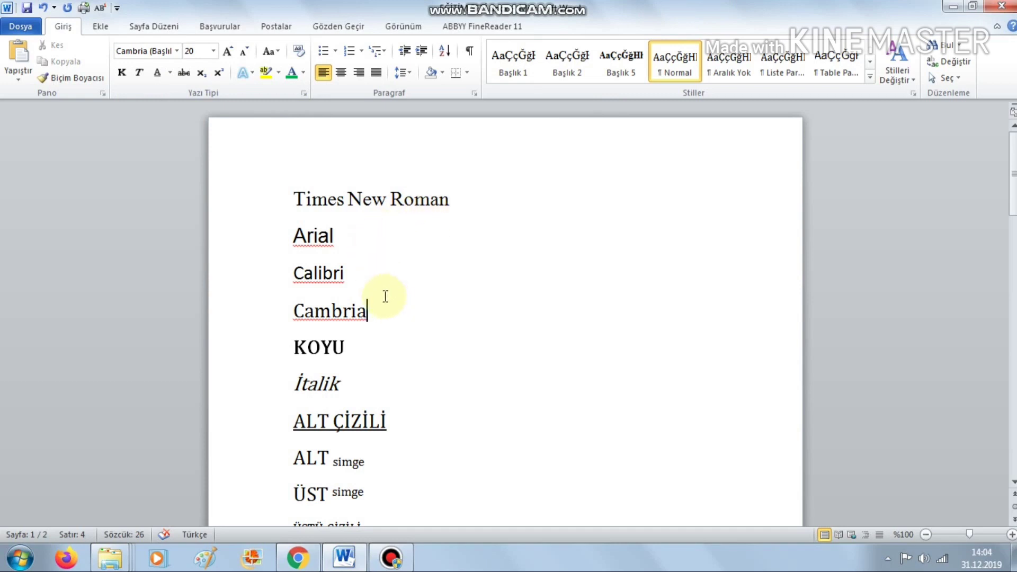
Step: Set Times New Roman on the first line again and Arial on the Arial line
left_click_drag(292, 198, 457, 199)
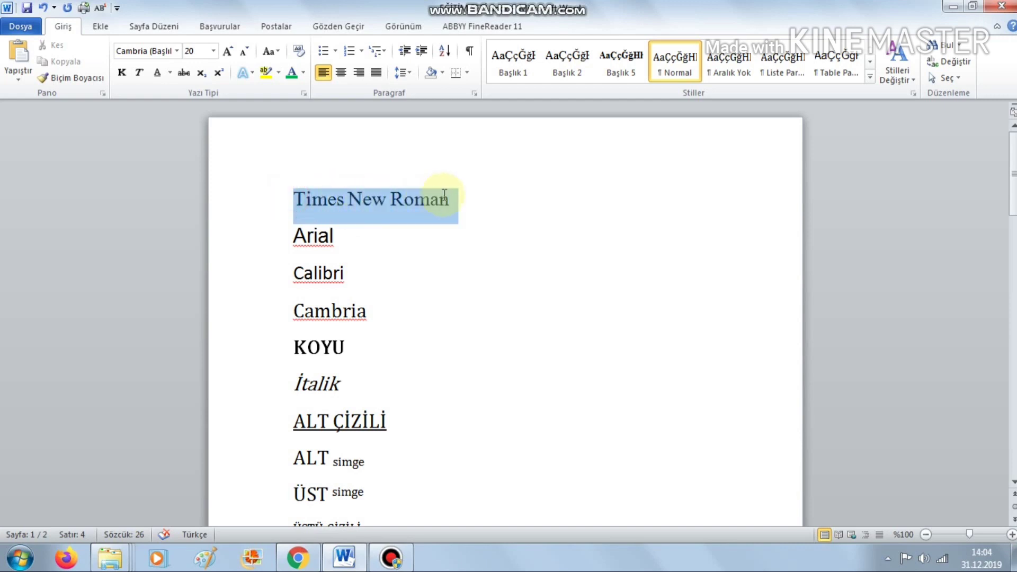
left_click(176, 51)
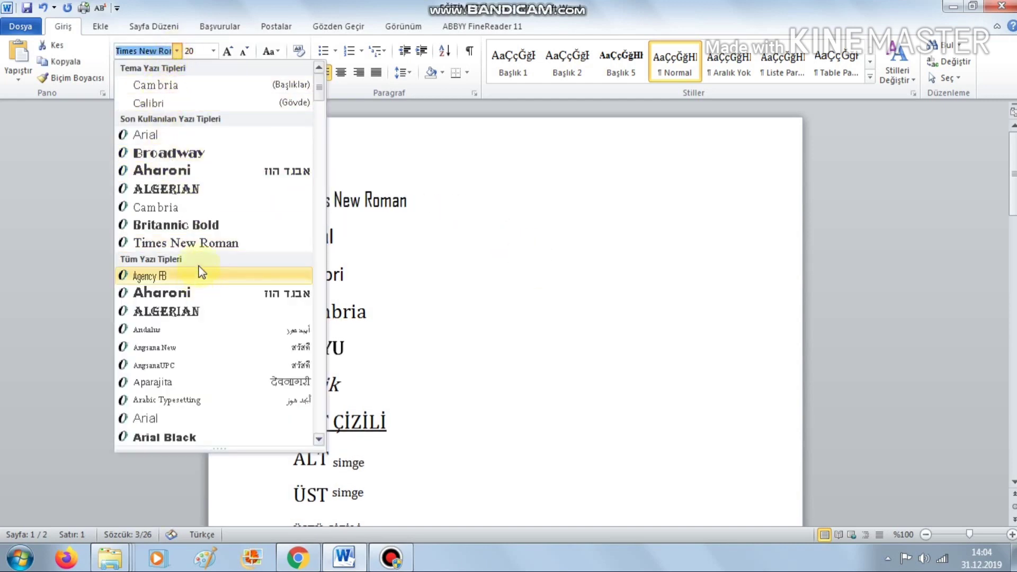
left_click(198, 244)
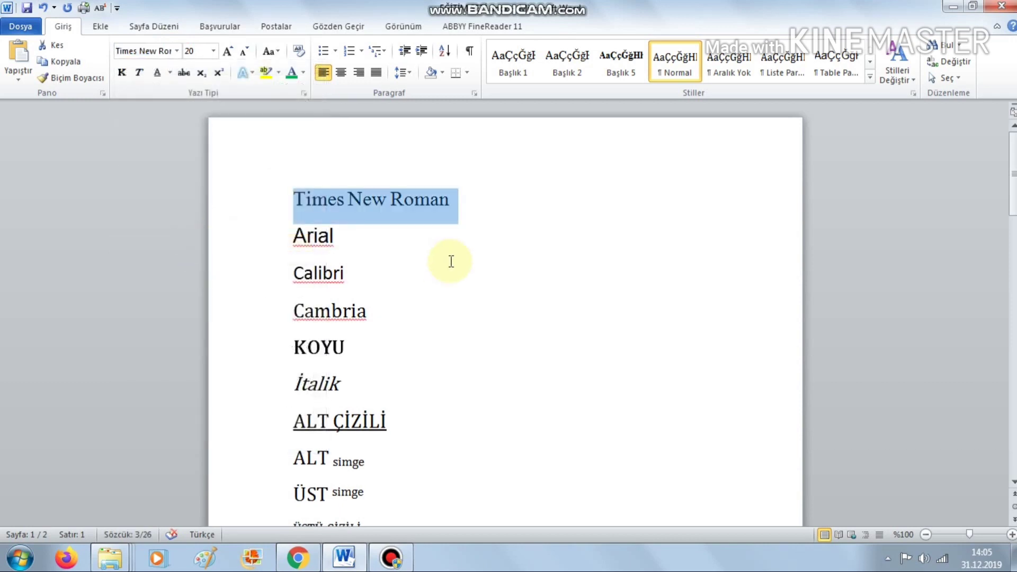
left_click_drag(352, 240, 289, 235)
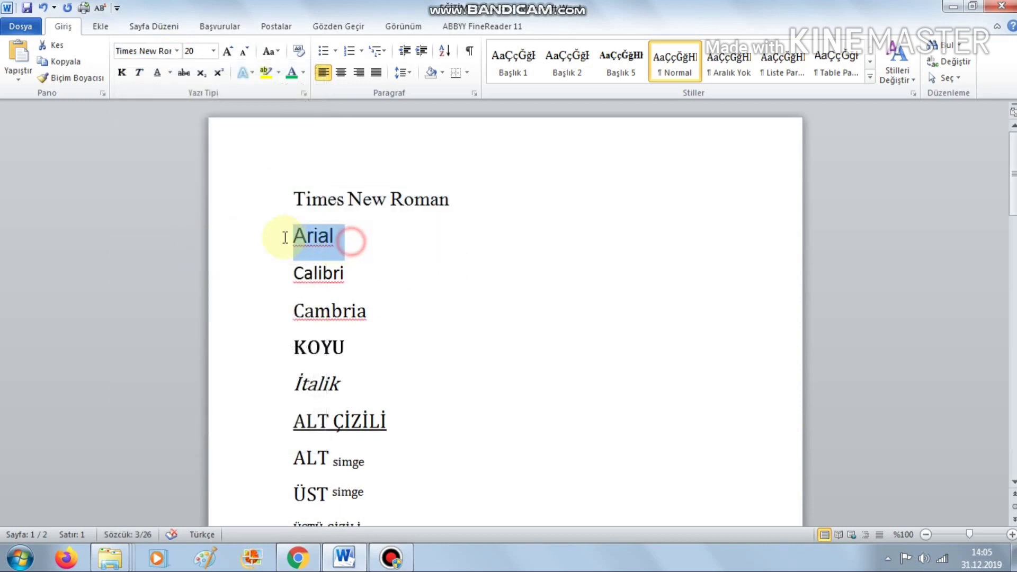
left_click(177, 51)
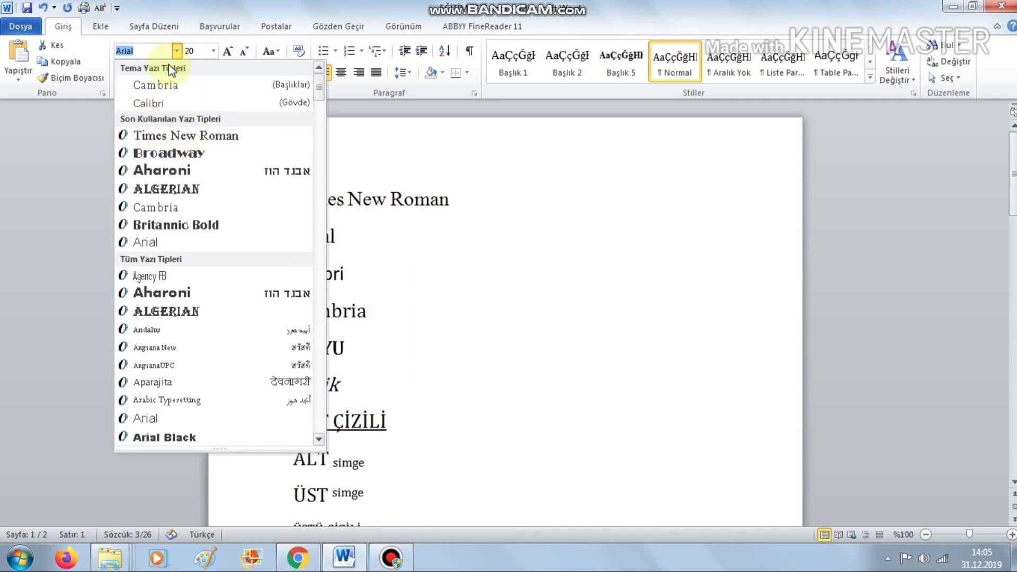
type("A")
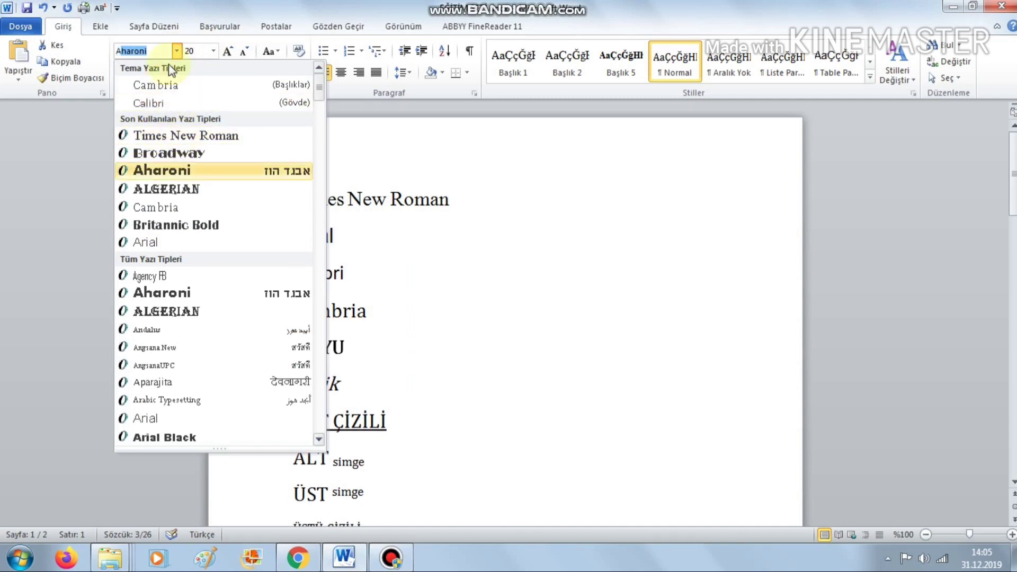
type("rial")
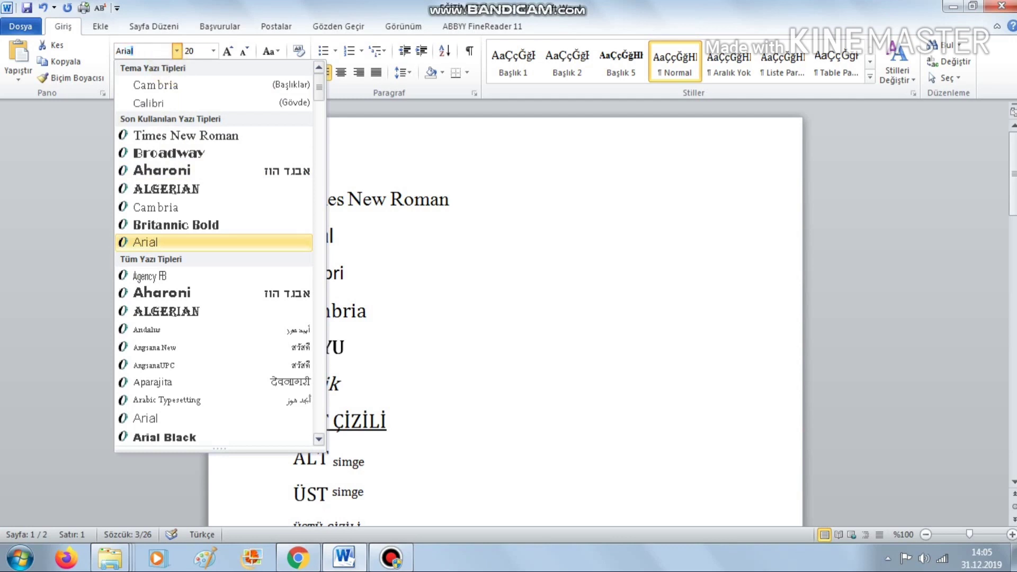
key("Return")
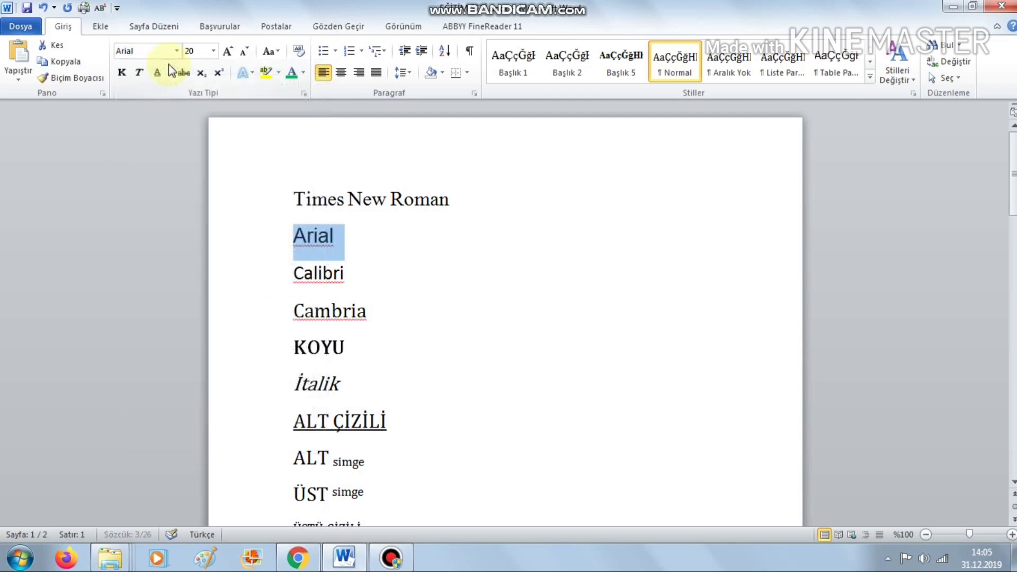
Step: Confirm Calibri on its line and insert empty lines after the Cambria line
left_click_drag(349, 276, 293, 272)
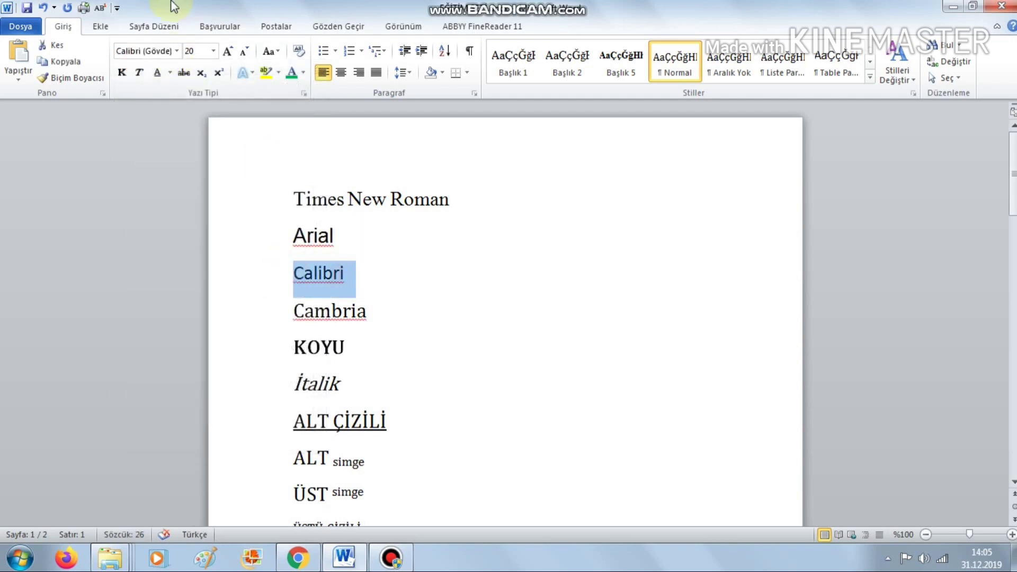
left_click(177, 51)
type("Cam")
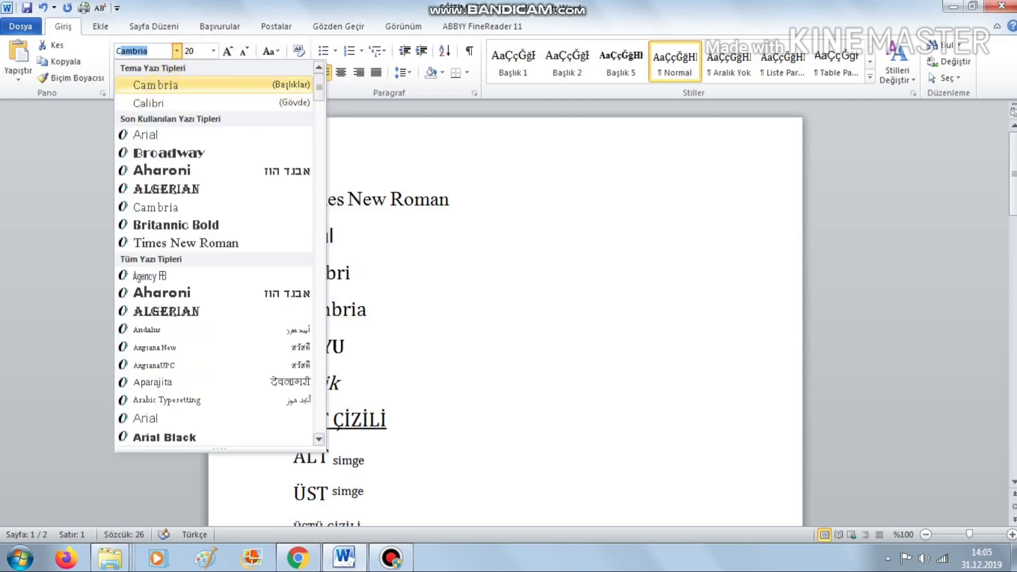
type("li")
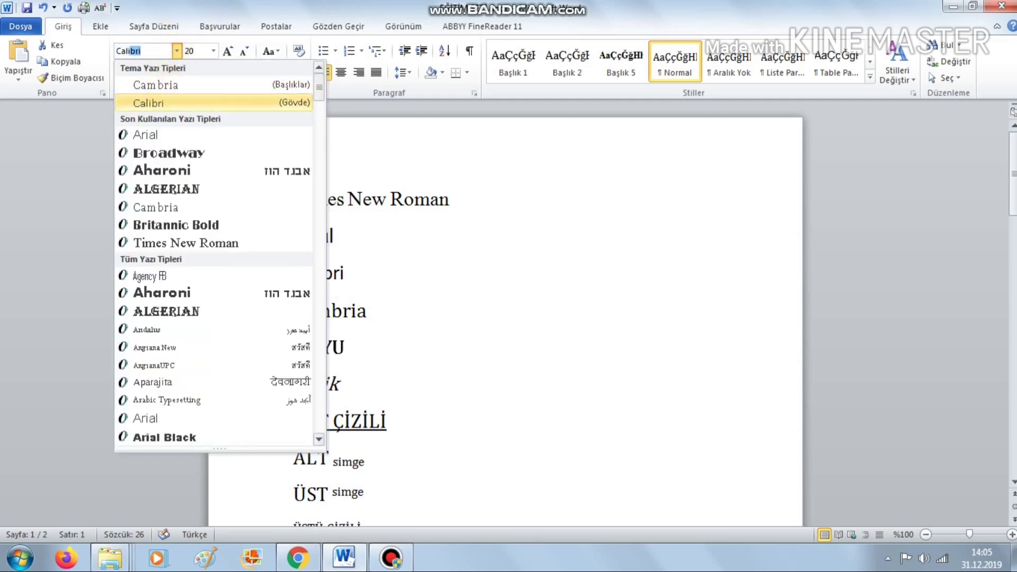
key("Return")
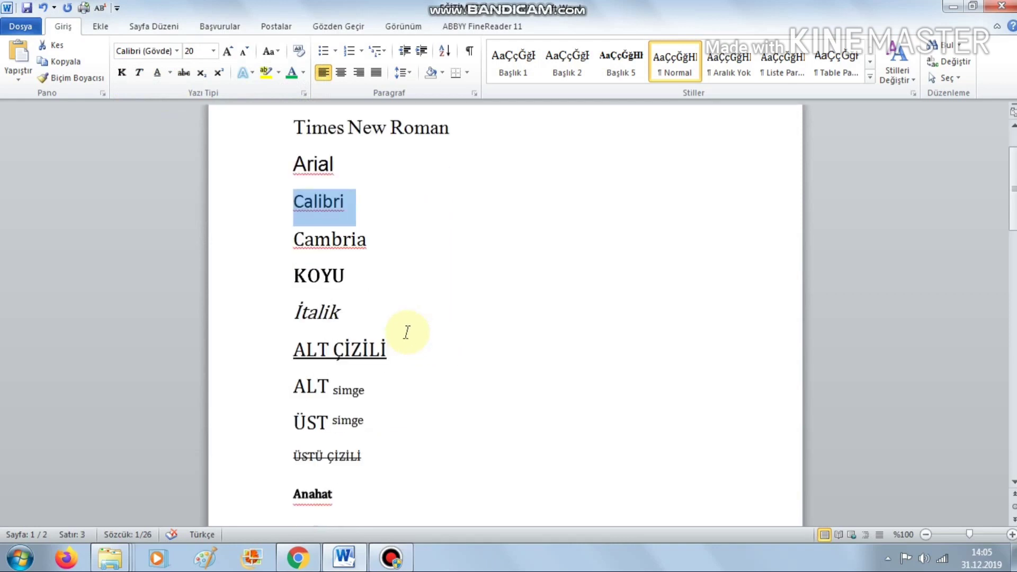
left_click(379, 240)
key("Return")
key("Return")
Step: Change KOYU to 'Koyu' with Change Case and remove its bold formatting
scroll(331, 181, "down", 2)
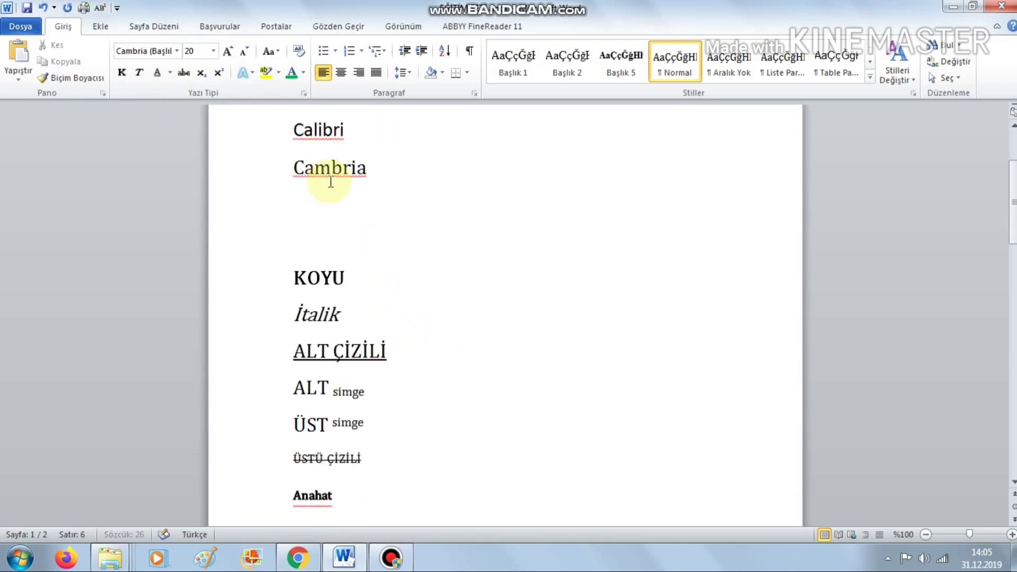
scroll(330, 181, "up", 2)
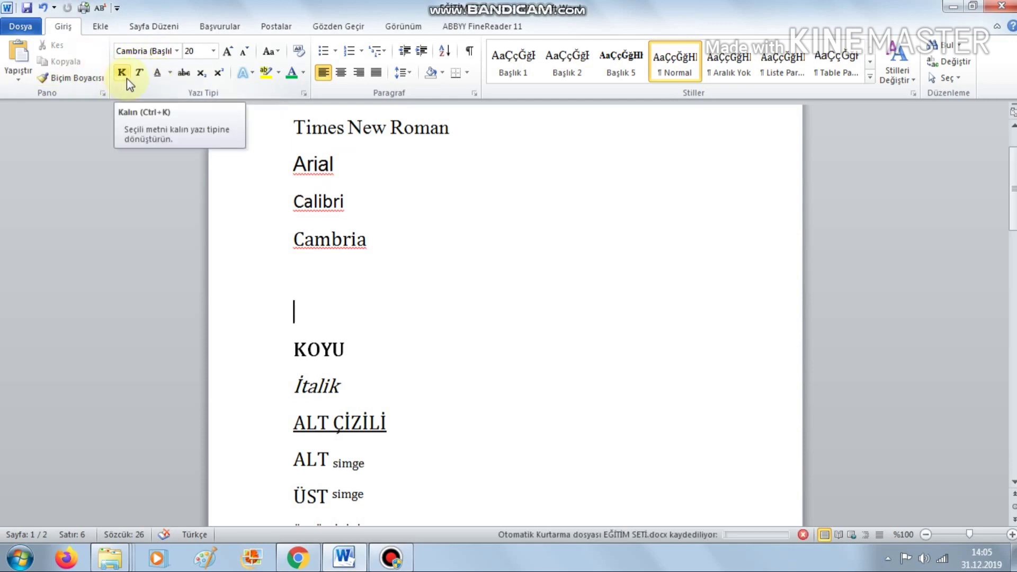
scroll(349, 214, "down", 1)
left_click(371, 320, "shift")
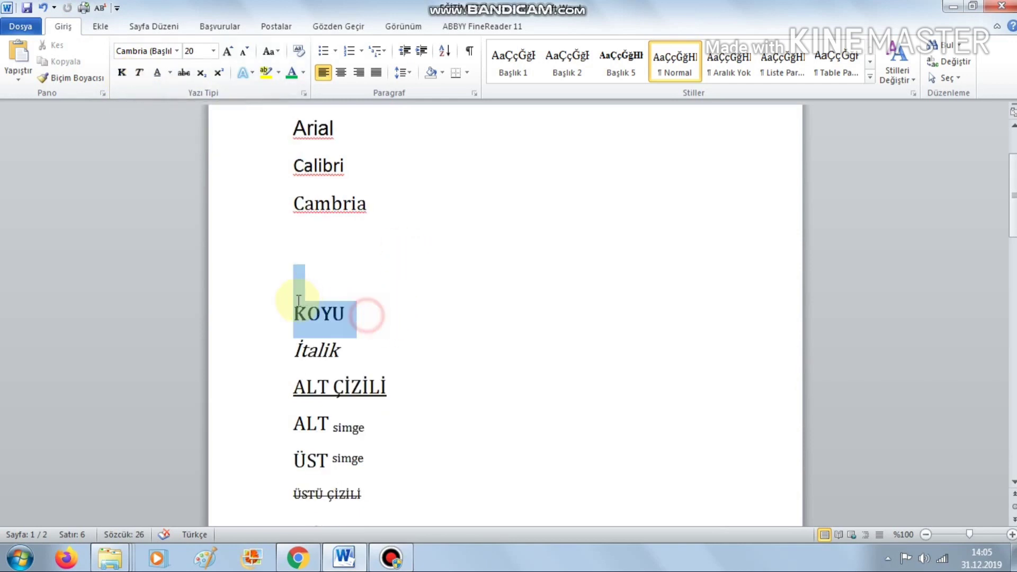
left_click_drag(358, 314, 297, 314)
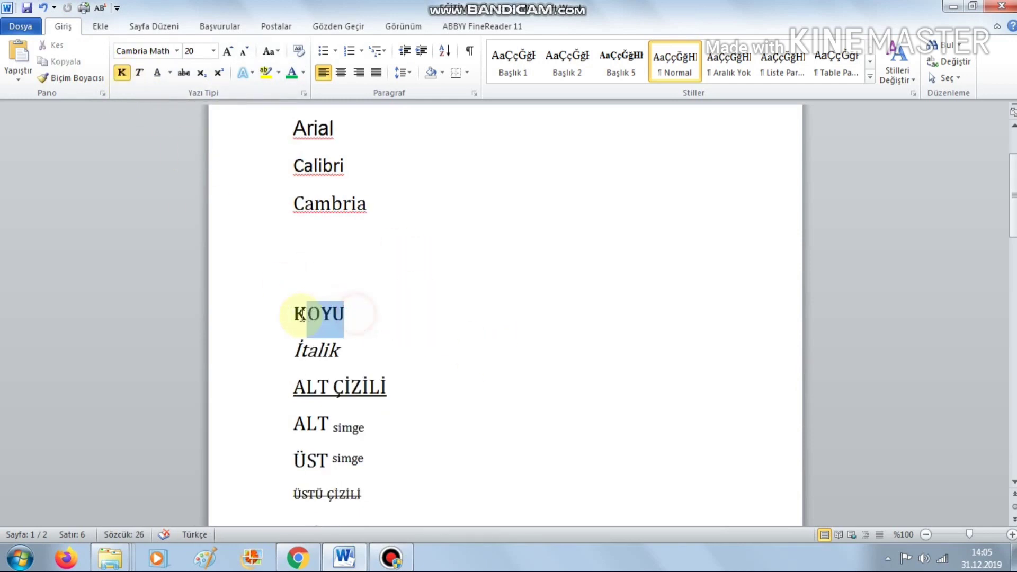
left_click(269, 51)
left_click(306, 125)
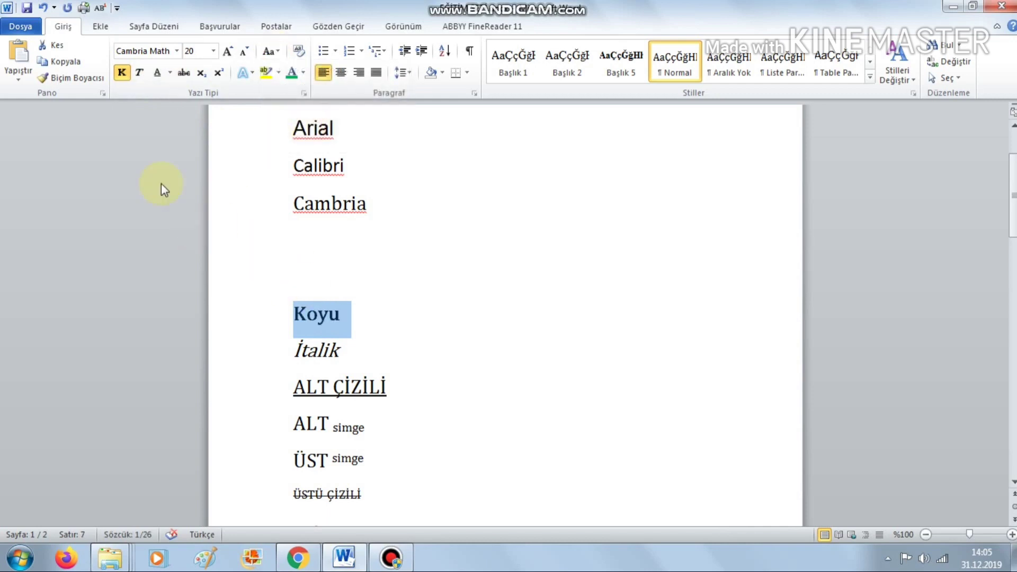
left_click(121, 73)
left_click(402, 284)
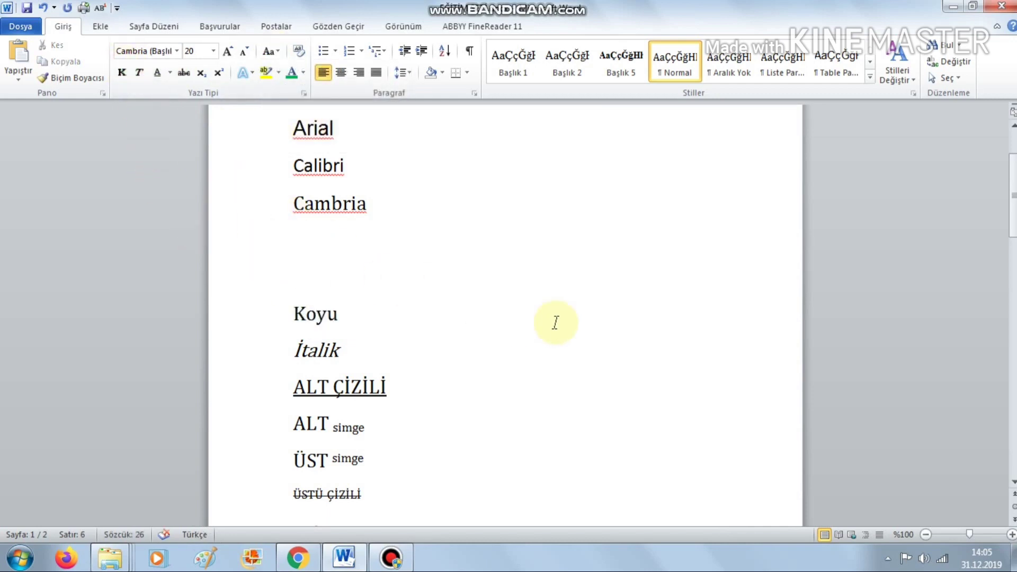
Step: Reapply bold formatting to the sentence-case word Koyu
left_click_drag(356, 325, 295, 313)
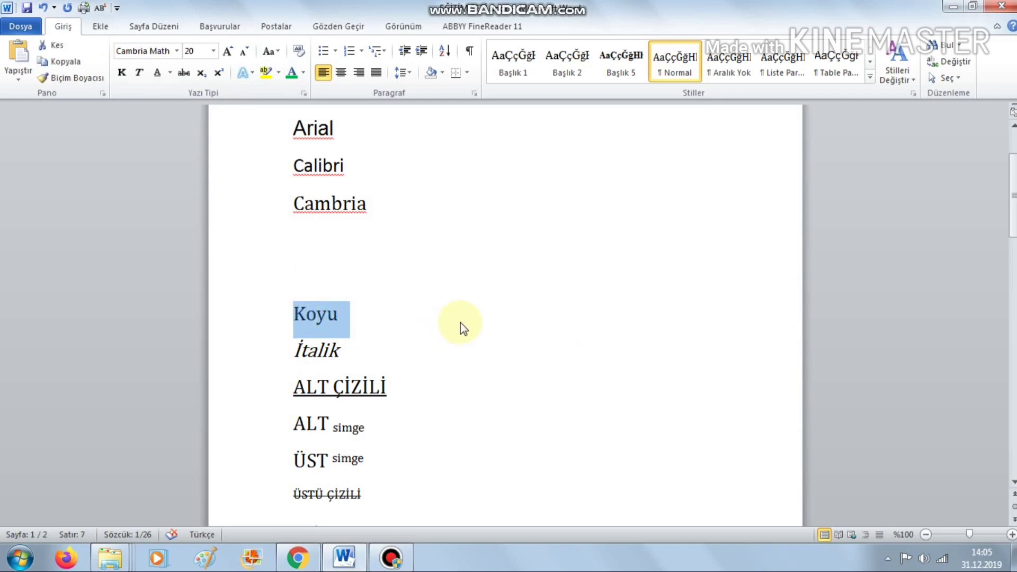
left_click(122, 72)
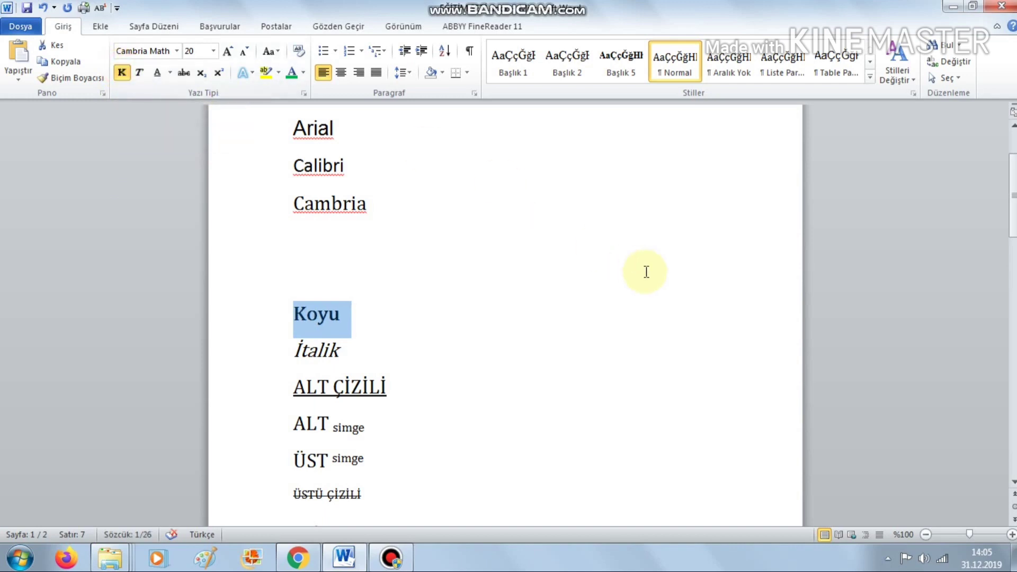
left_click(444, 312)
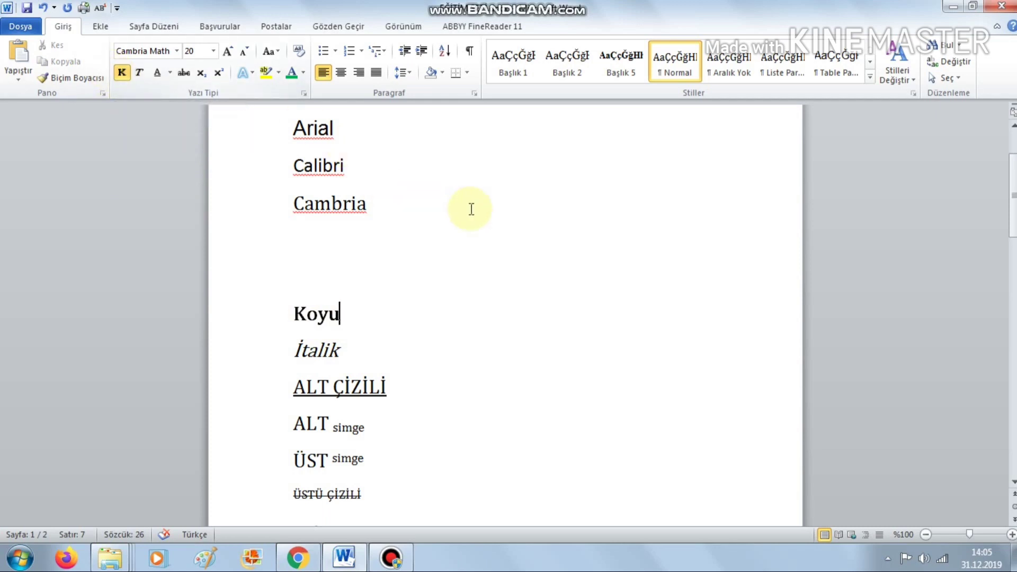
Step: Turn italic off and back on for the word İtalik
left_click_drag(357, 347, 293, 350)
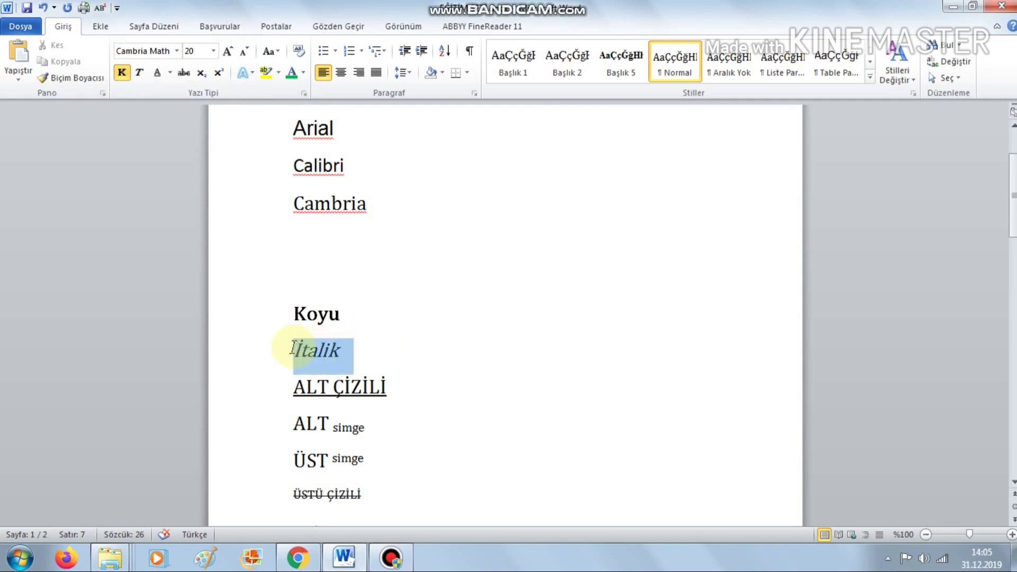
left_click(139, 73)
left_click_drag(391, 346, 285, 348)
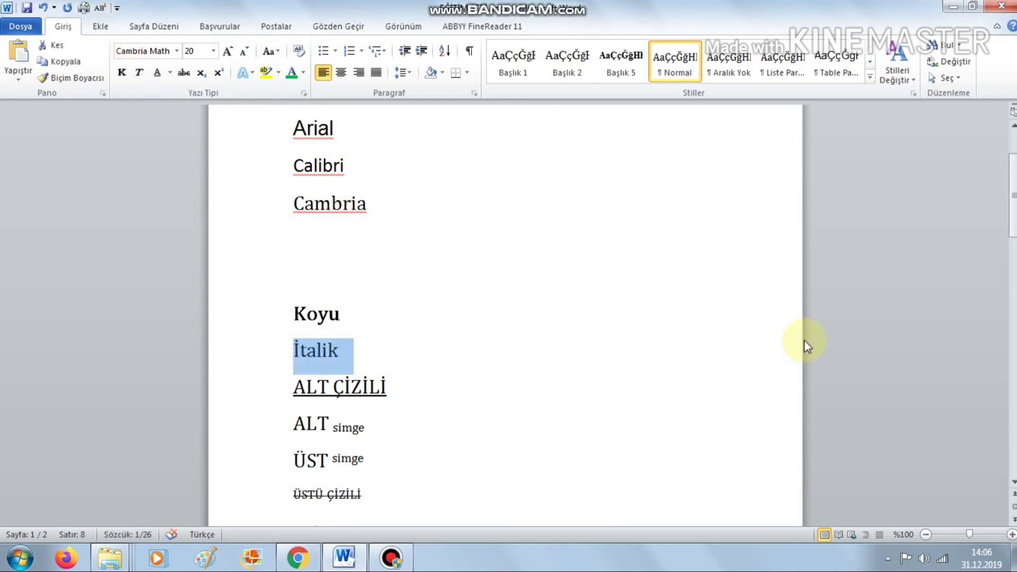
left_click(140, 73)
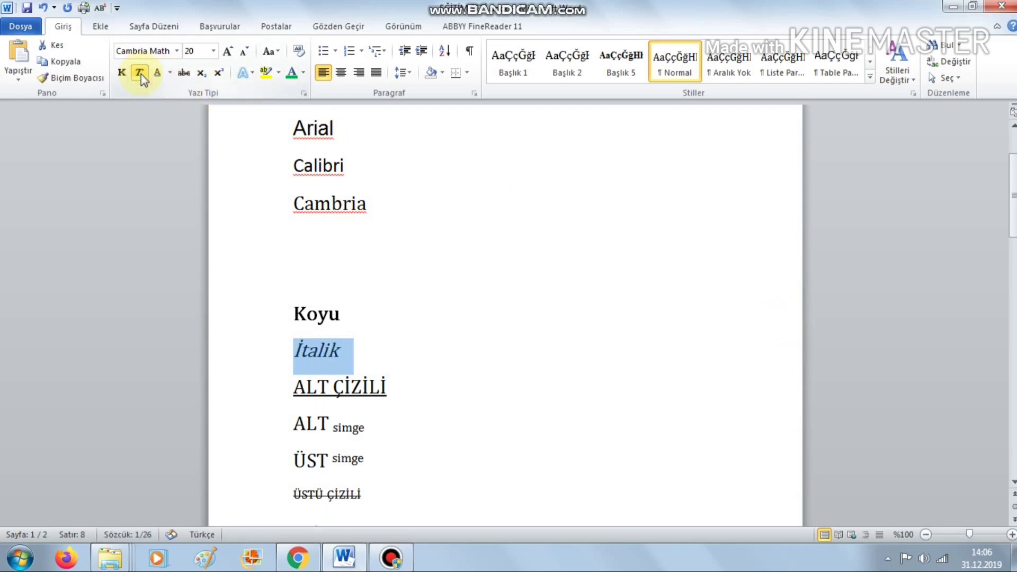
left_click(438, 357)
Step: Remove and restore the underline on ALT ÇİZİLİ, then try a double underline
scroll(415, 356, "down", 1)
scroll(415, 356, "down", 1)
left_click_drag(361, 278, 295, 278)
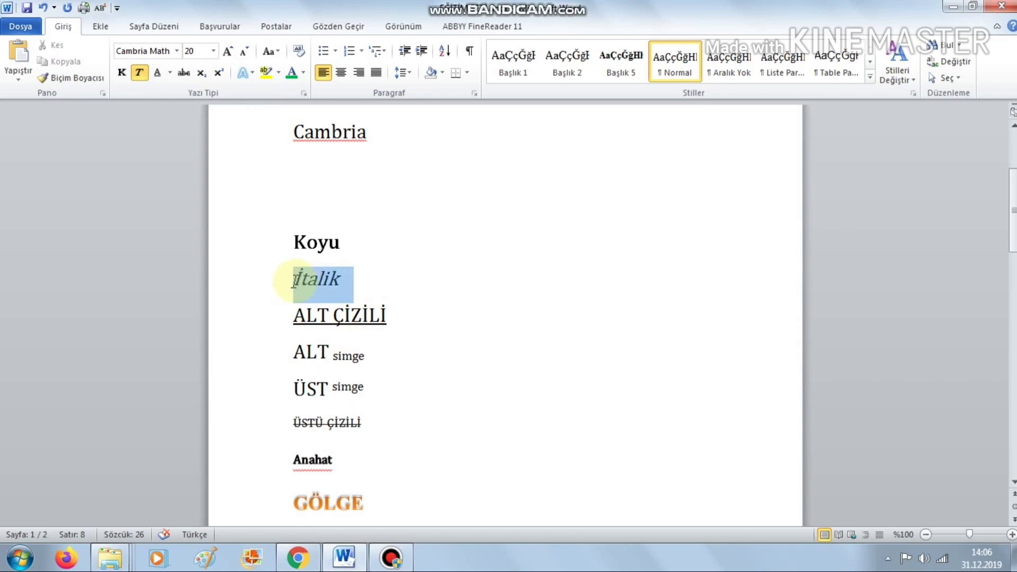
scroll(453, 297, "down", 1)
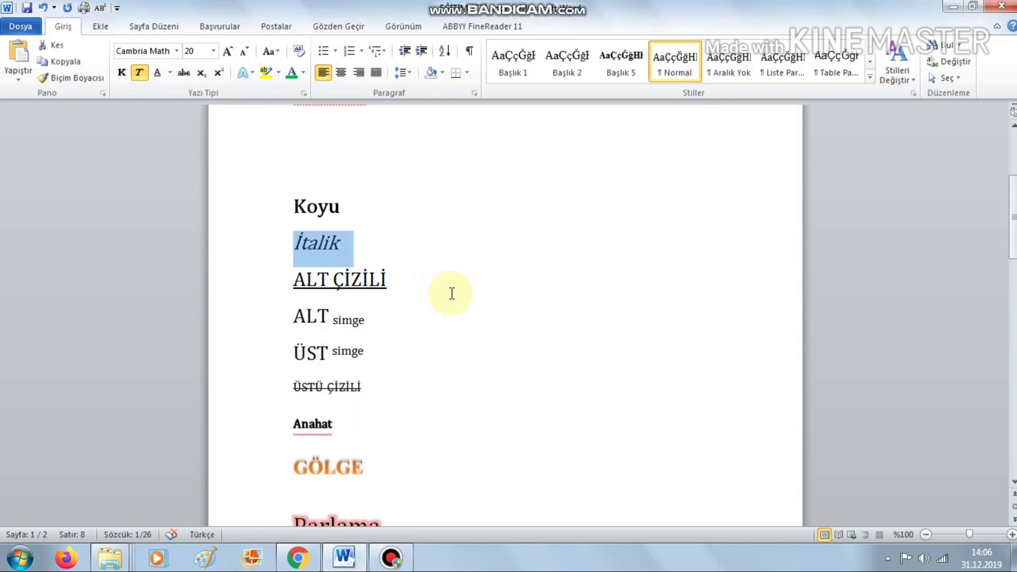
left_click(167, 76)
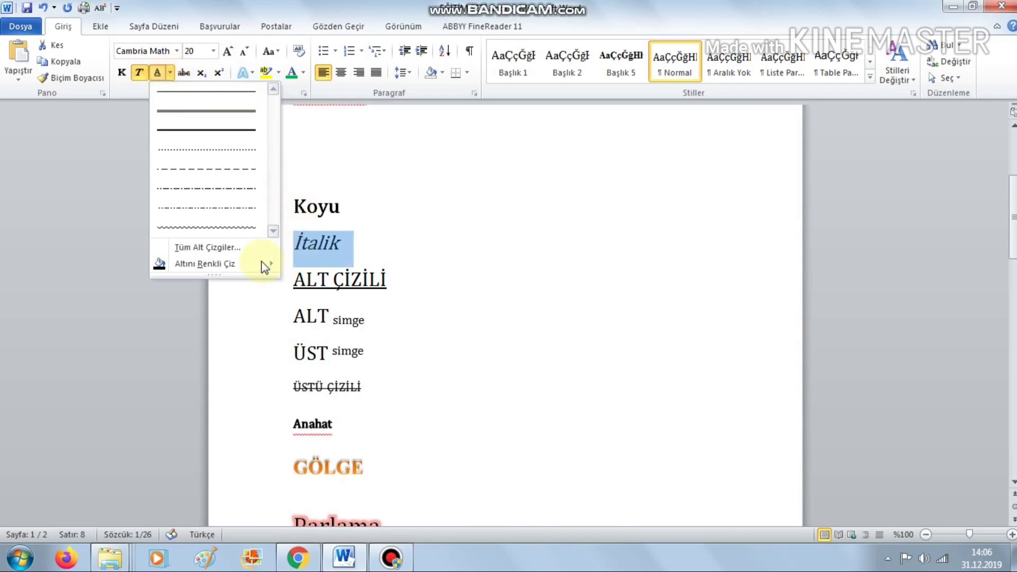
left_click(451, 304)
left_click_drag(399, 281, 293, 278)
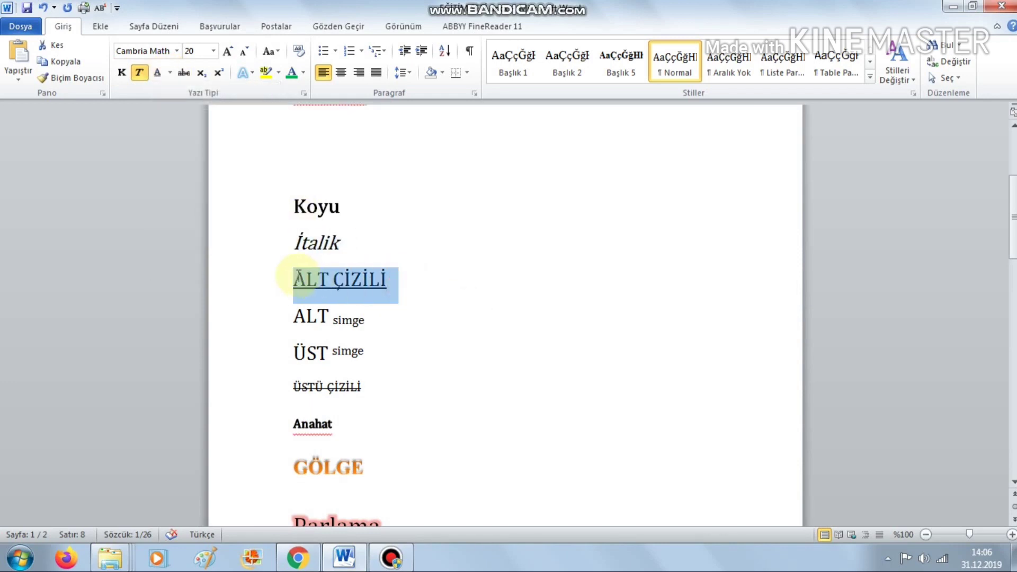
left_click(157, 76)
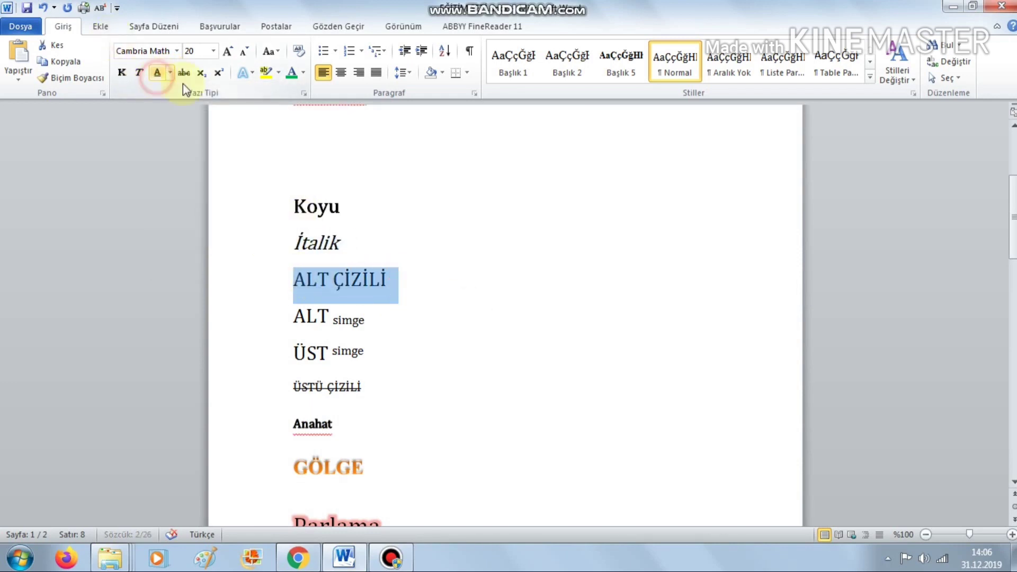
left_click(438, 307)
left_click_drag(422, 290, 303, 269)
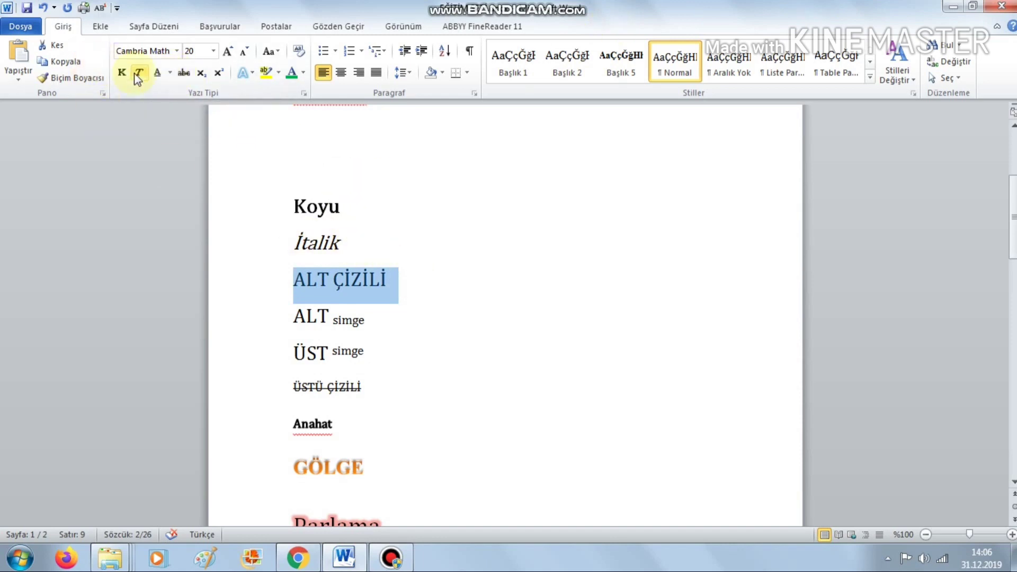
left_click(154, 75)
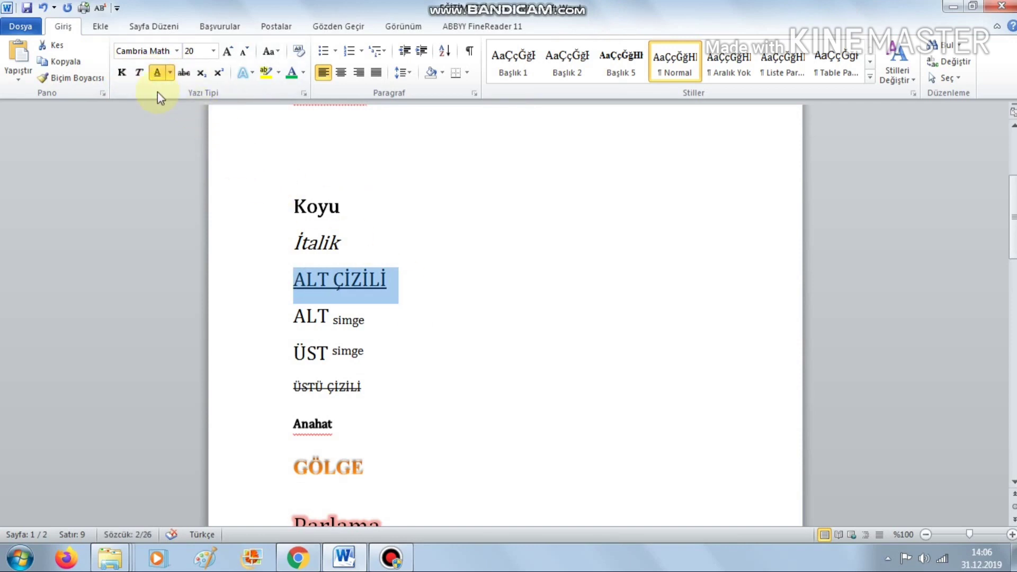
left_click(170, 72)
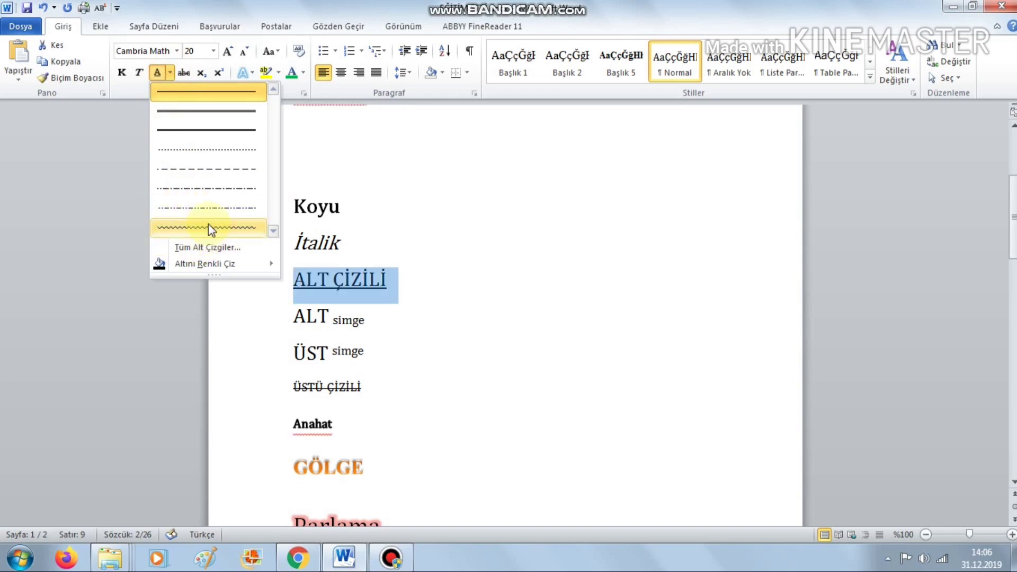
left_click(207, 115)
left_click(445, 294)
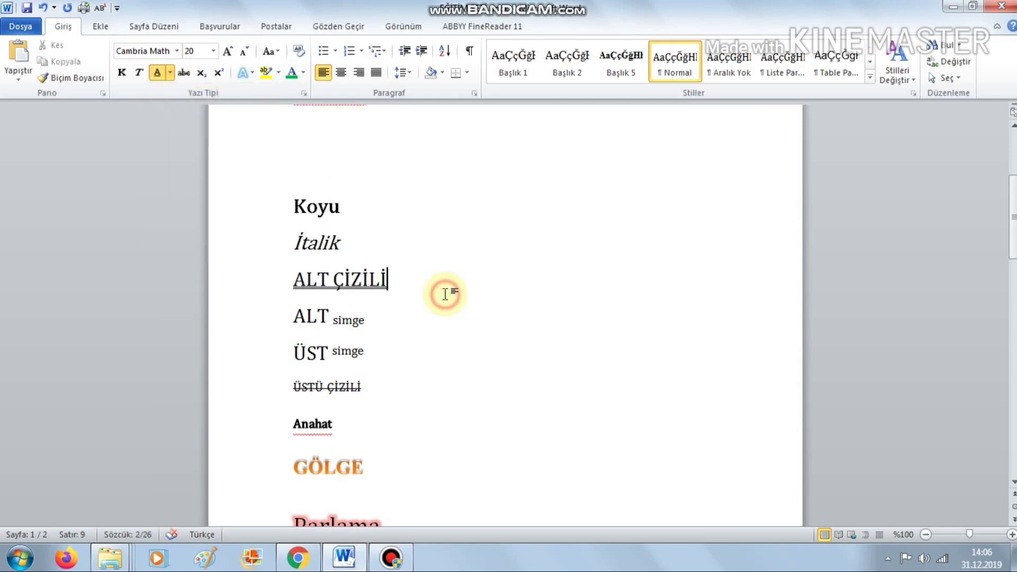
Step: Set the ALT ÇİZİLİ line to font size 25
left_click_drag(440, 294, 296, 291)
left_click(196, 51)
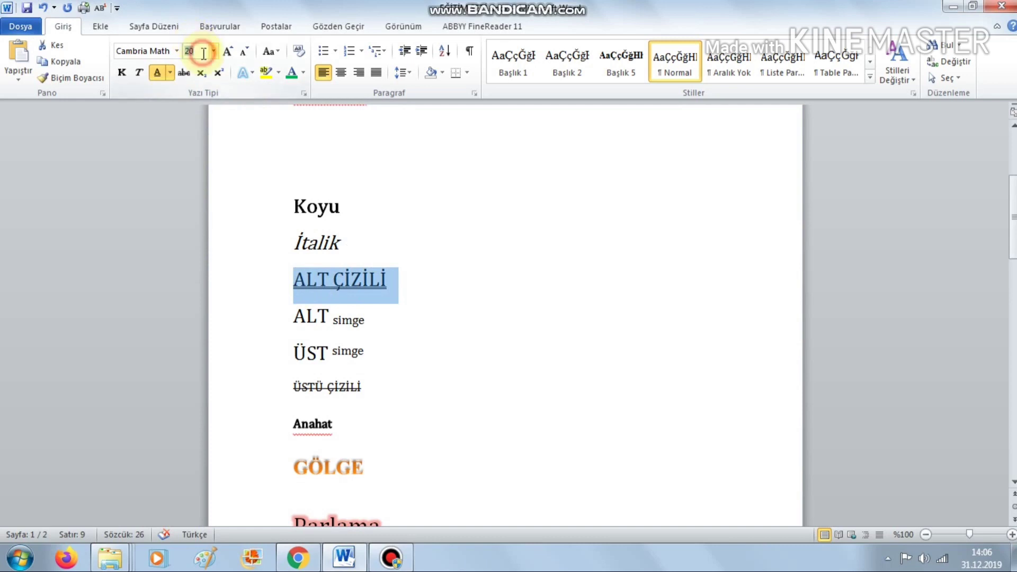
type("25")
key("Return")
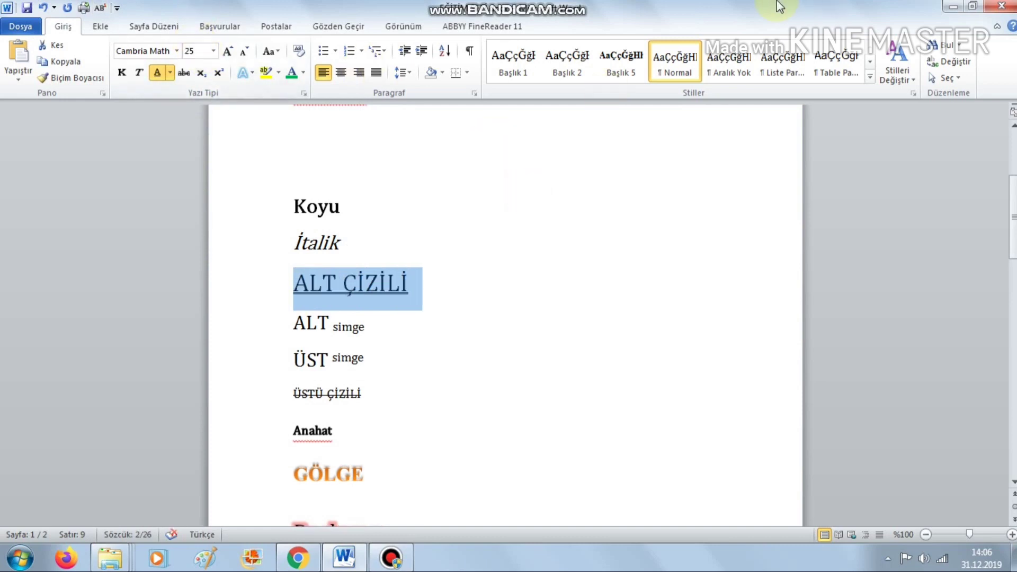
left_click(1011, 534)
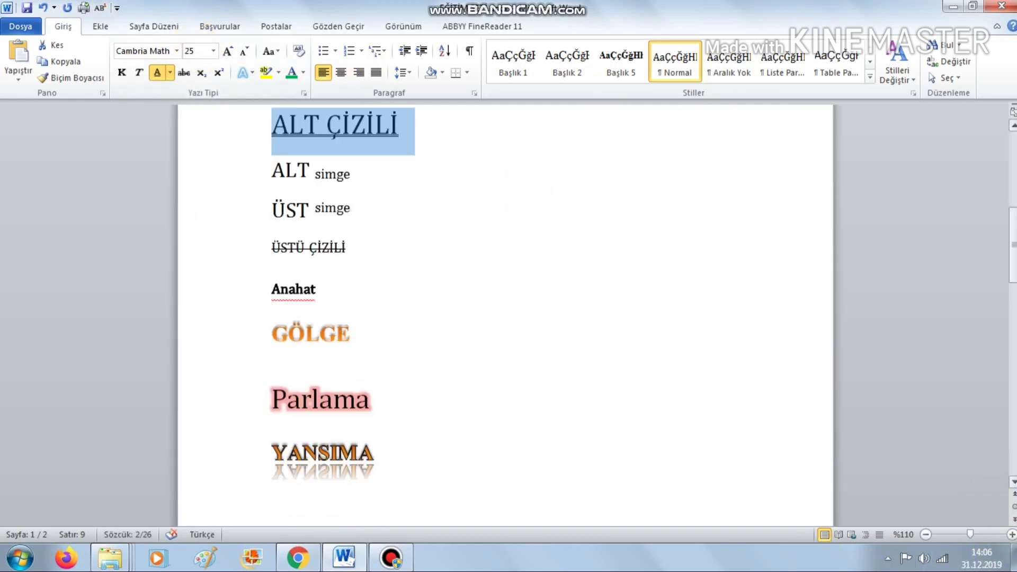
scroll(772, 261, "up", 5)
left_click(490, 297)
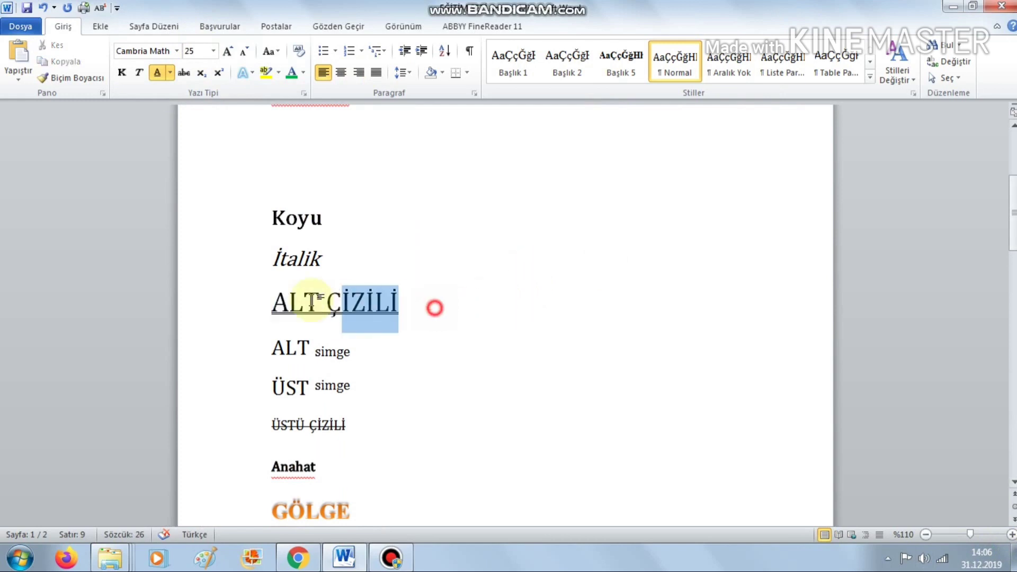
Step: Settle ALT ÇİZİLİ on a solid single underline and add an empty line below it
left_click_drag(431, 306, 277, 302)
left_click(170, 72)
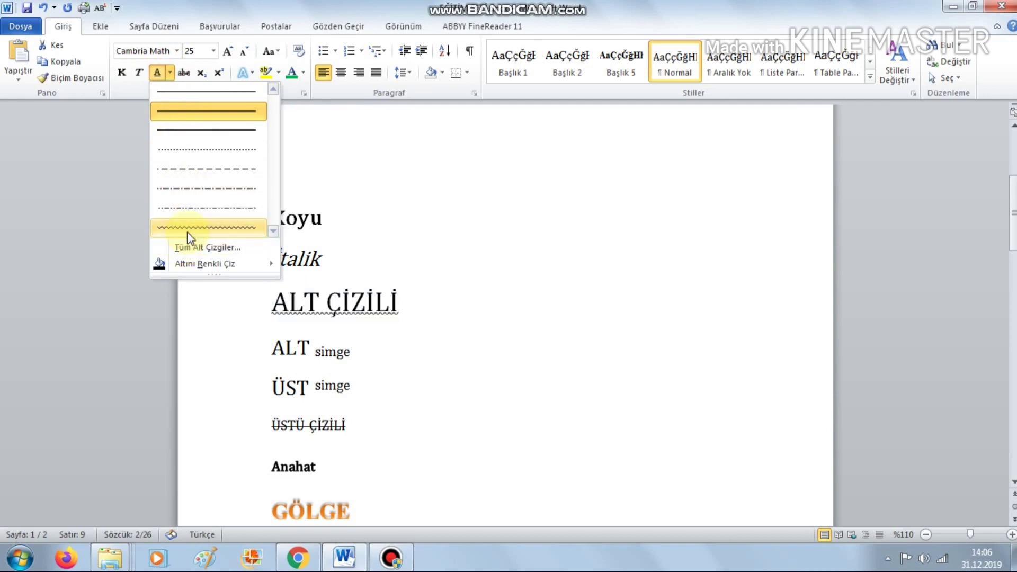
left_click(184, 150)
left_click(169, 73)
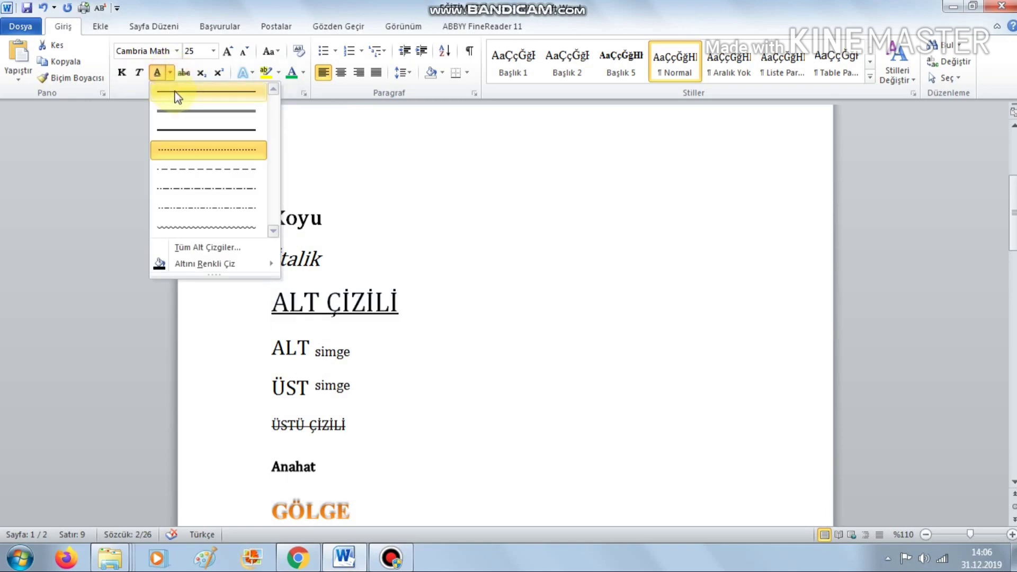
left_click(186, 89)
left_click(465, 332)
scroll(461, 331, "down", 1)
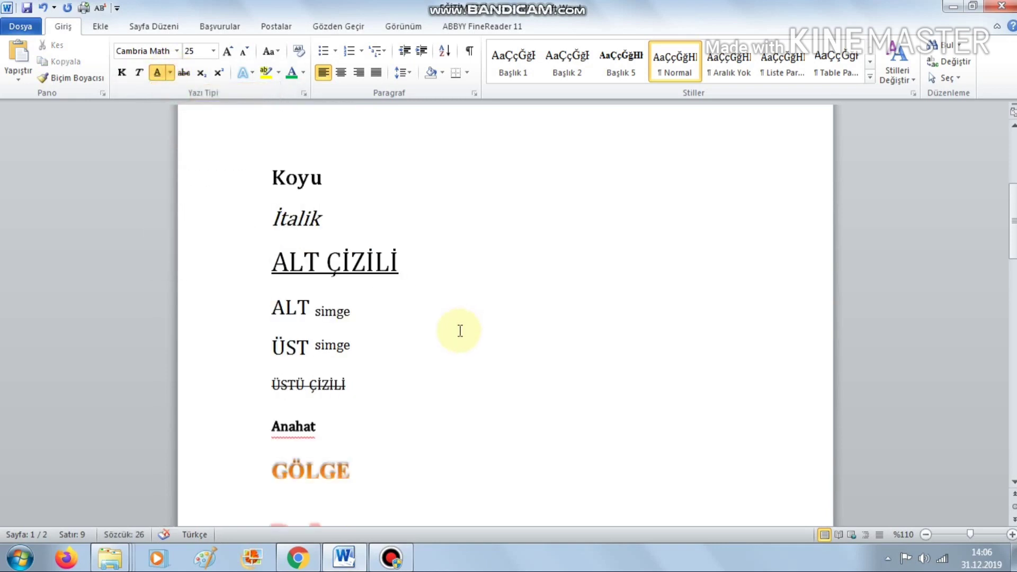
key("Return")
scroll(418, 290, "down", 1)
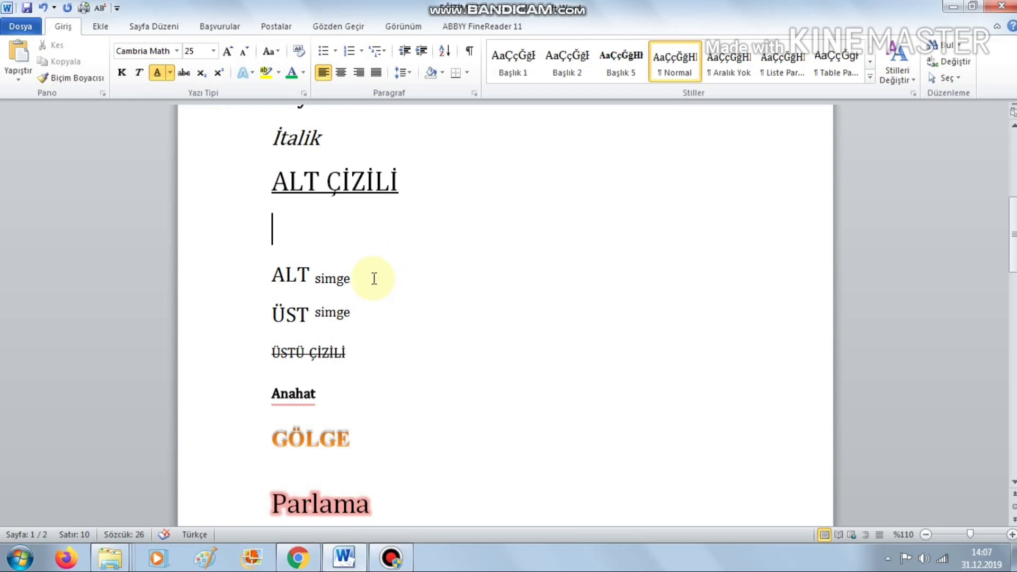
Step: Insert an empty line after ALT simge with subscript turned on
left_click(373, 276)
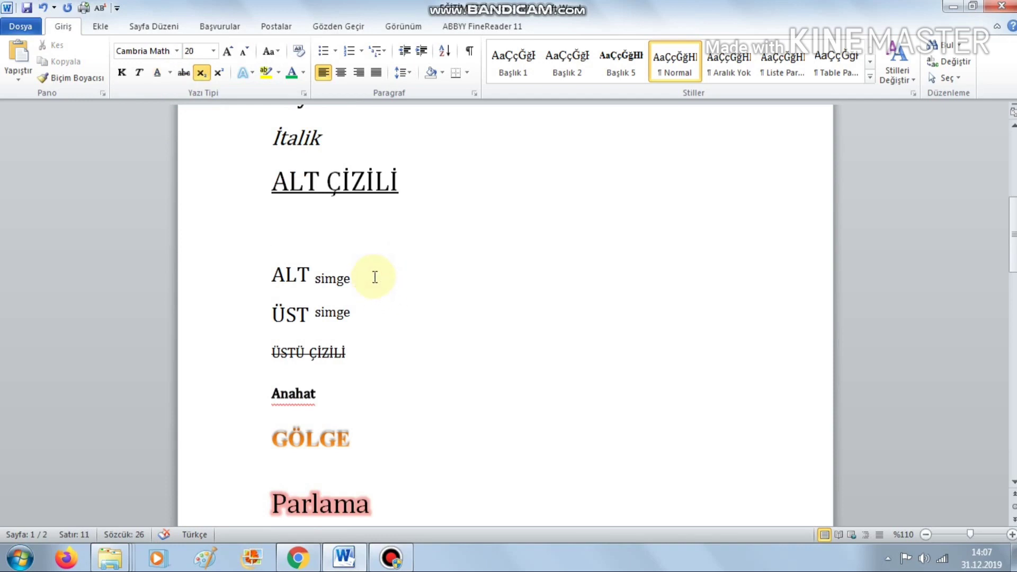
key("Return")
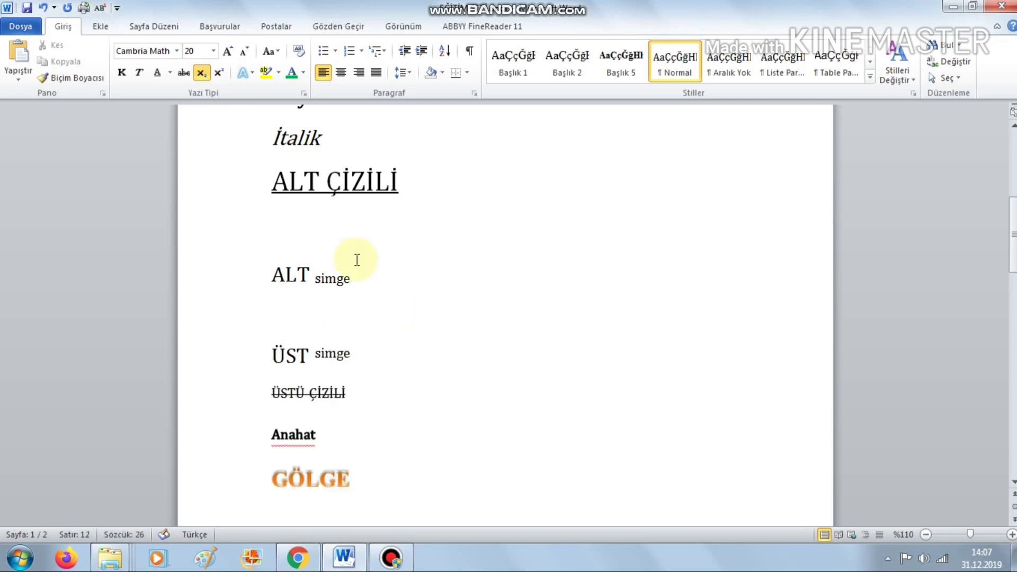
left_click(200, 74)
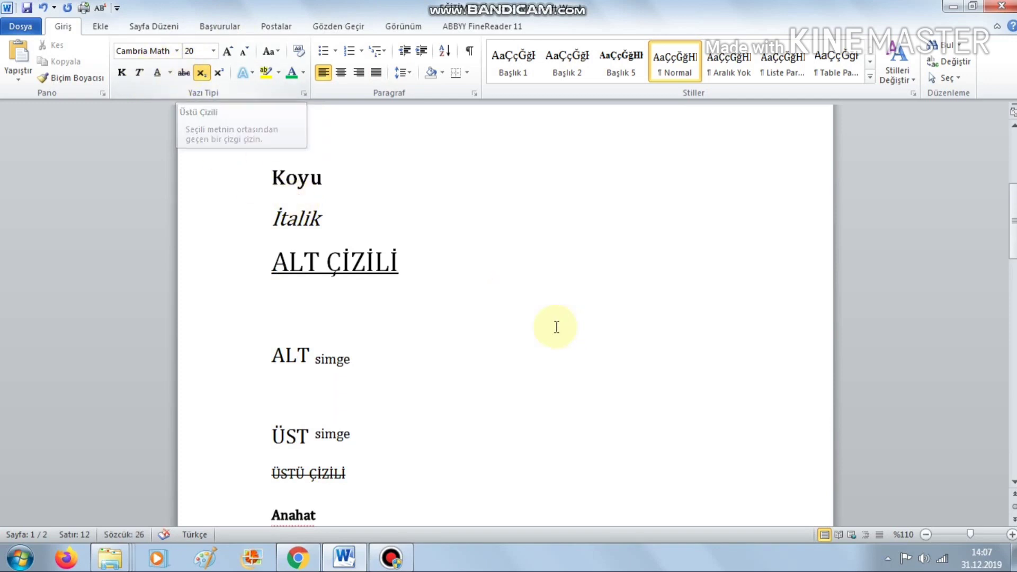
left_click(332, 305)
Step: Select the whole ÜSTÜ ÇİZİLİ line and remove its strikethrough
scroll(333, 310, "down", 3)
scroll(331, 315, "up", 2)
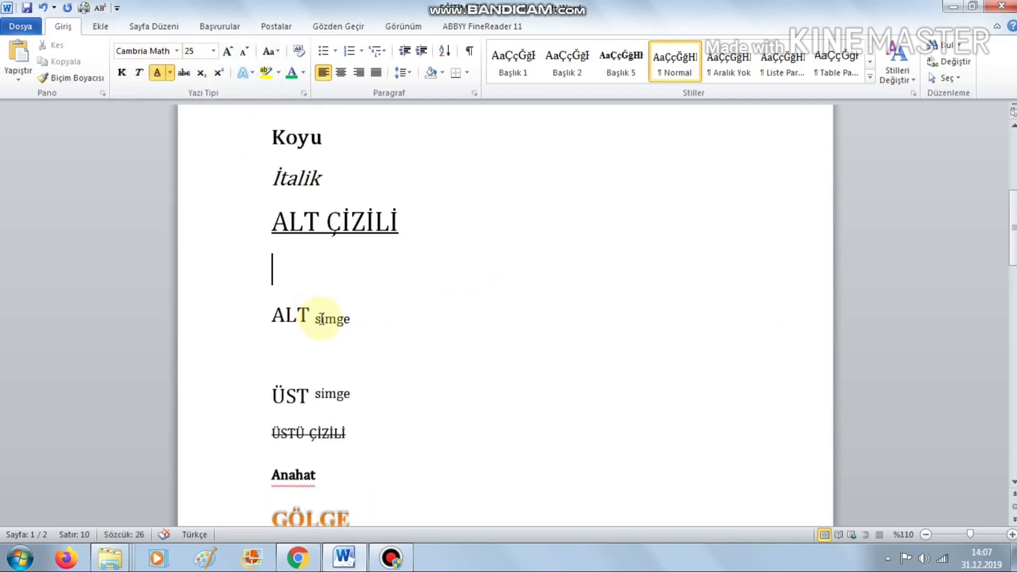
scroll(333, 318, "down", 3)
left_click_drag(363, 356, 364, 354)
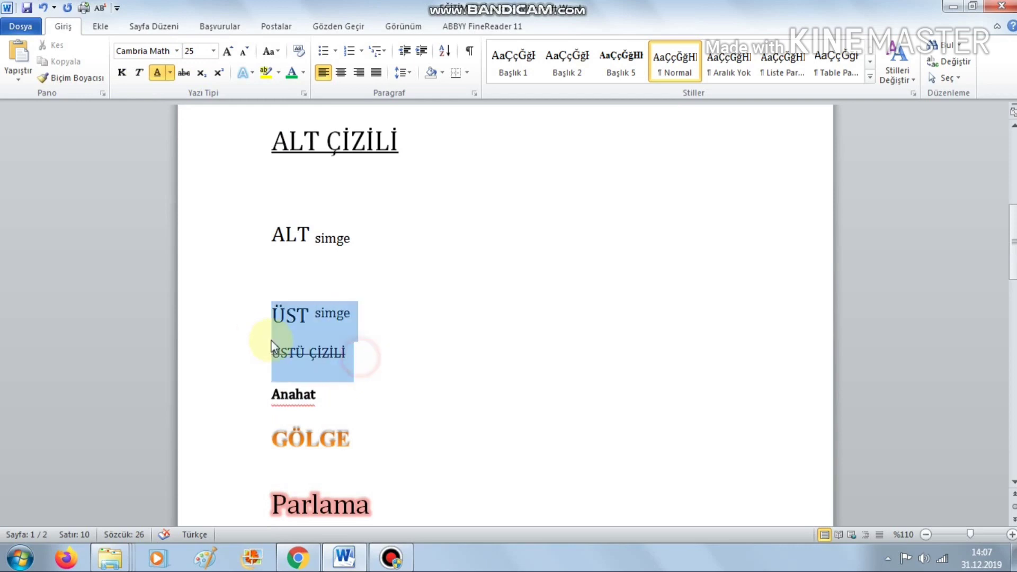
triple_click(363, 355)
scroll(420, 365, "down", 1)
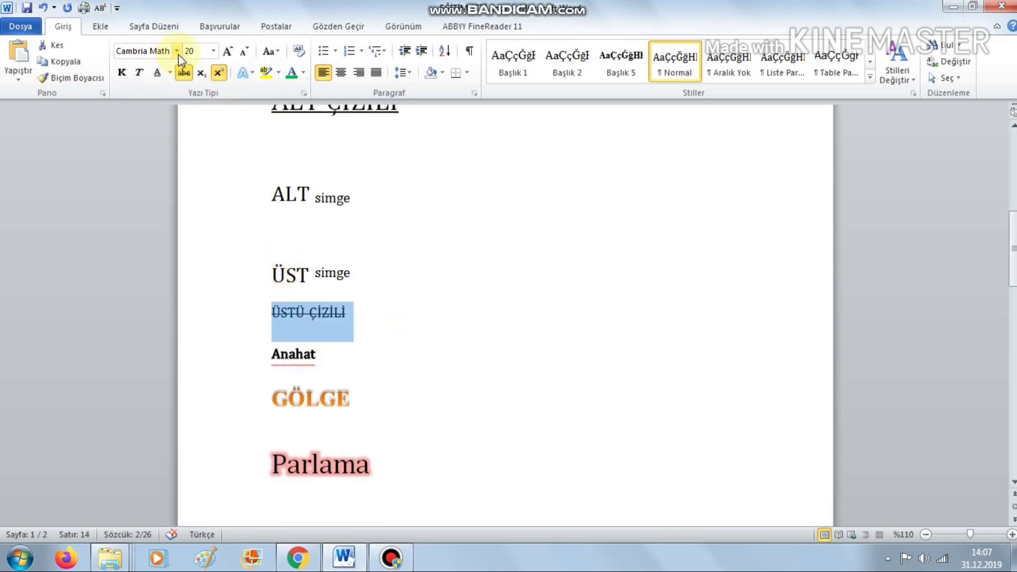
left_click(185, 73)
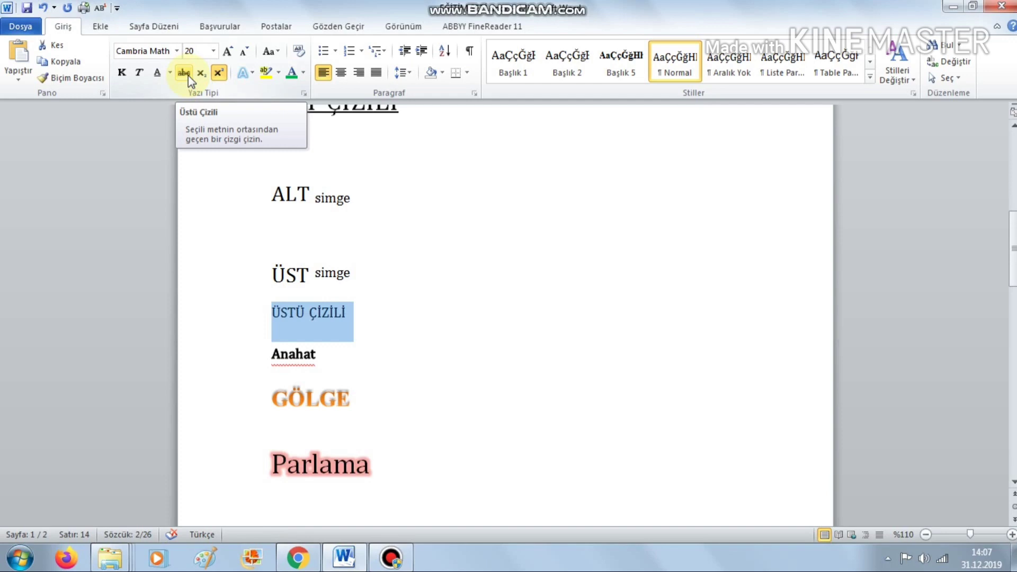
Step: Restore strikethrough on ÜSTÜ ÇİZİLİ and type 'üstü çizili' on a new line below
left_click(189, 75)
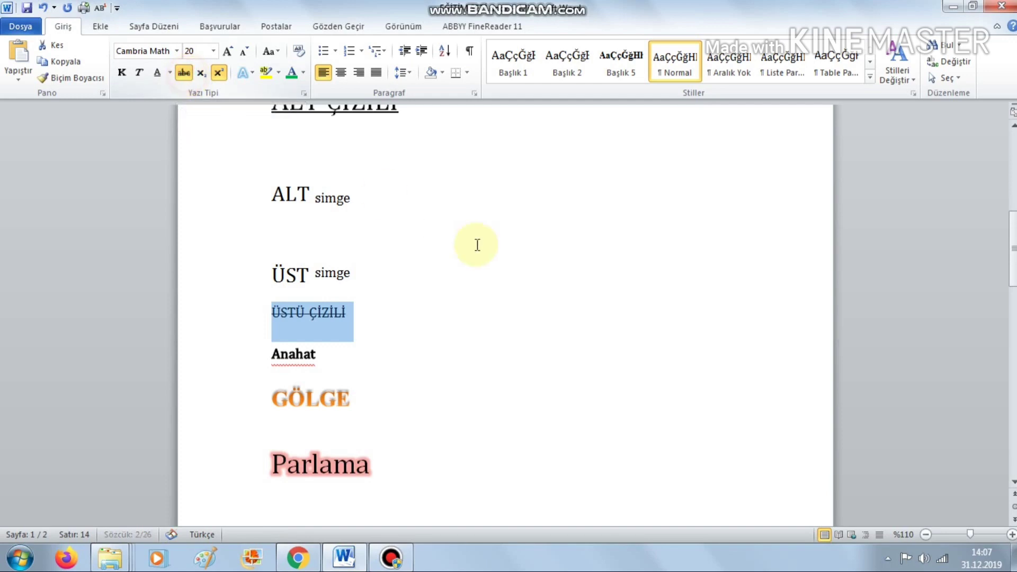
left_click(400, 306)
key("Return")
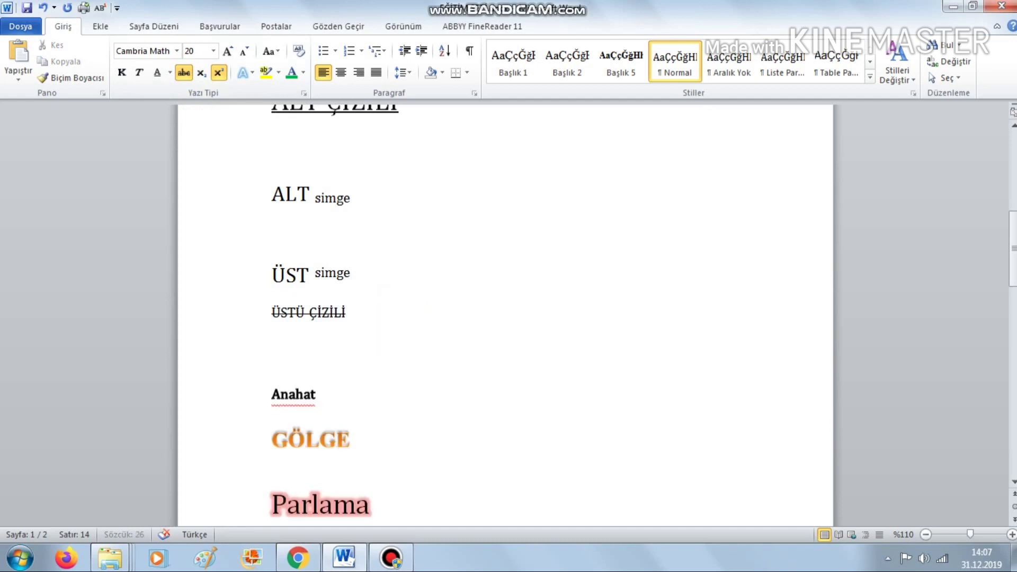
type("üs")
type("tü çiz")
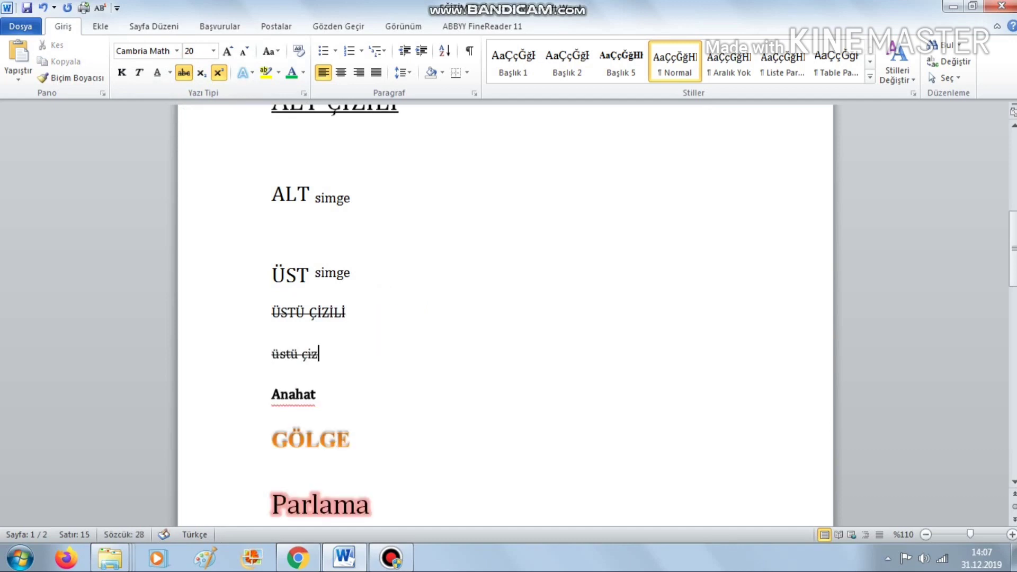
type("il")
type("i")
Step: Apply strikethrough to the new 'üstü çizili' line
left_click_drag(367, 340, 273, 357)
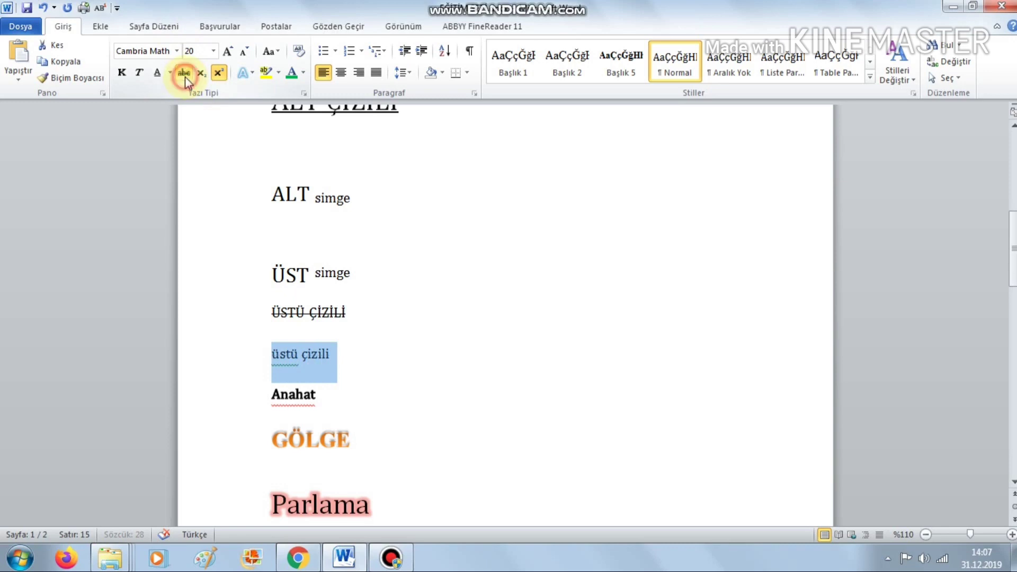
left_click(368, 350)
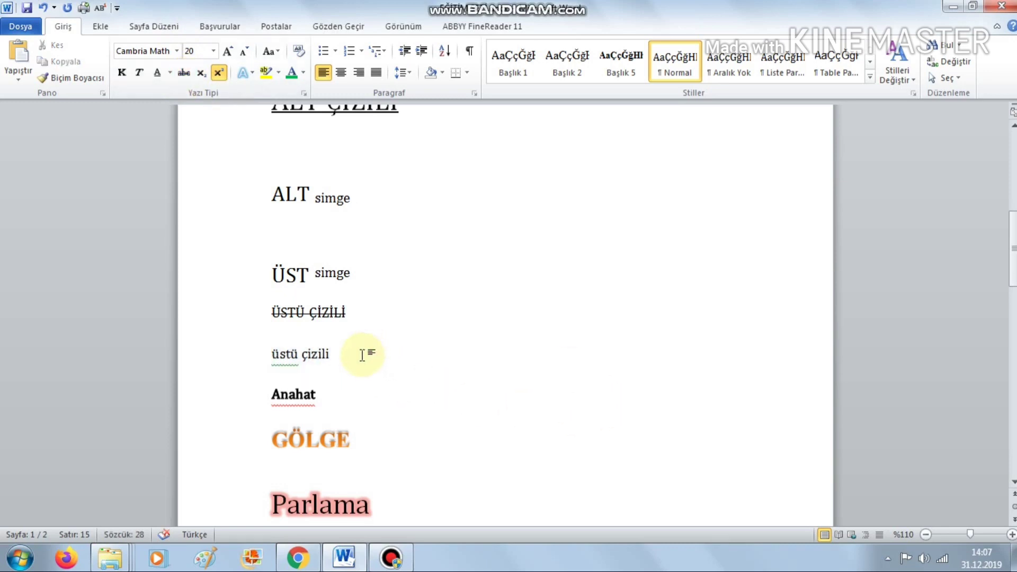
left_click_drag(362, 355, 273, 356)
left_click(180, 73)
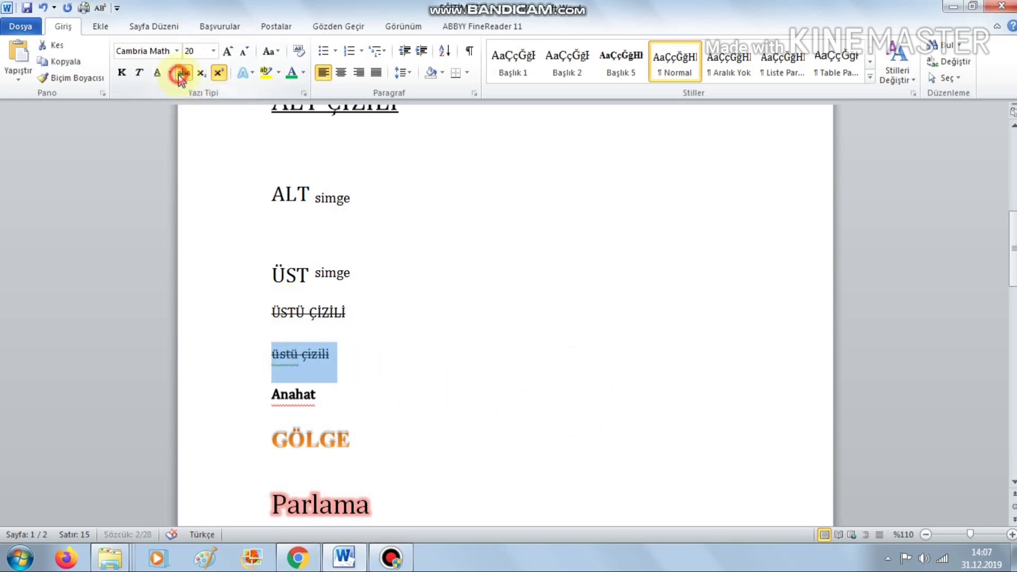
scroll(433, 318, "down", 2)
scroll(461, 255, "up", 2)
scroll(419, 293, "up", 1)
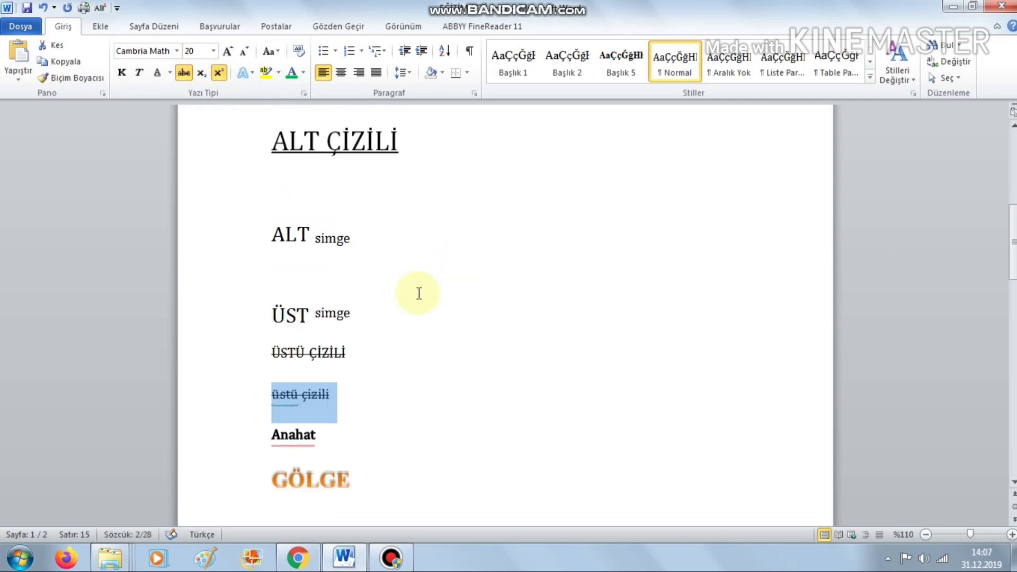
Step: Recreate the empty line under ALT simge and type a subscript x at size 30
left_click(320, 274)
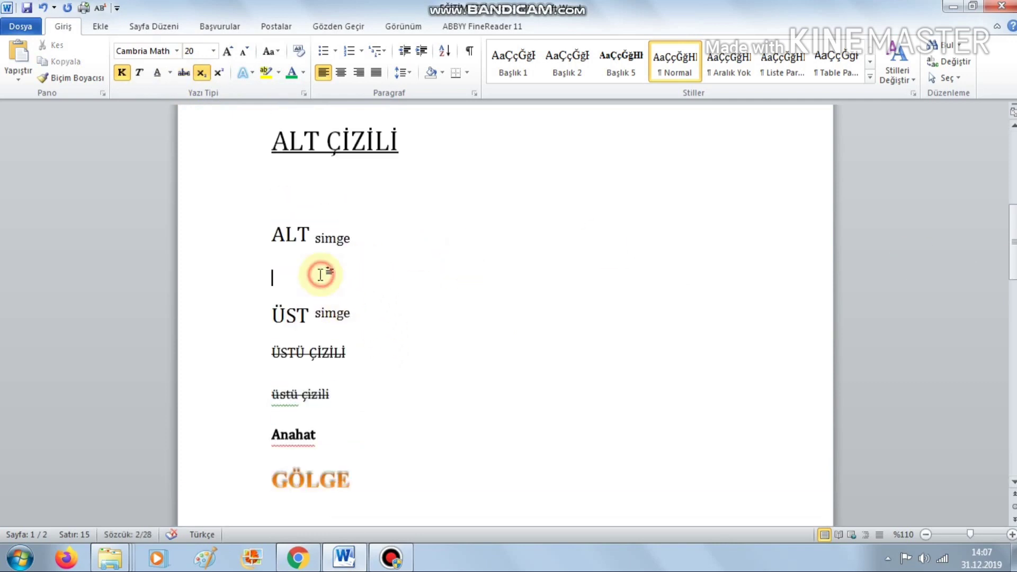
key("BackSpace")
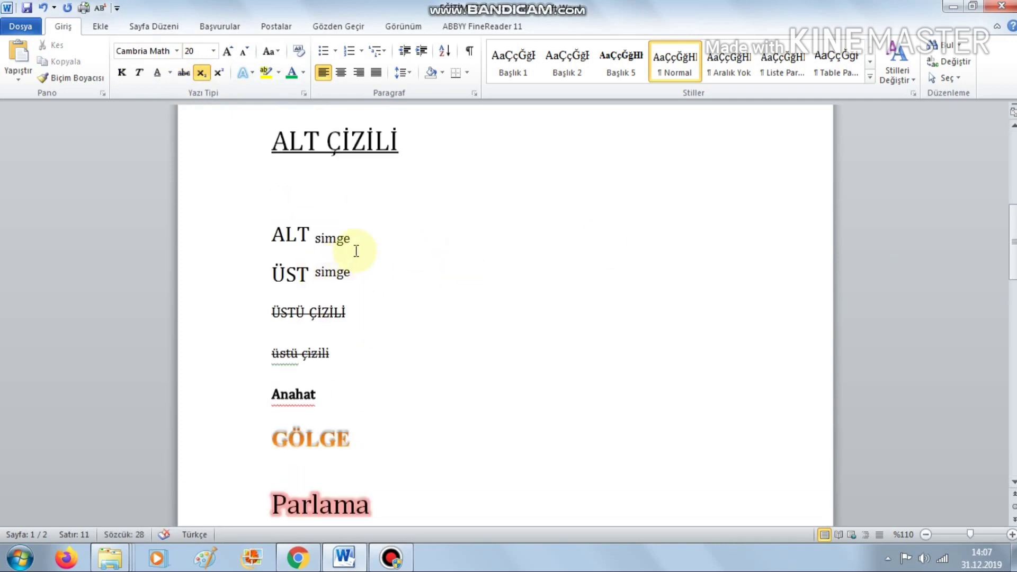
key("Return")
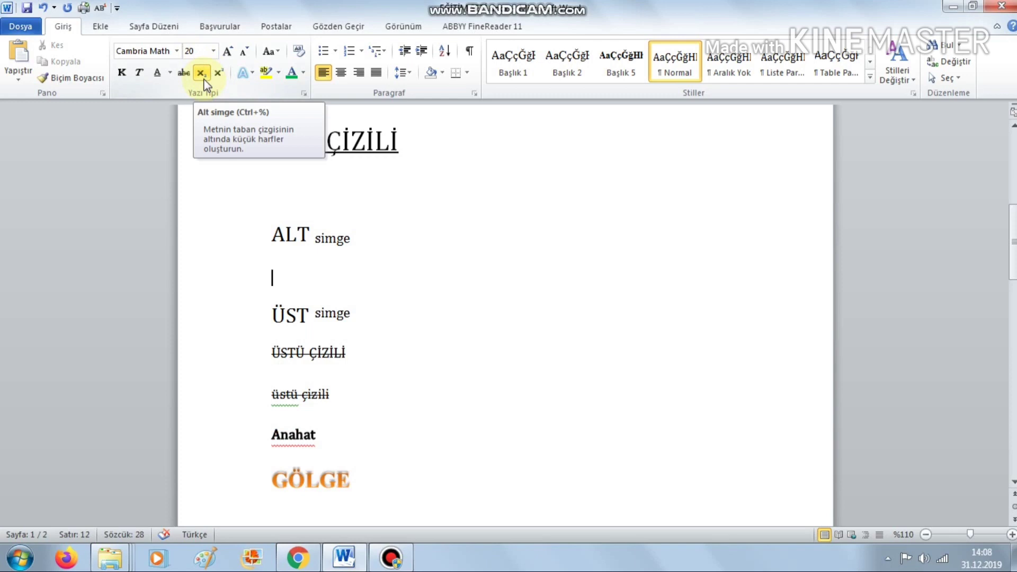
left_click(201, 73)
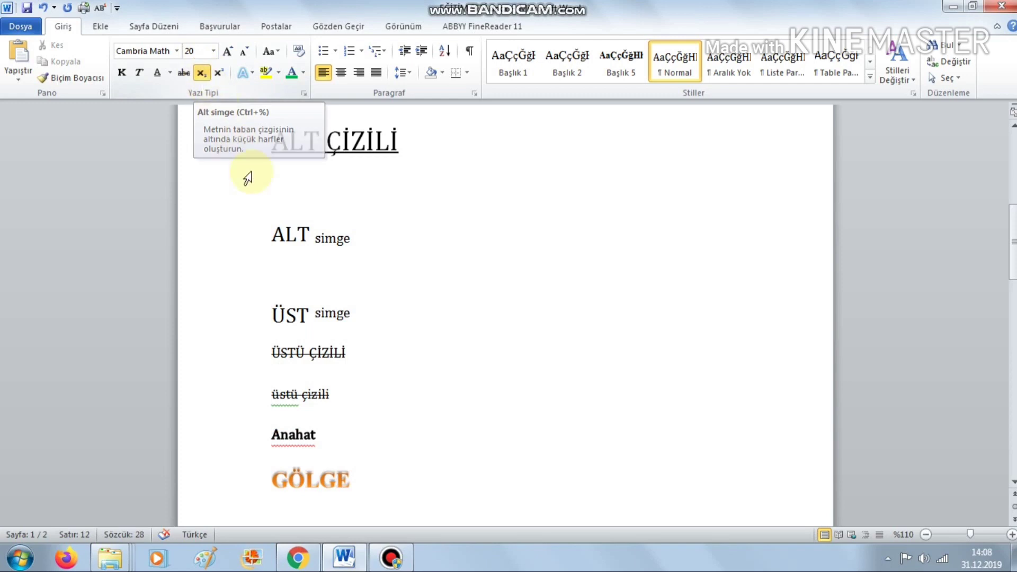
type("x")
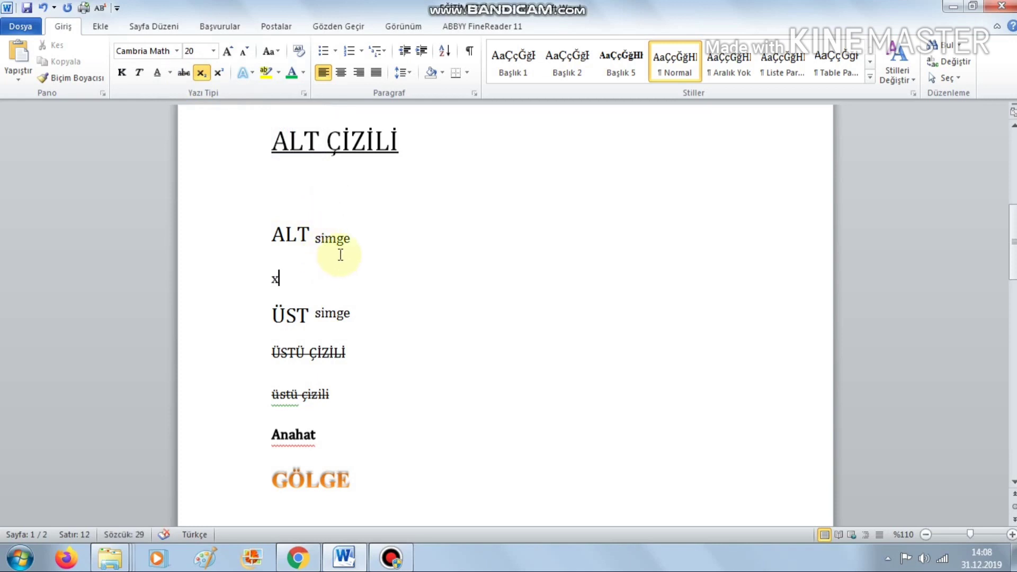
left_click_drag(312, 271, 257, 279)
left_click(194, 50)
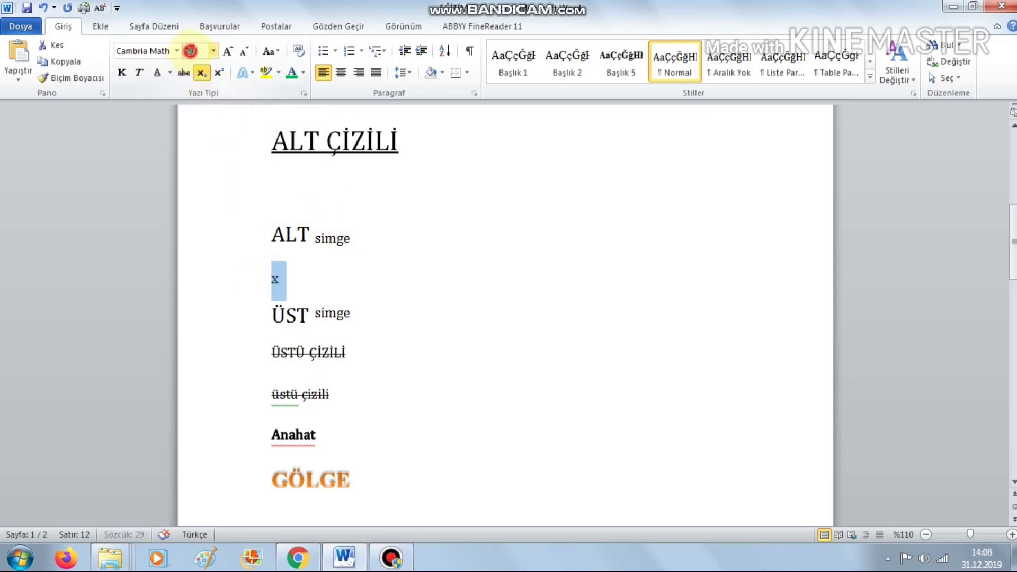
type("30")
key("Return")
left_click(313, 300)
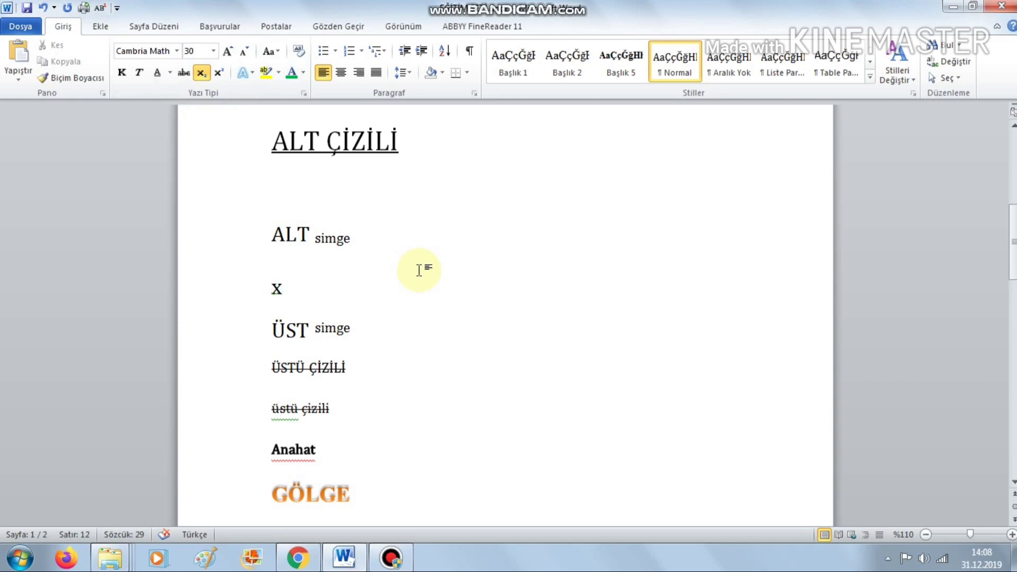
Step: Test subscript on and off with the digit 2, then erase the test text
left_click(201, 72)
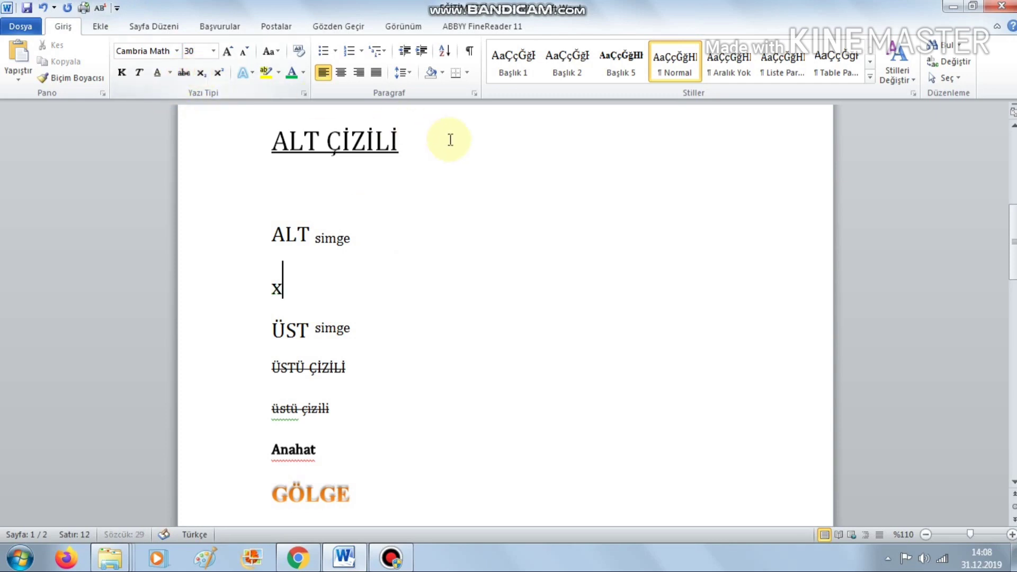
left_click(201, 73)
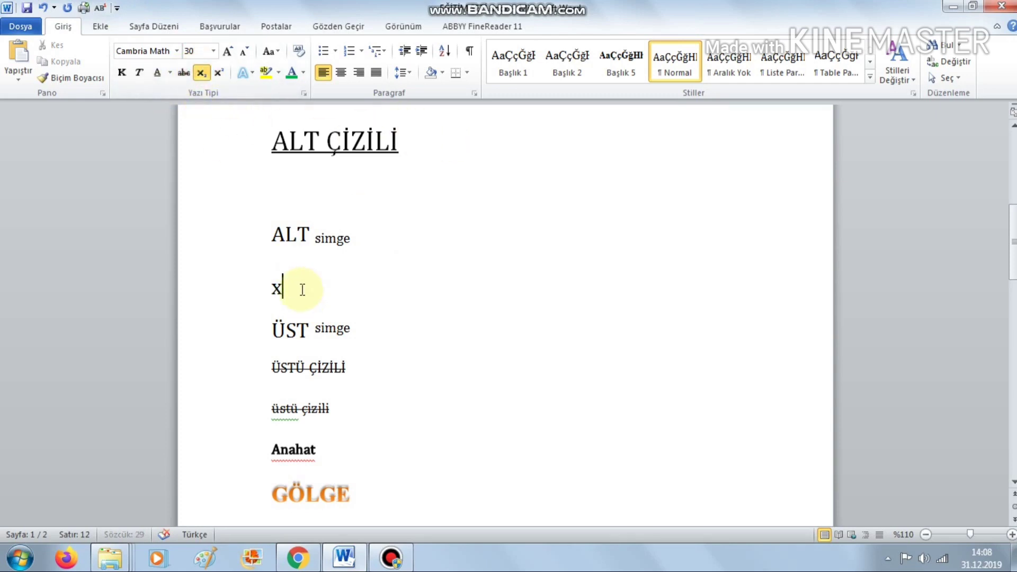
left_click(201, 73)
type("2")
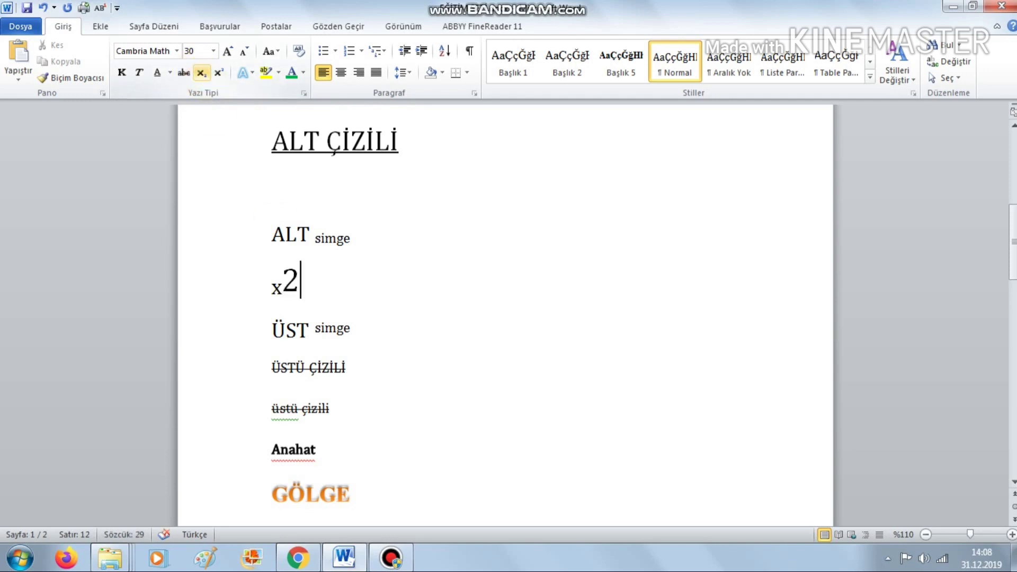
key("ctrl+equal")
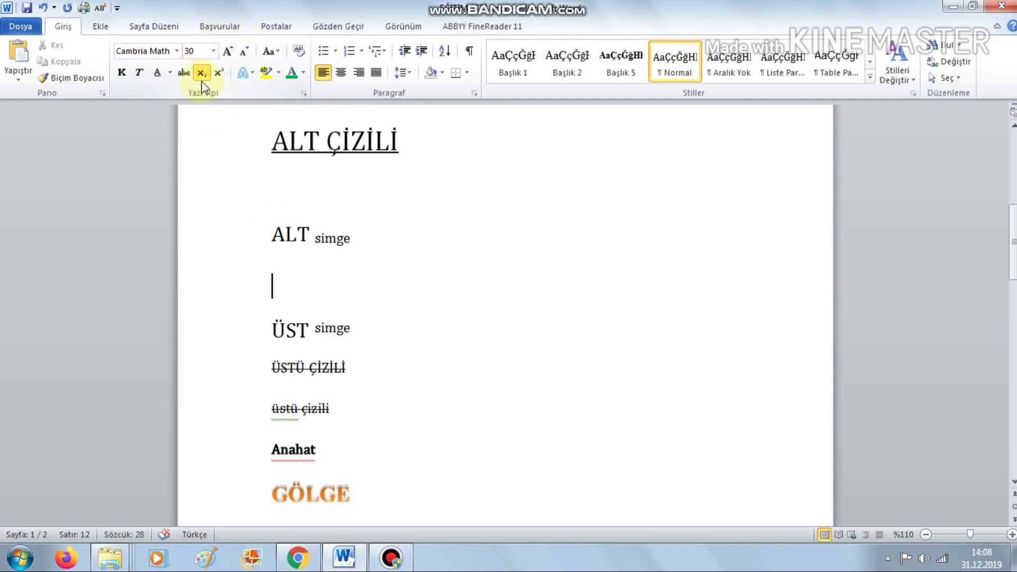
Step: Type X followed by a subscript 3 on the empty line
type("x")
key("BackSpace")
left_click(202, 73)
type("X")
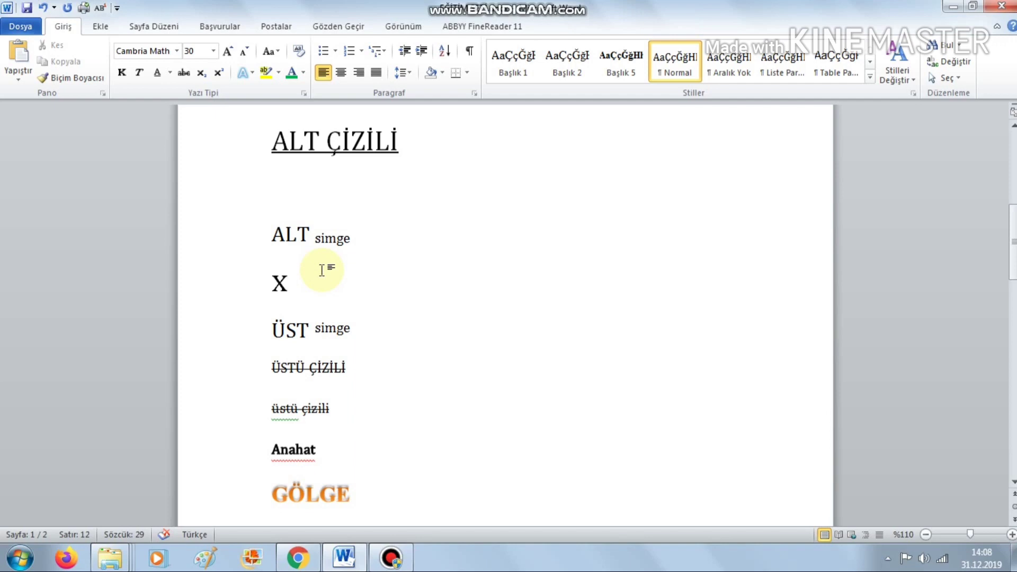
left_click(203, 75)
type("3")
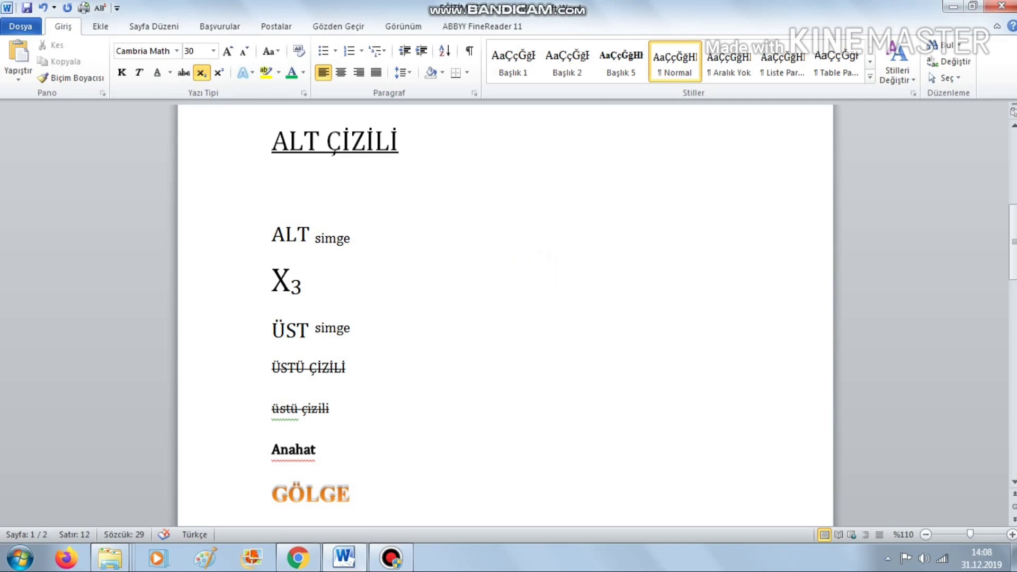
left_click(200, 74)
Step: Add Y with a subscript 4, removing the extra digits
type("y")
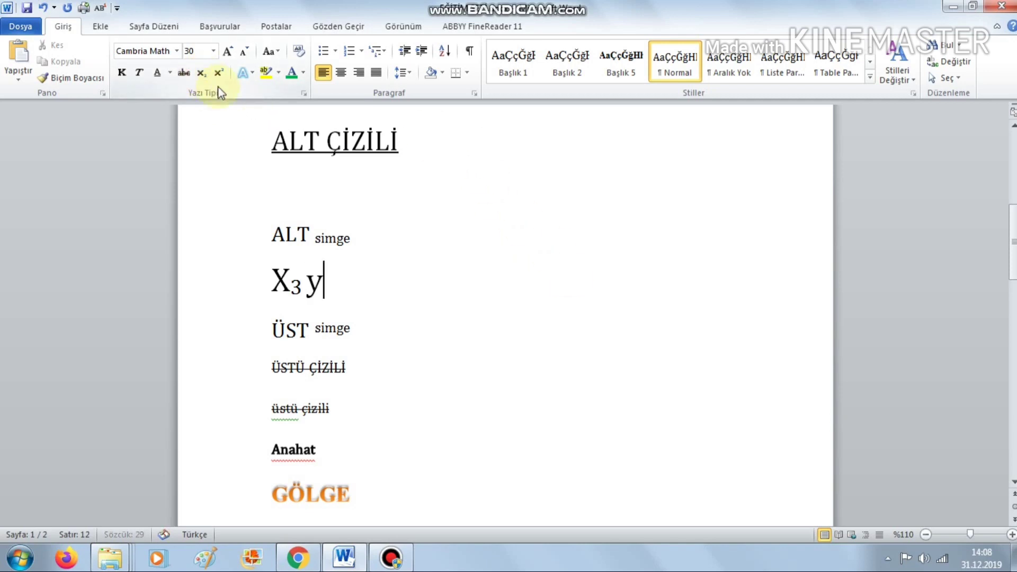
key("BackSpace")
type("Y")
left_click(201, 73)
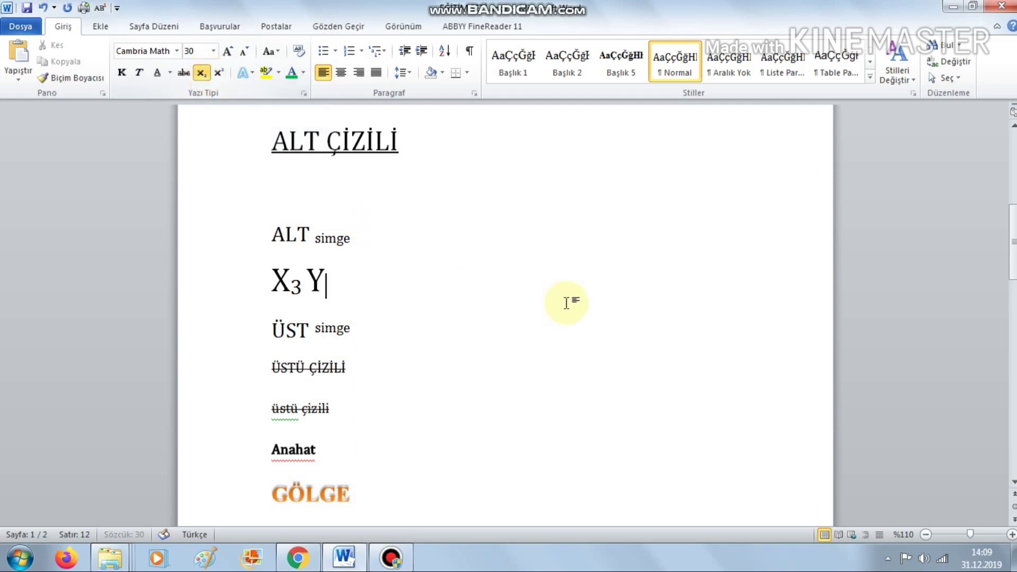
type("4")
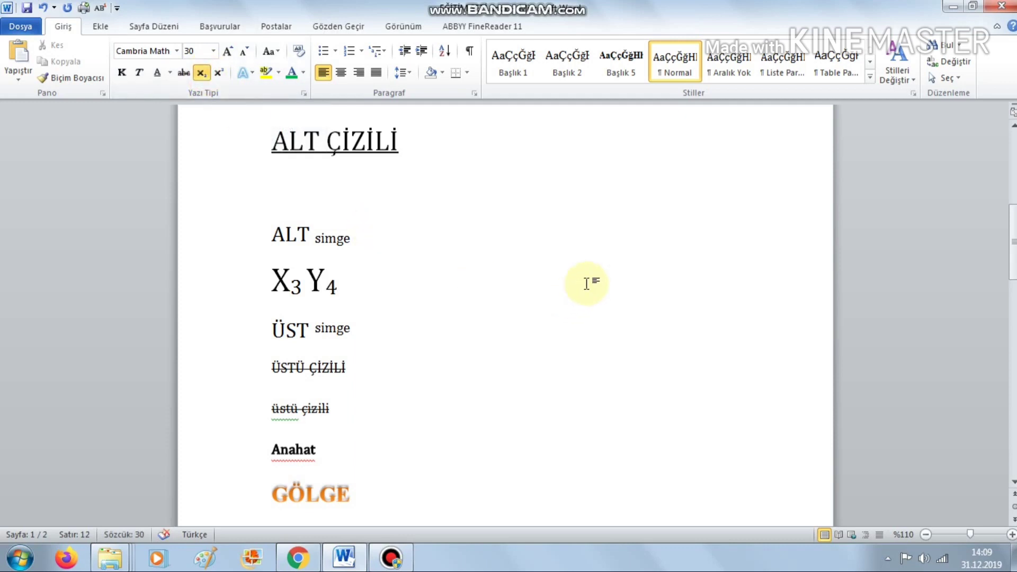
type("232222")
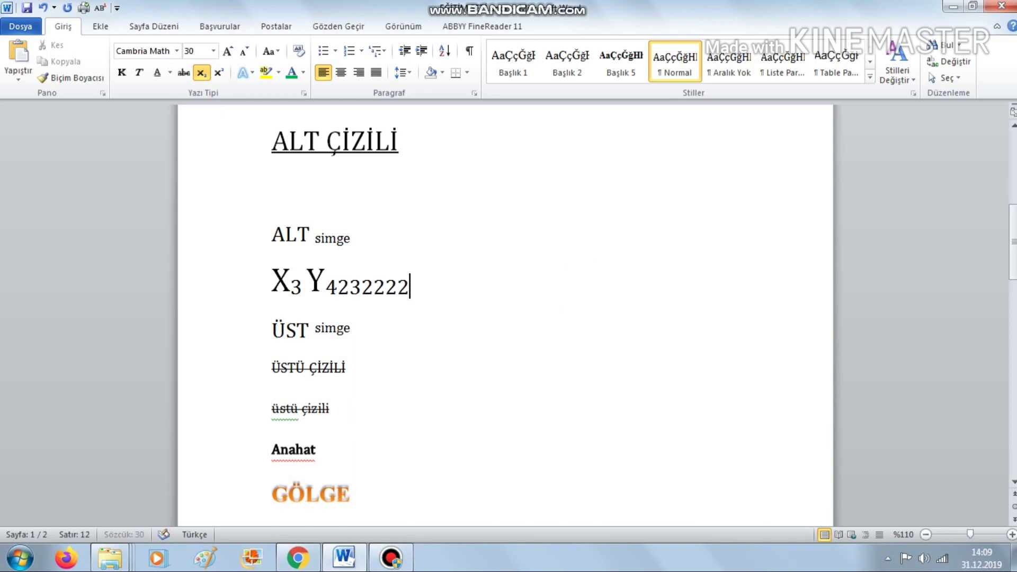
key("BackSpace")
key("BackSpace")
key("BackSpace")
key("BackSpace")
key("BackSpace")
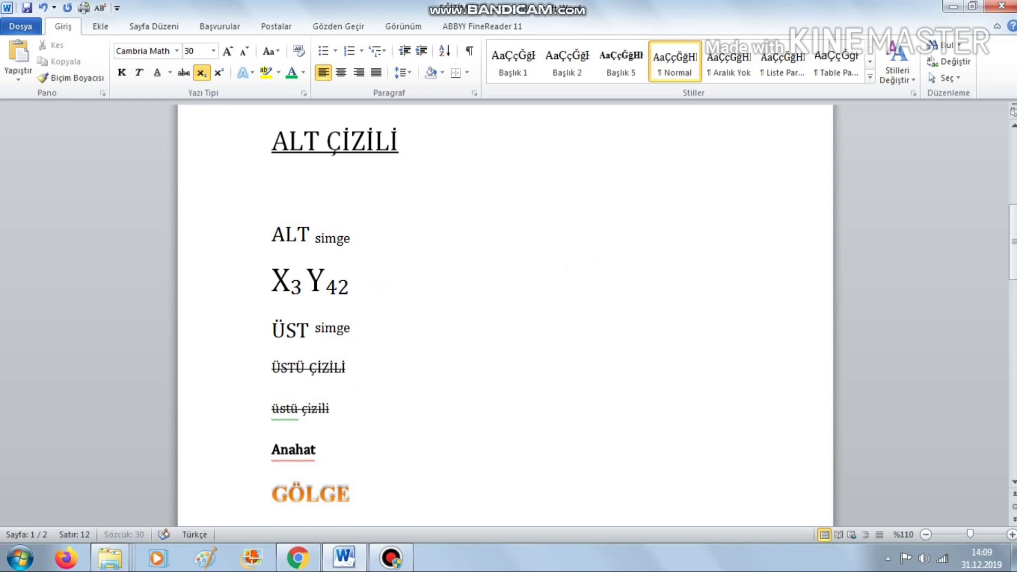
Step: Add Z with a subscript 5 to complete X₃ Y₄ Z₅
key("BackSpace")
left_click(202, 73)
type("z")
key("BackSpace")
type("Z")
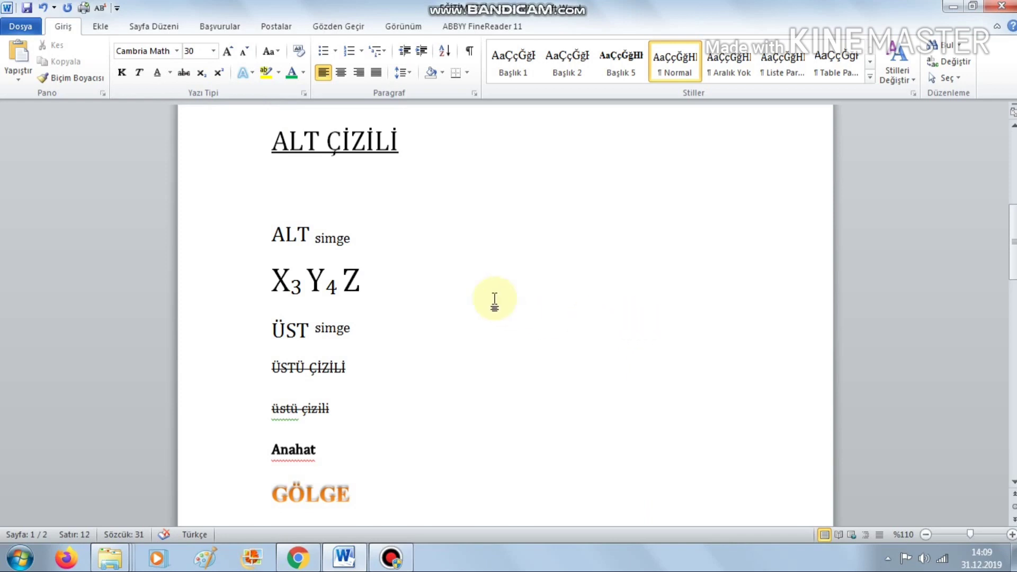
left_click(202, 72)
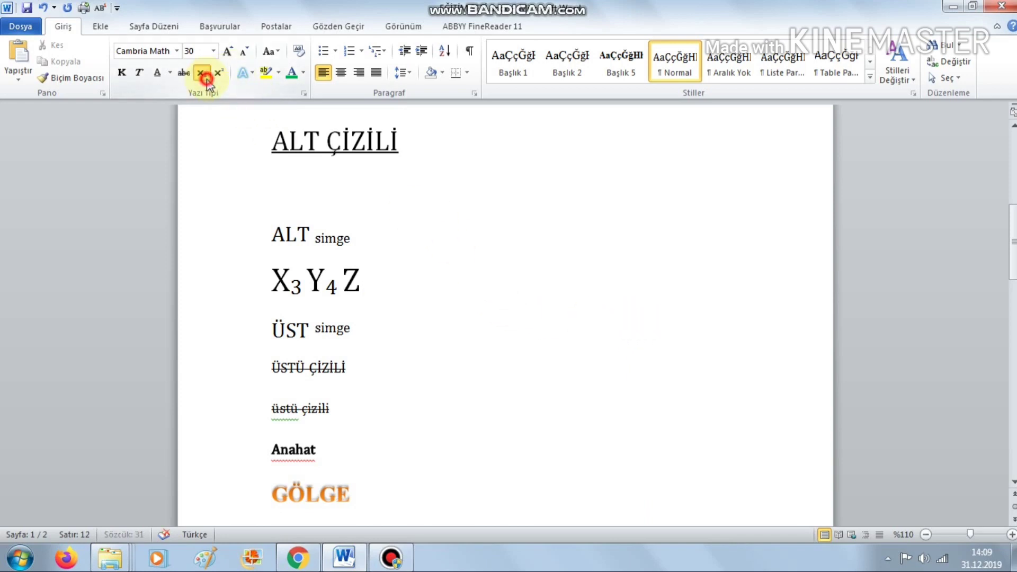
type("5")
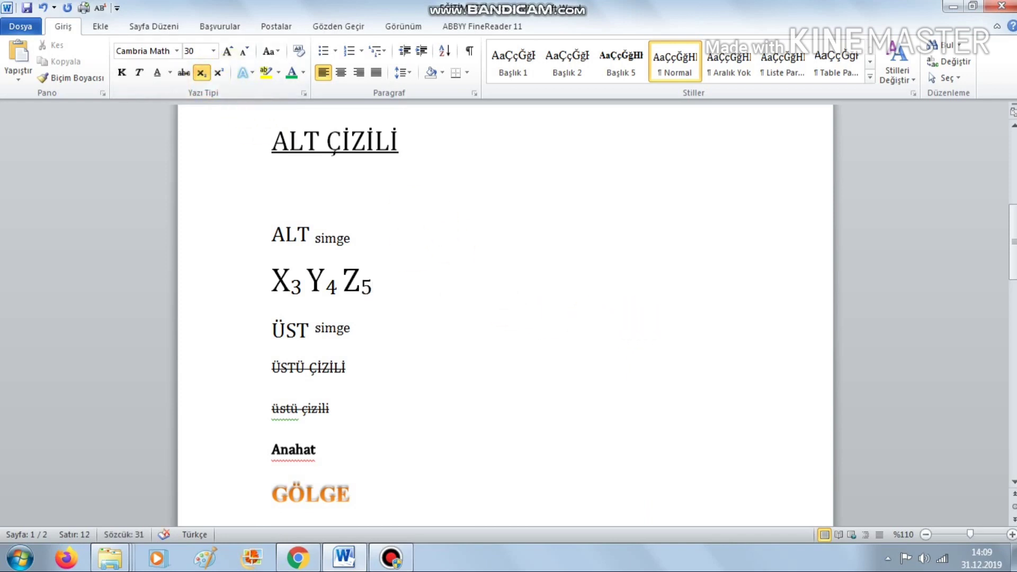
left_click(420, 342)
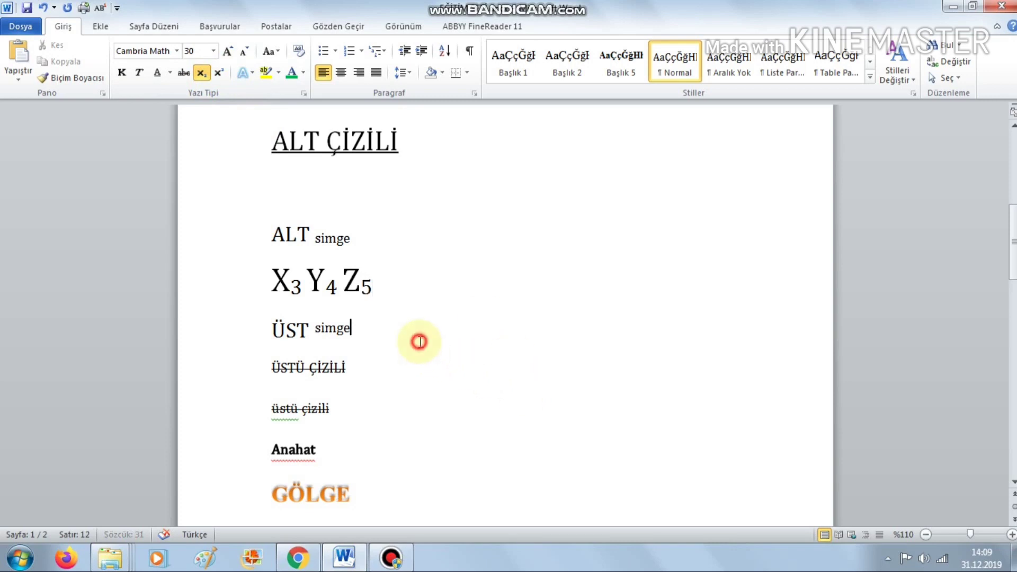
Step: Start a new line below ÜST simge with a capital M set to 25 points
key("Return")
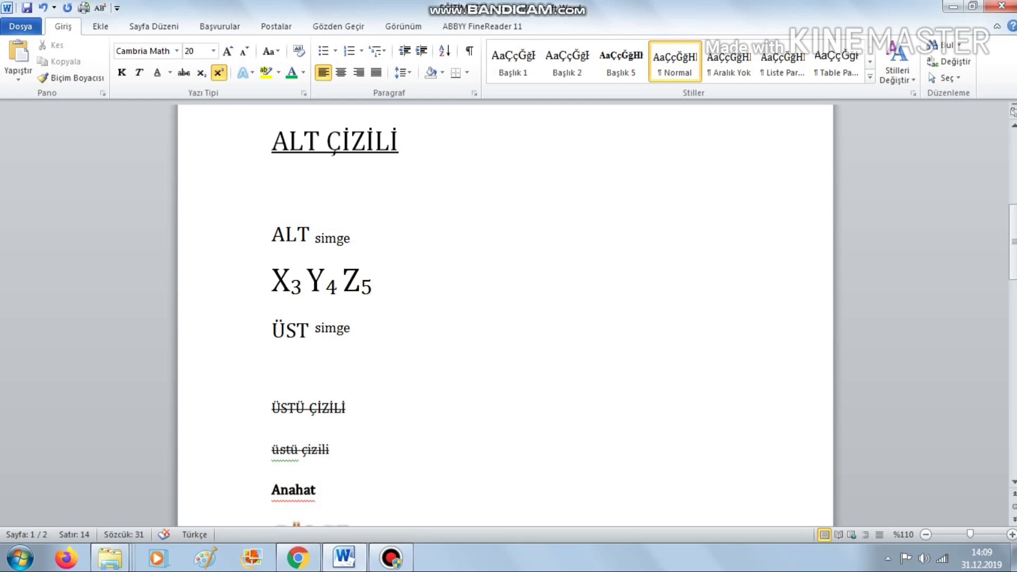
type("m")
left_click(218, 72)
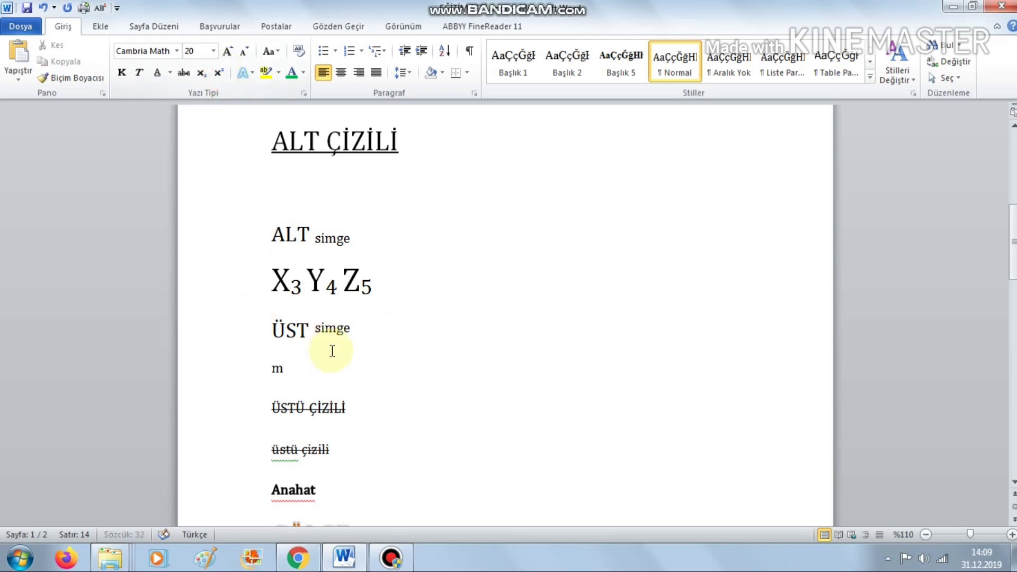
left_click_drag(332, 351, 211, 359)
left_click(326, 377)
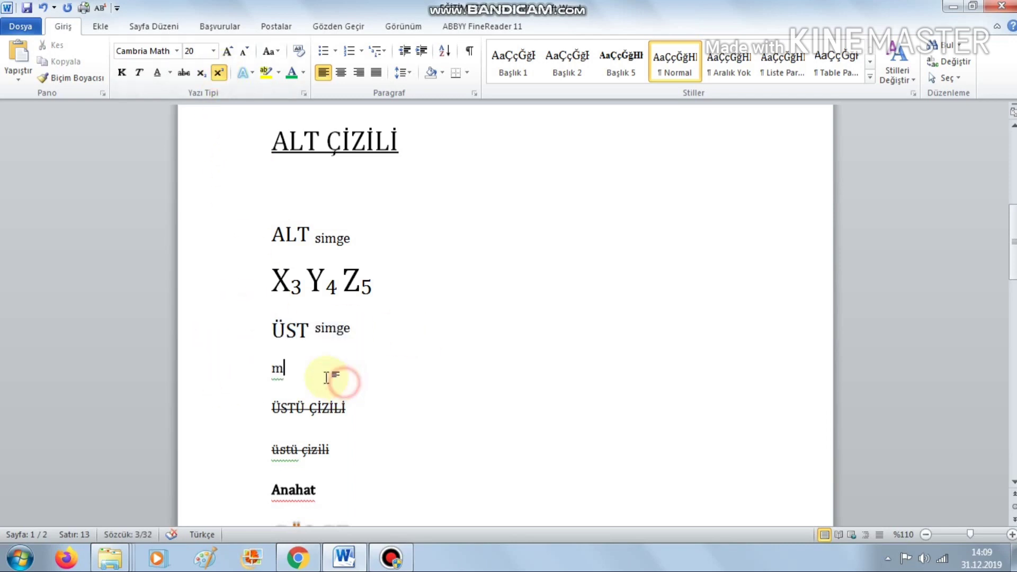
key("BackSpace")
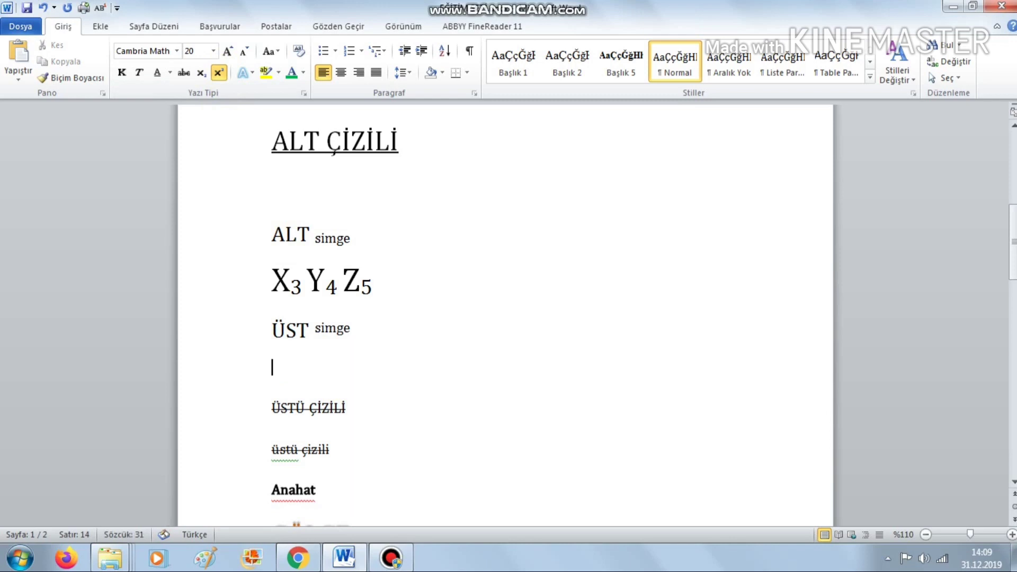
type("M")
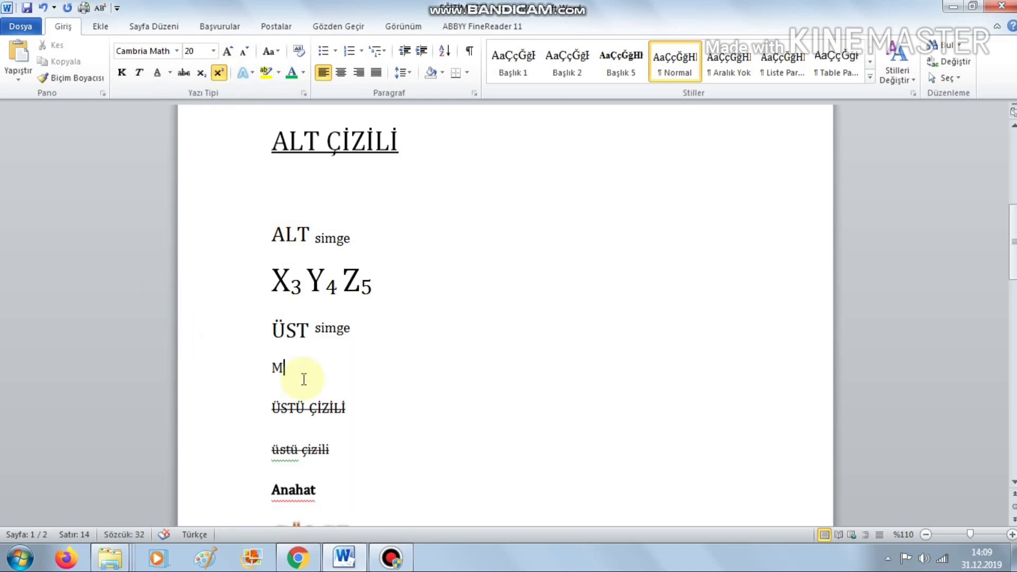
double_click(302, 371)
left_click(194, 51)
type("25")
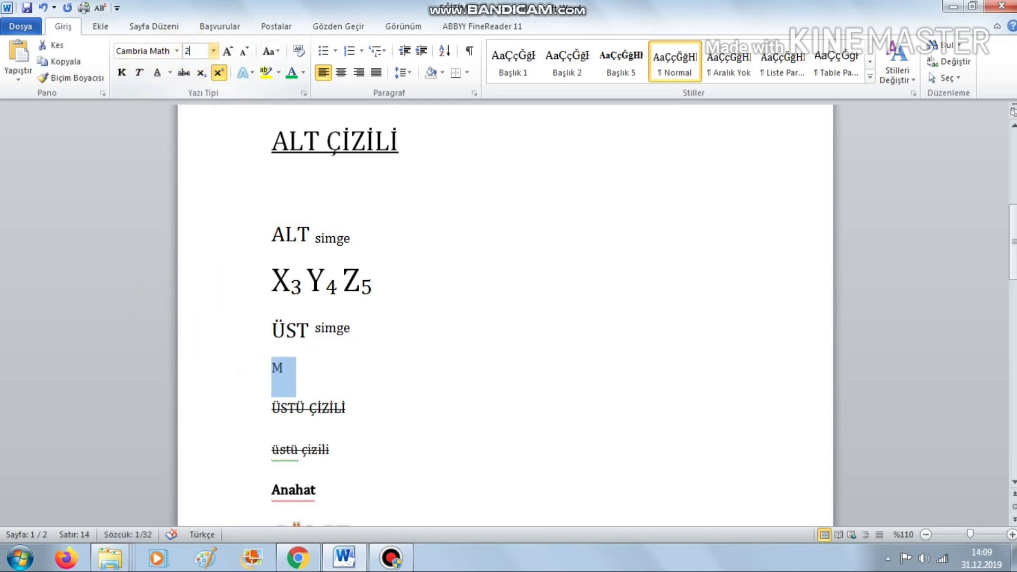
key("Return")
Step: Retype the base letter and add a superscript 2 to form M²
left_click(335, 379)
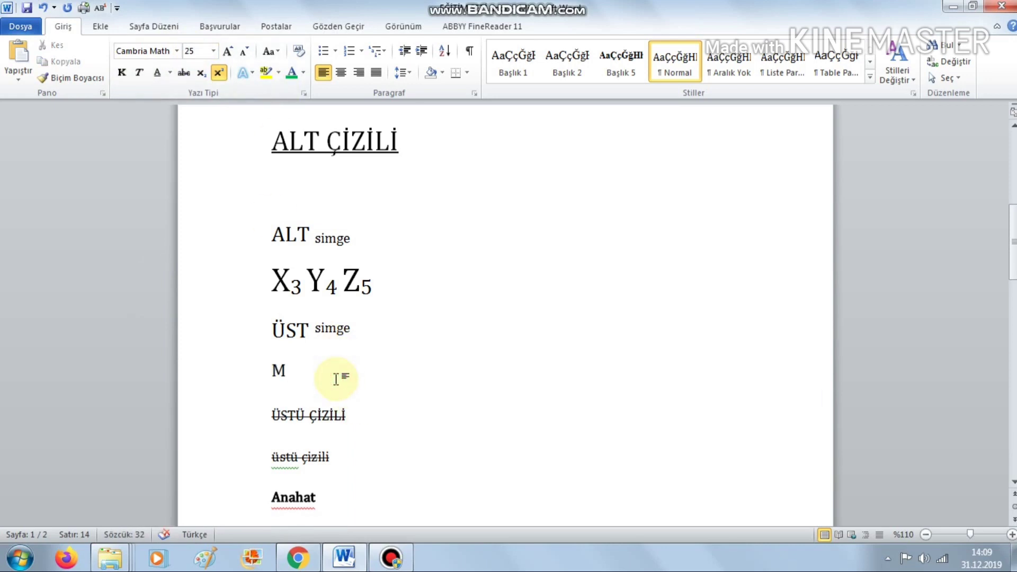
key("BackSpace")
type("m")
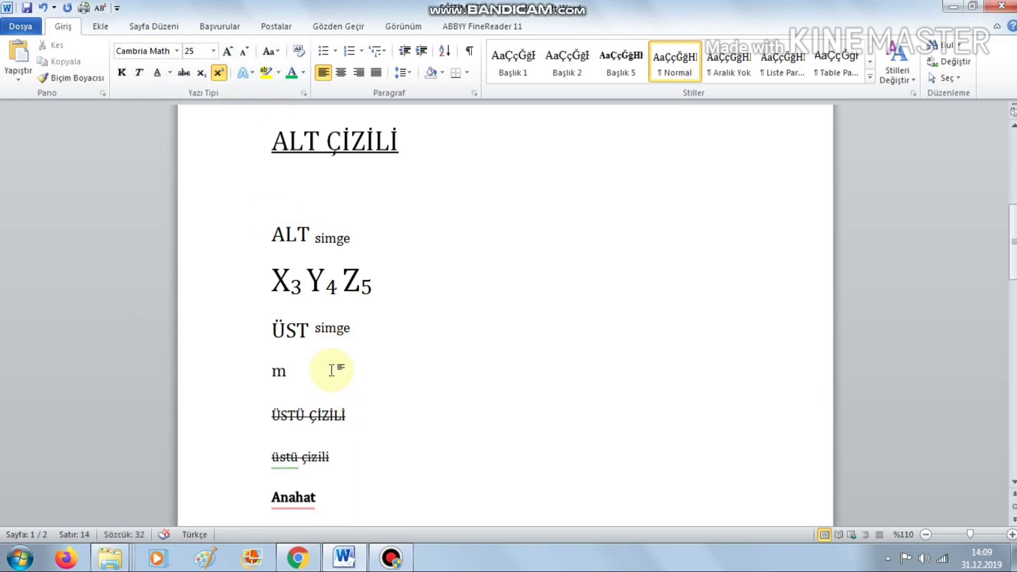
left_click(218, 72)
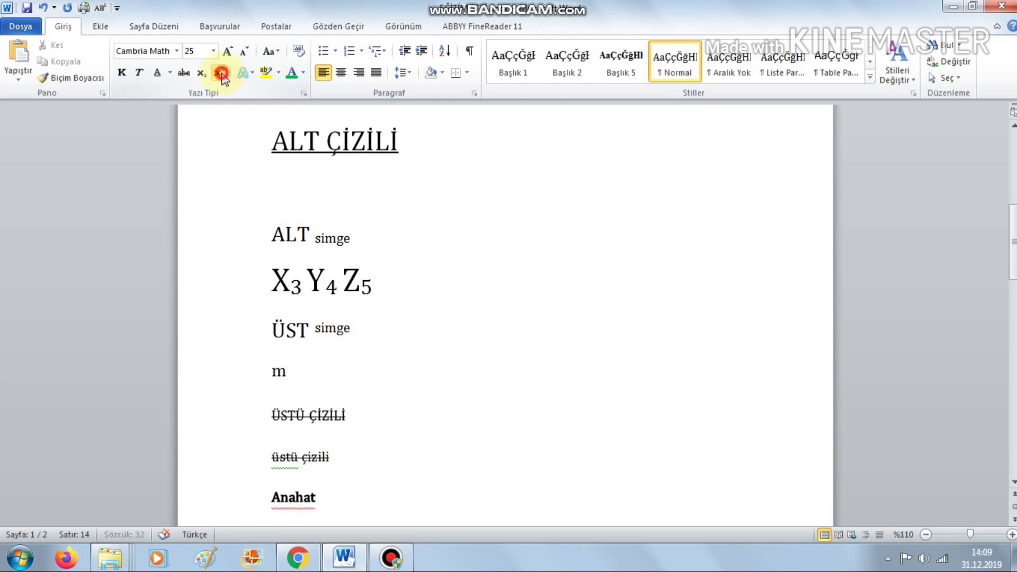
type("2")
key("BackSpace")
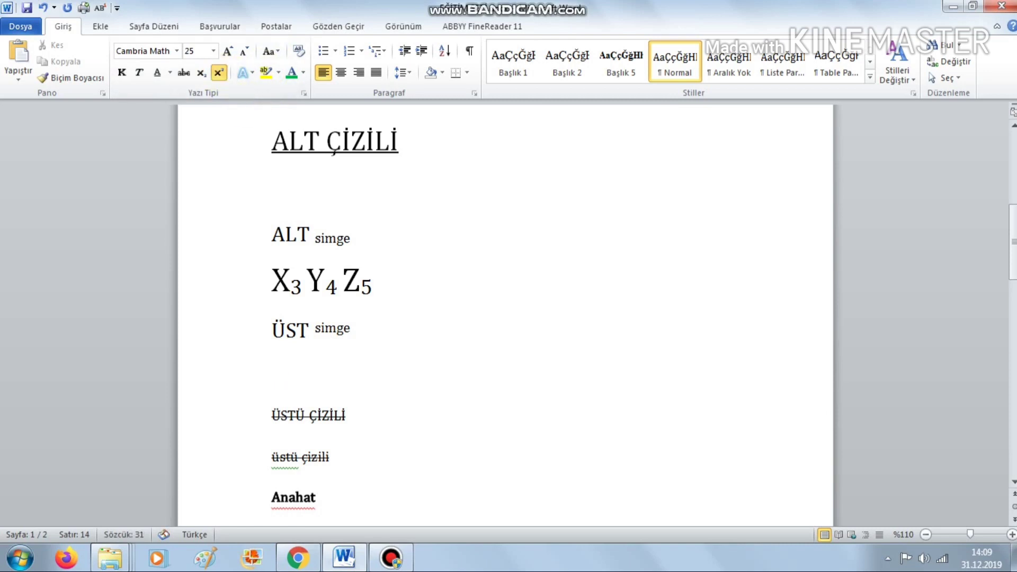
key("BackSpace")
left_click(219, 72)
type("m")
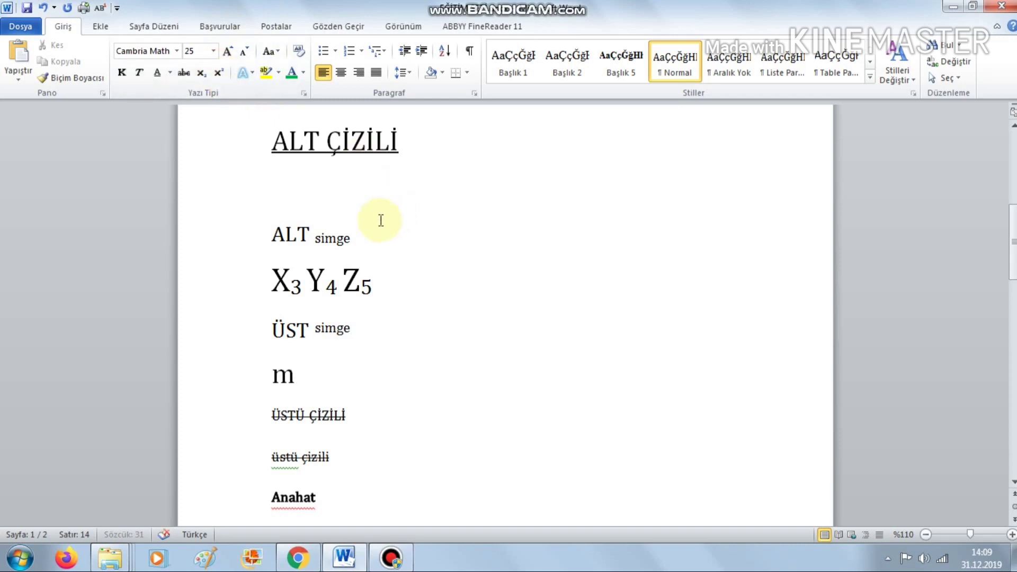
left_click(218, 72)
type("2")
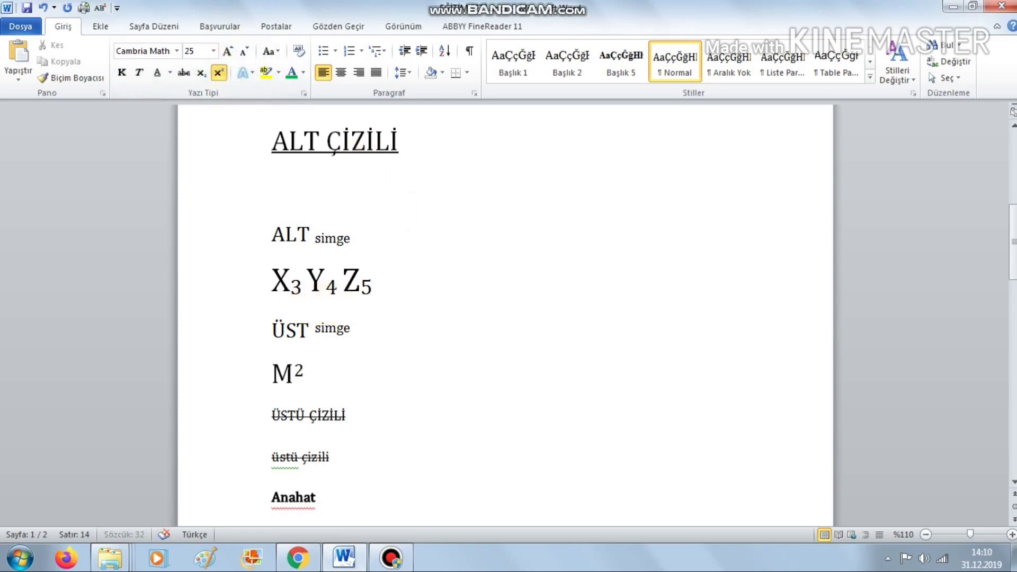
type(" 22626")
type("2")
key("BackSpace")
key("BackSpace")
key("BackSpace")
key("BackSpace")
key("BackSpace")
Step: Add X² and the letter Y, with superscript on for Y's exponent
left_click(219, 72)
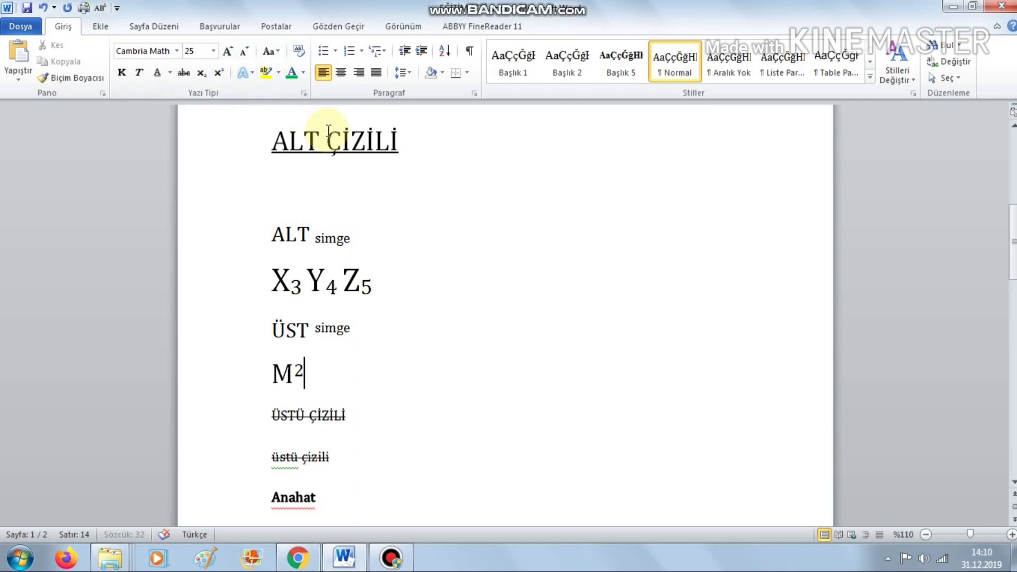
type("x")
key("BackSpace")
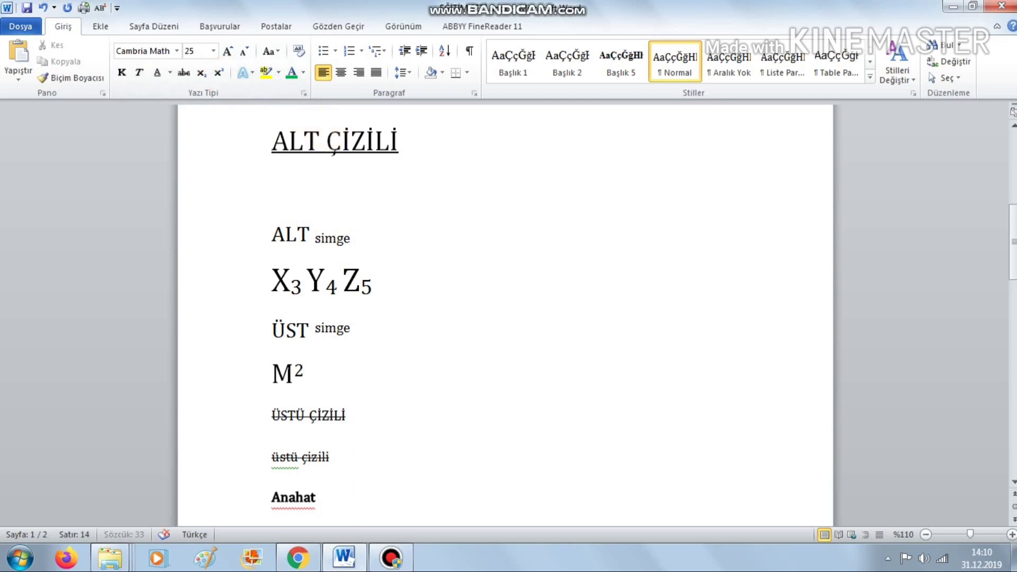
type(" X")
left_click(218, 72)
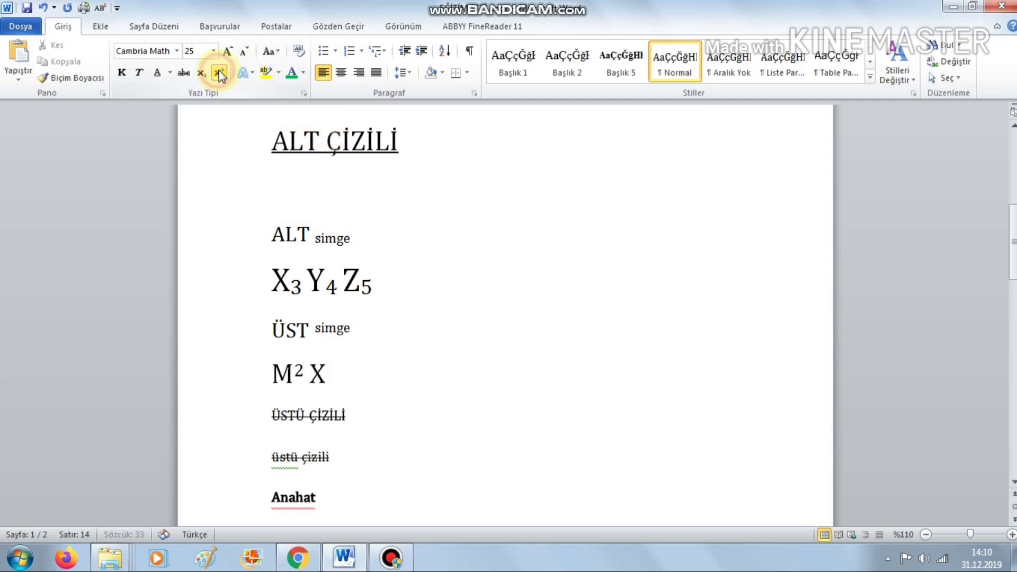
type("2")
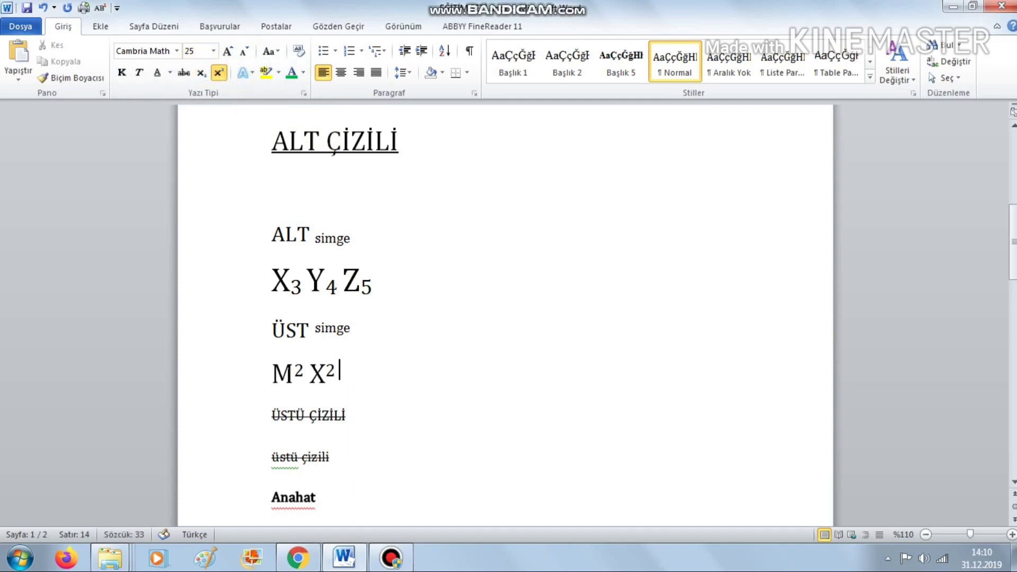
type(" Y")
left_click(218, 72)
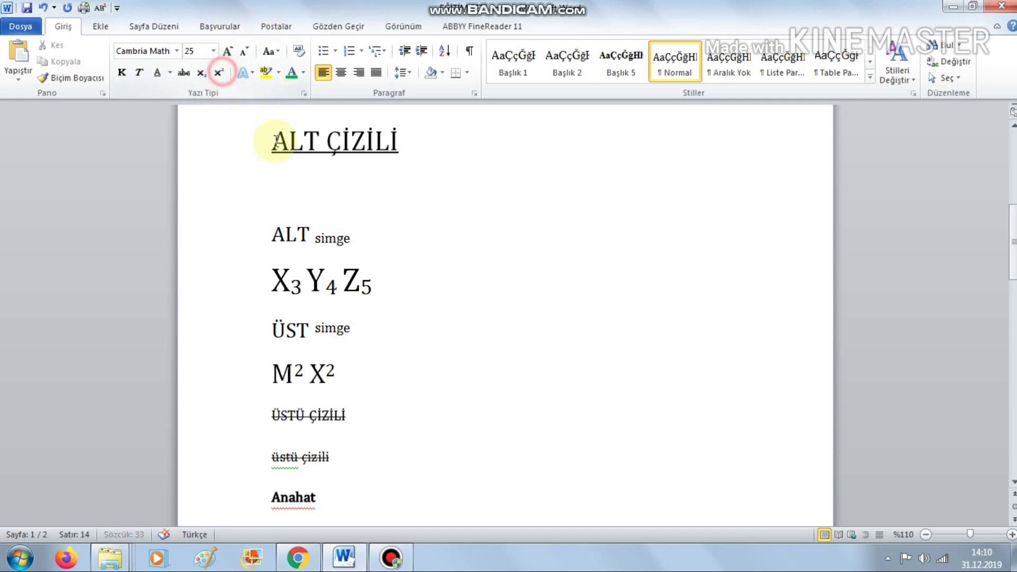
type("Y")
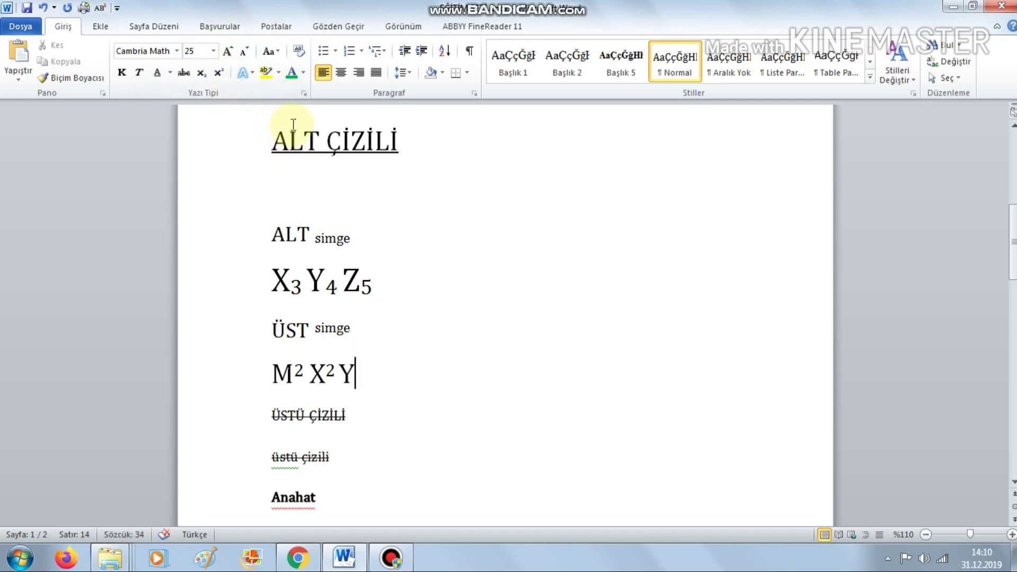
left_click(218, 72)
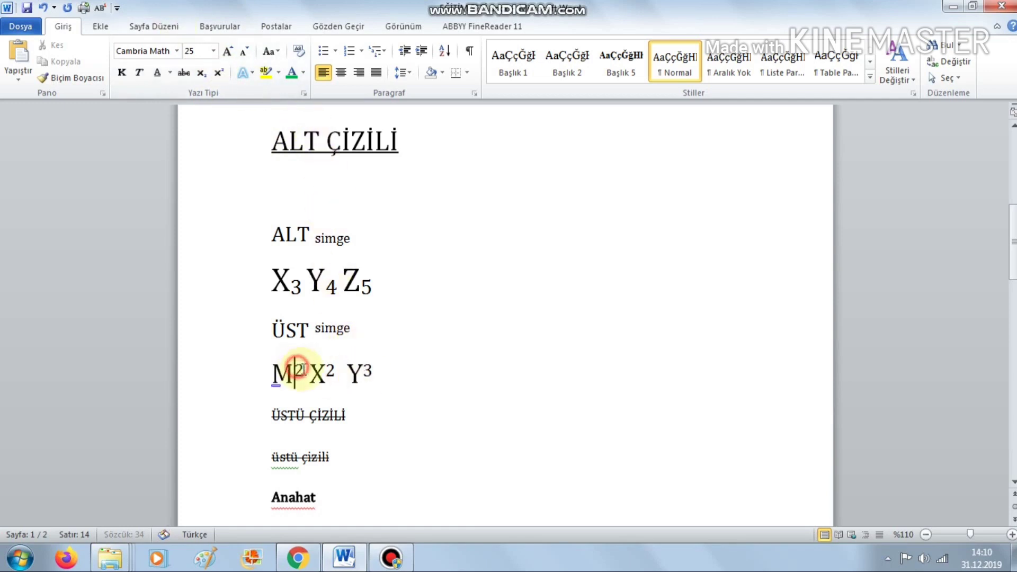
Step: Widen the spacing between the terms of X₃ Y₄ Z₅ and M² X² Y³
left_click(311, 282)
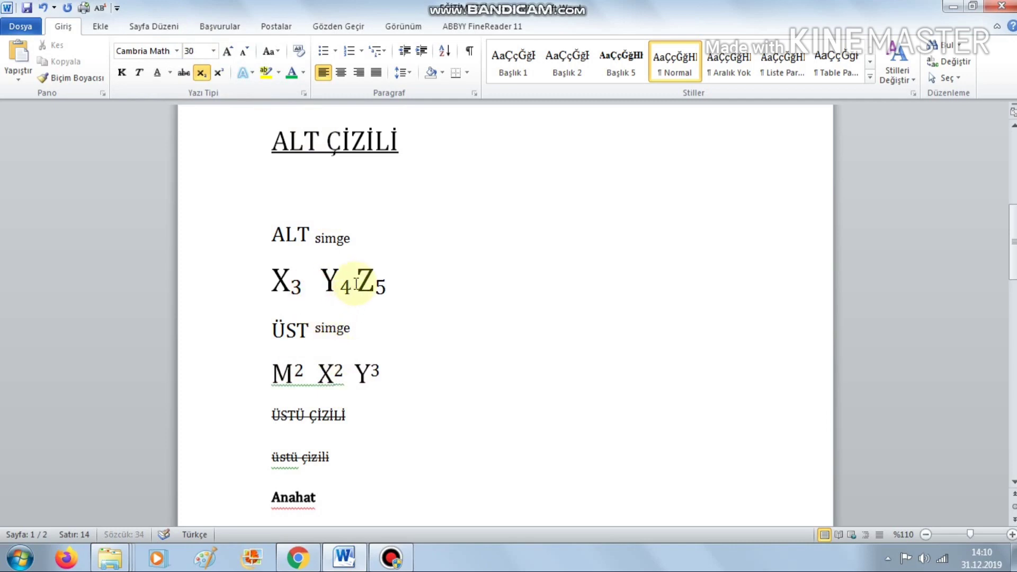
left_click(355, 282)
left_click(314, 371)
left_click(362, 371)
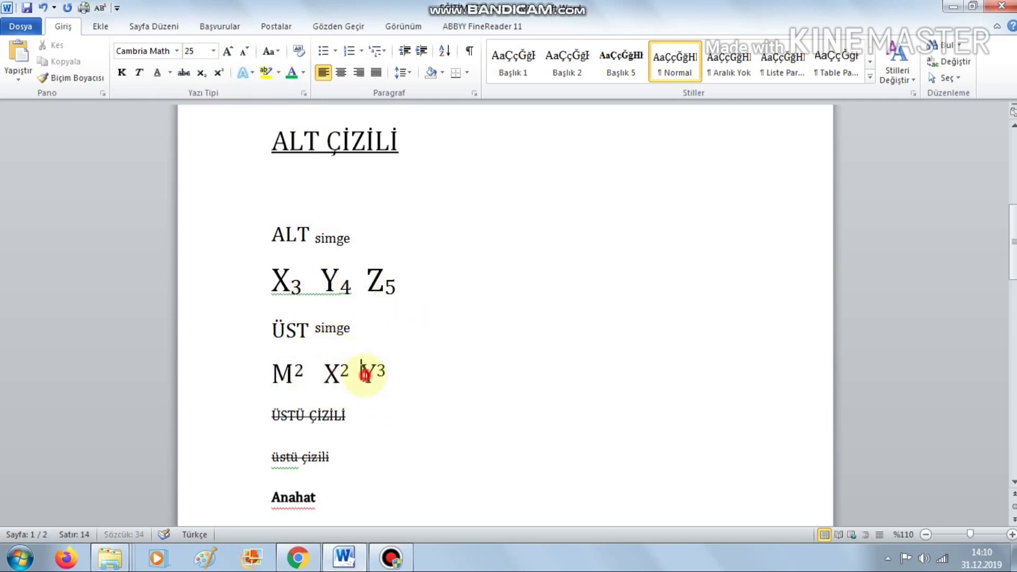
Step: Ignore the spelling flag on X3 Y4 and type extra superscript digits 2155454
right_click(313, 295)
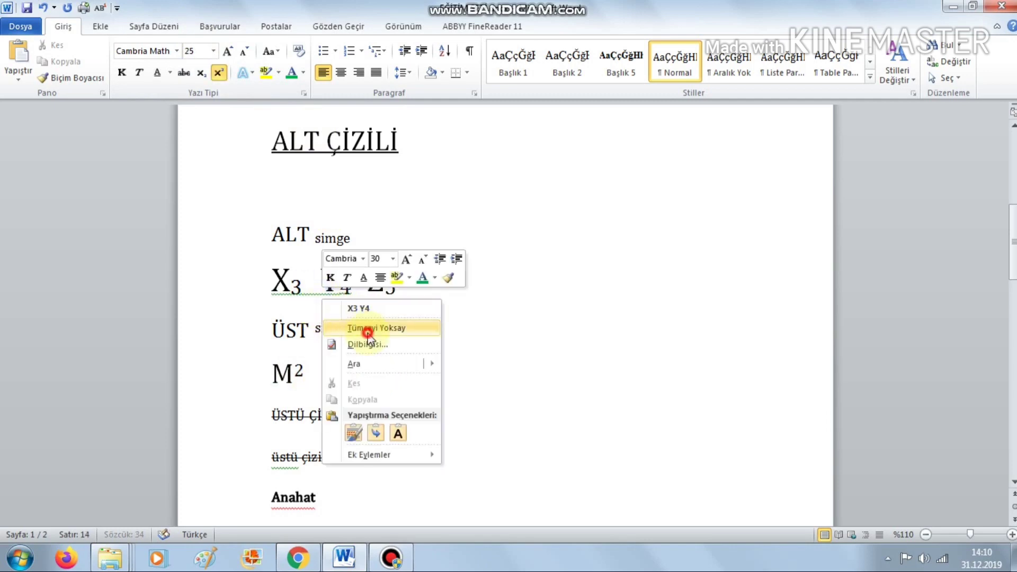
left_click(367, 333)
left_click(301, 295)
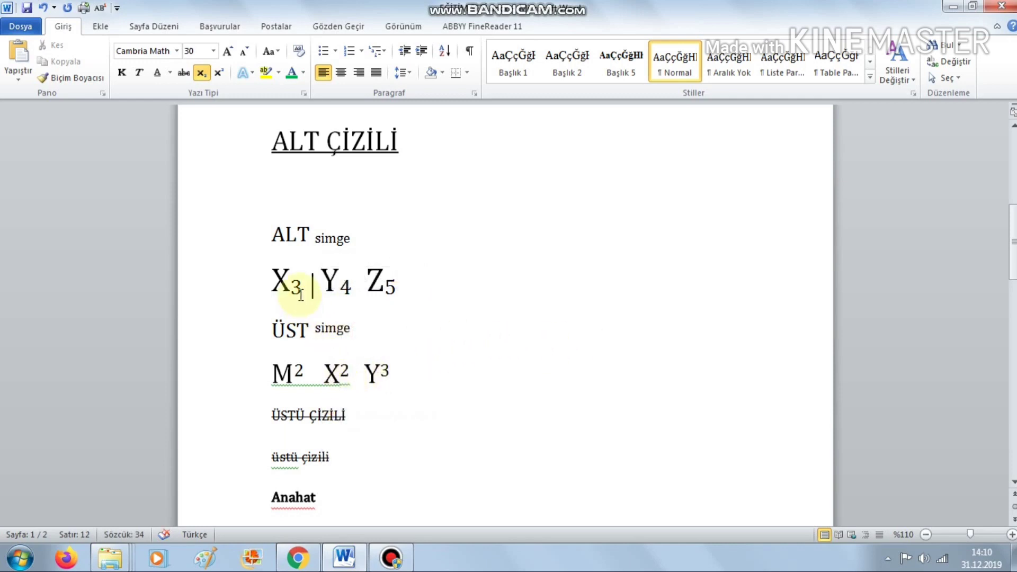
left_click(429, 290)
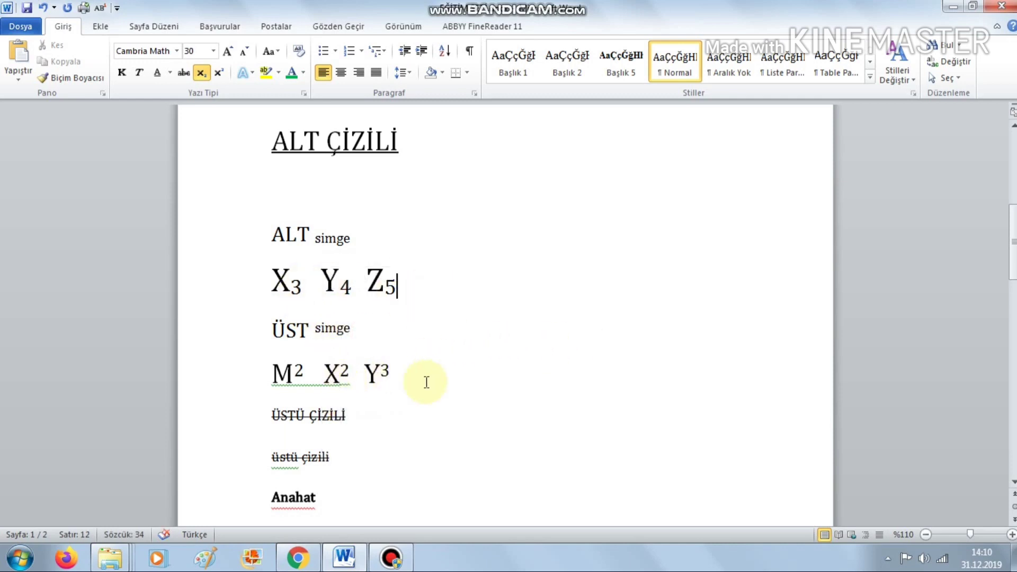
type("2155454....")
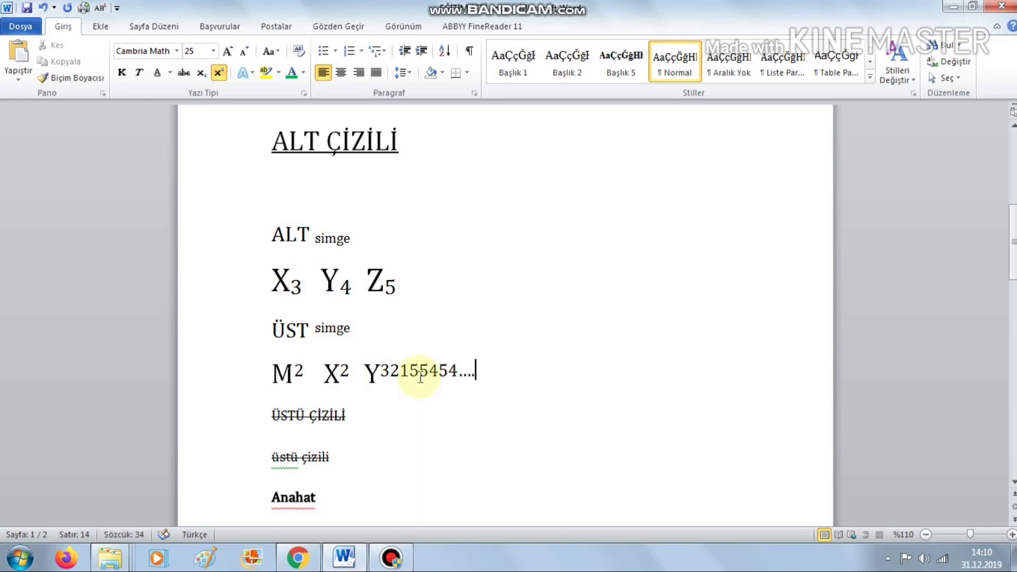
Step: Add an empty paragraph after 'üstü çizili', pushing Anahat to the top of page 2
scroll(420, 377, "down", 3)
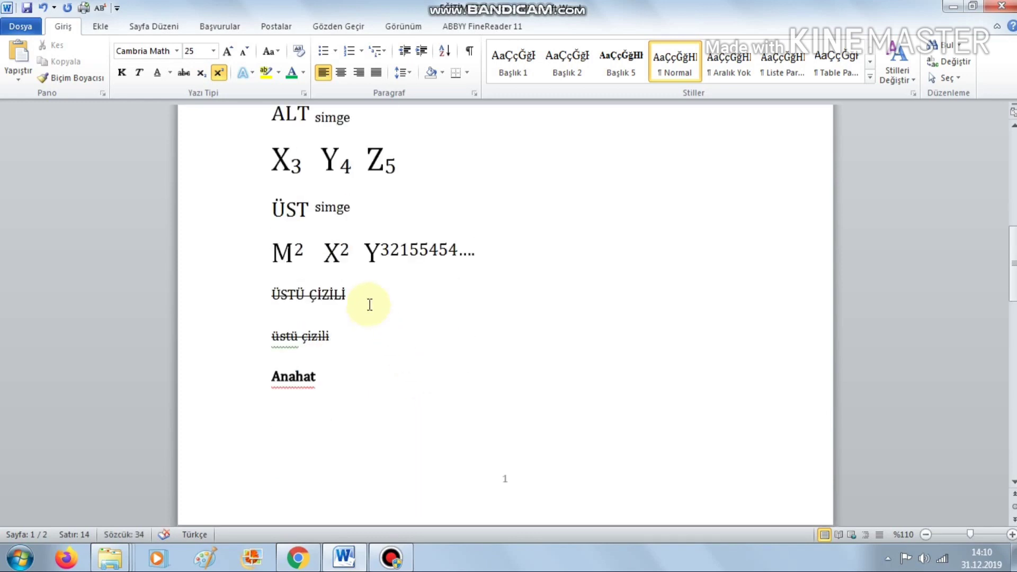
left_click_drag(369, 304, 290, 290)
left_click_drag(339, 347, 271, 339)
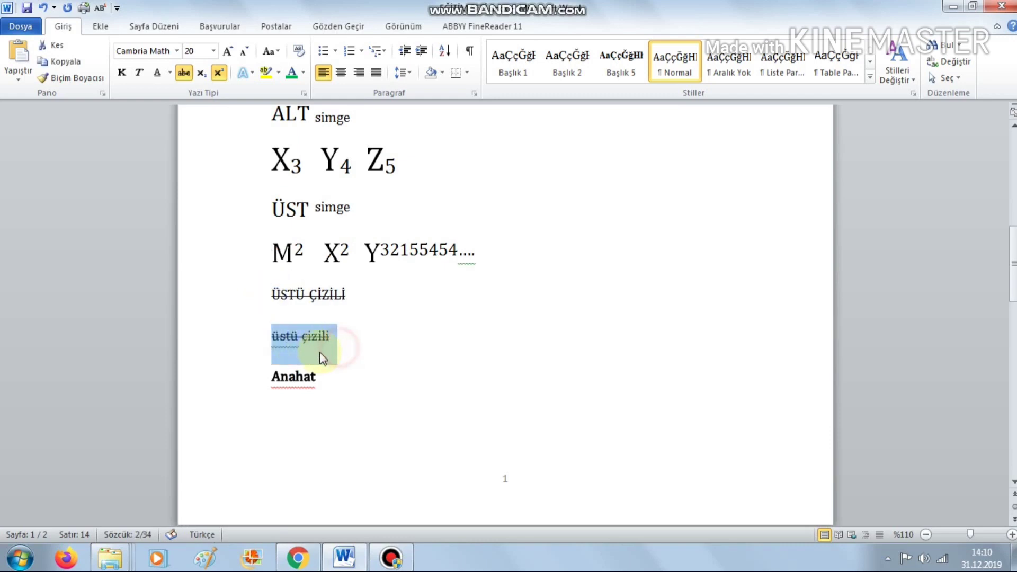
scroll(285, 313, "down", 2)
left_click(368, 262)
key("Return")
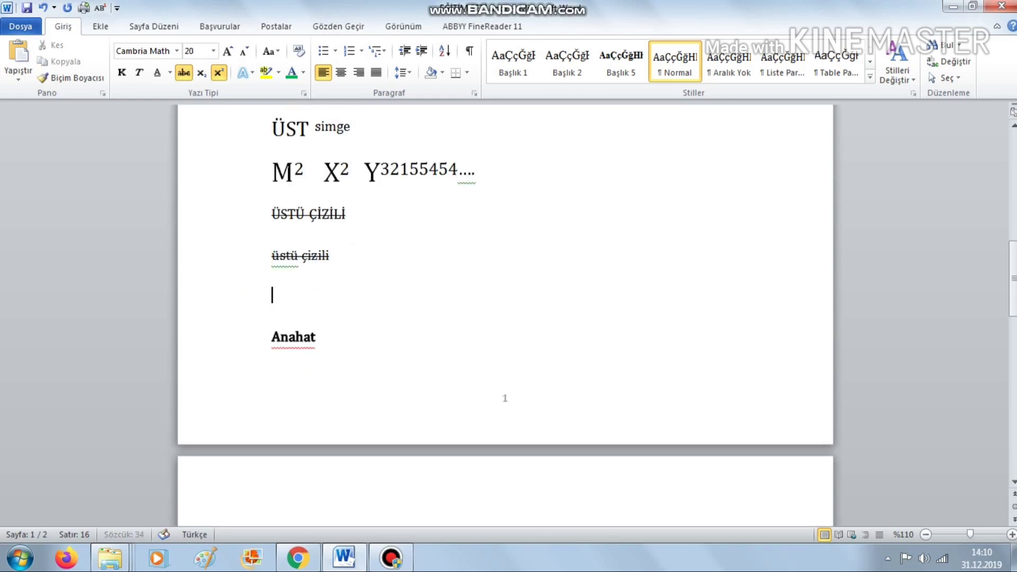
scroll(386, 243, "down", 5)
scroll(356, 341, "down", 2)
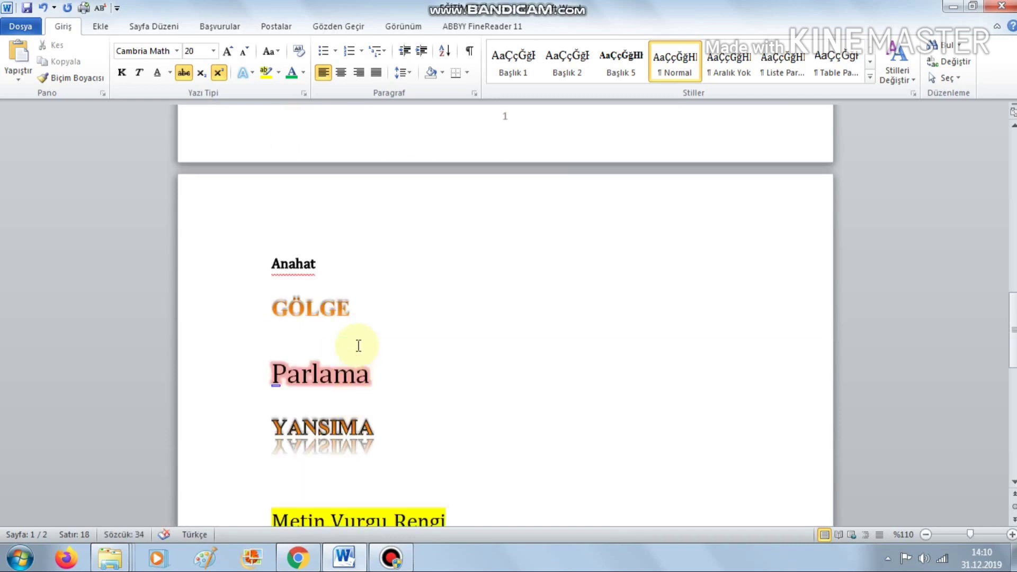
scroll(359, 335, "down", 2)
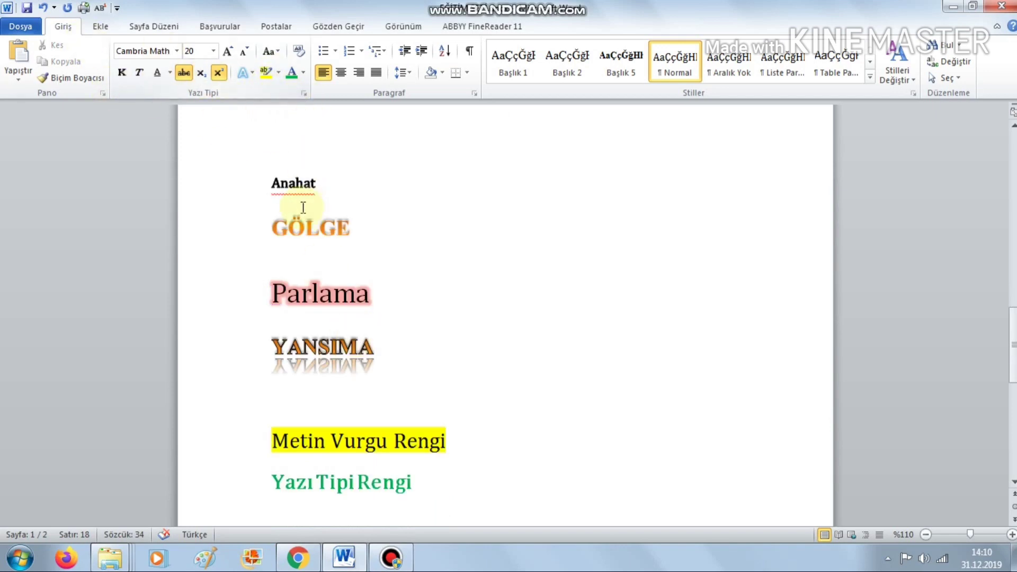
left_click(267, 185)
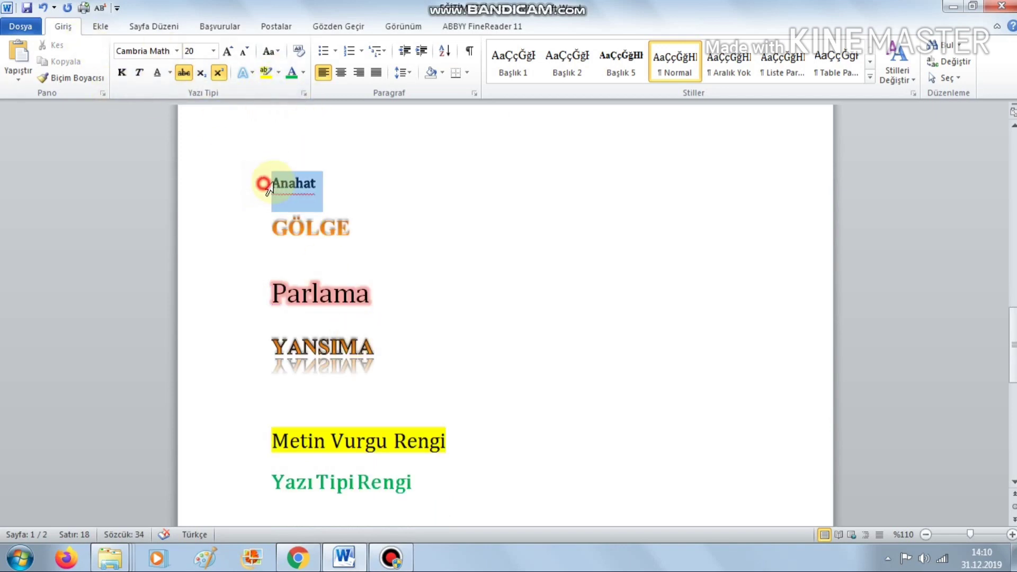
Step: Give Anahat an Automatic-colour text outline
left_click(253, 77)
mouse_move(274, 259)
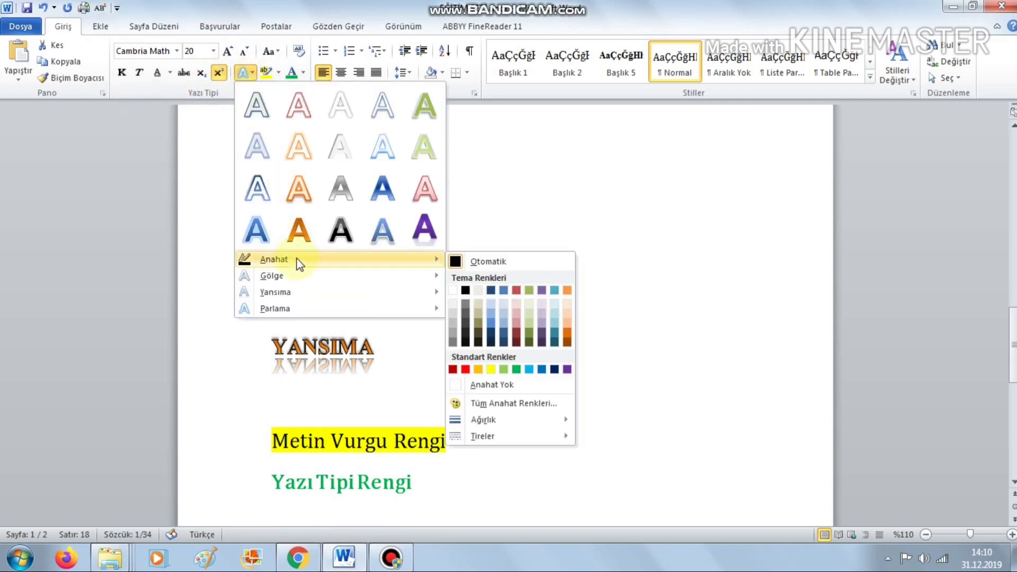
left_click(492, 262)
scroll(371, 238, "up", 1)
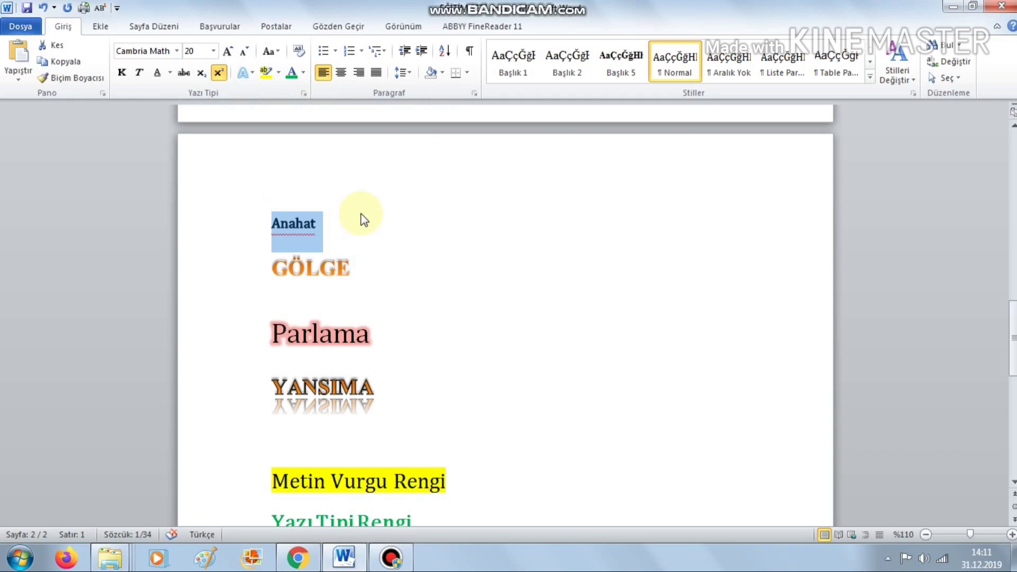
Step: Apply a Text Effects shadow preset to the word GÖLGE
left_click_drag(386, 288, 272, 271)
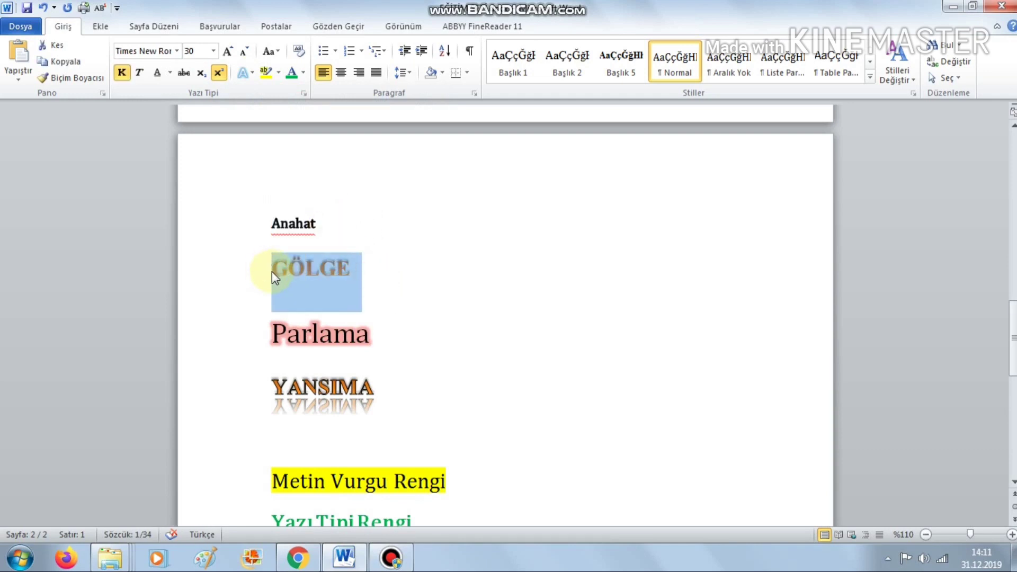
left_click(443, 318)
left_click_drag(403, 297, 272, 278)
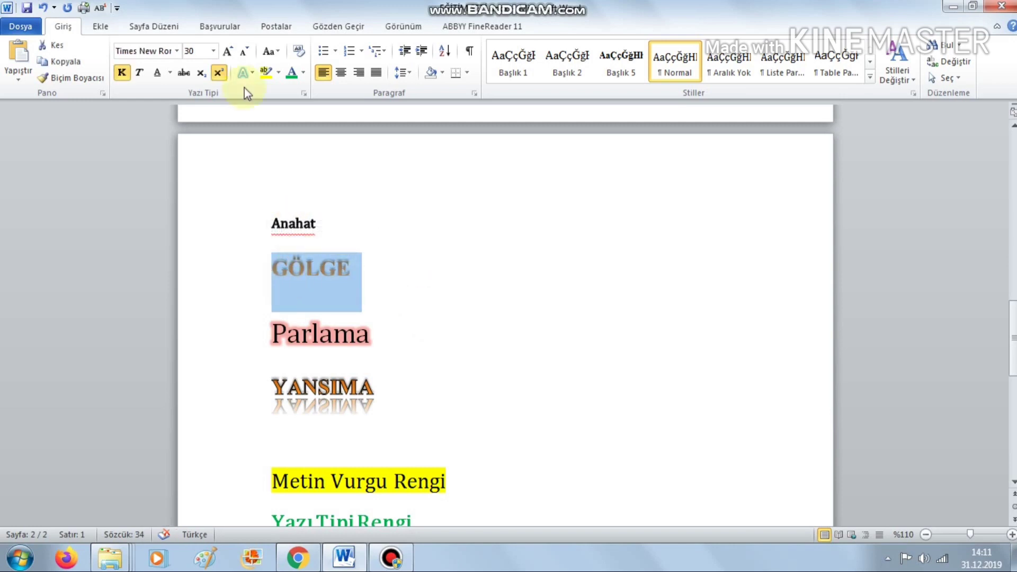
left_click(252, 77)
left_click(359, 258)
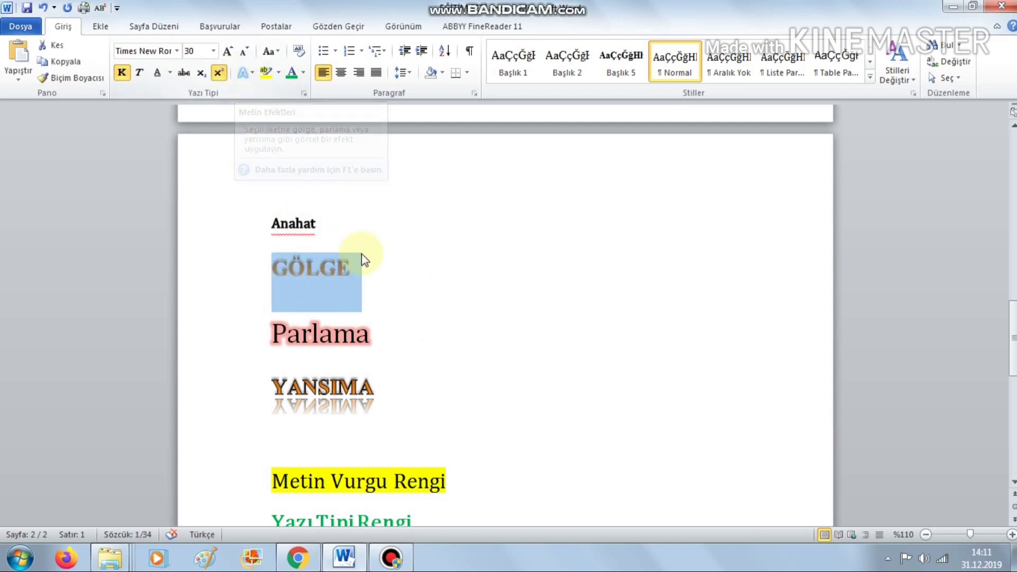
left_click(219, 72)
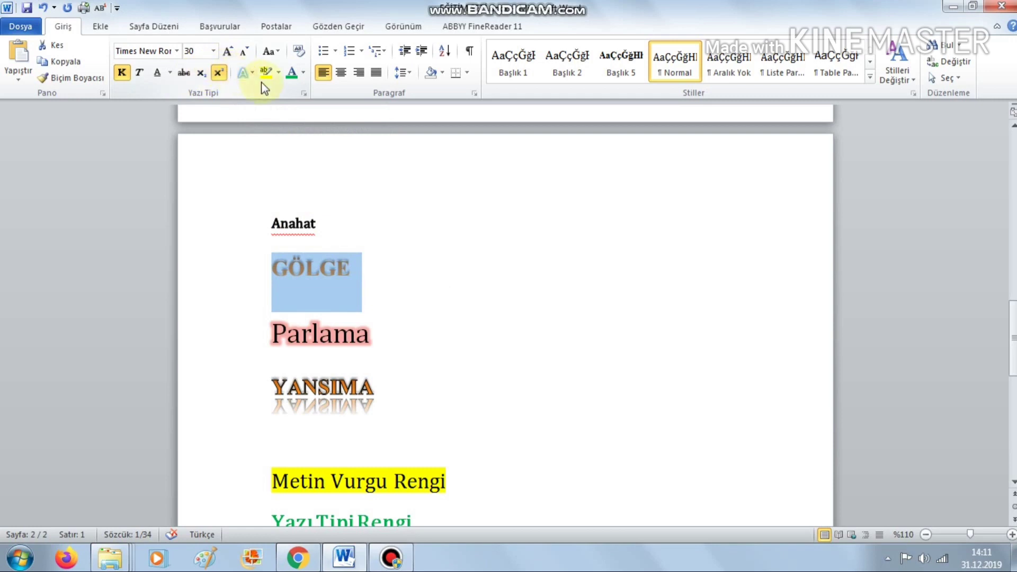
left_click(252, 74)
mouse_move(271, 275)
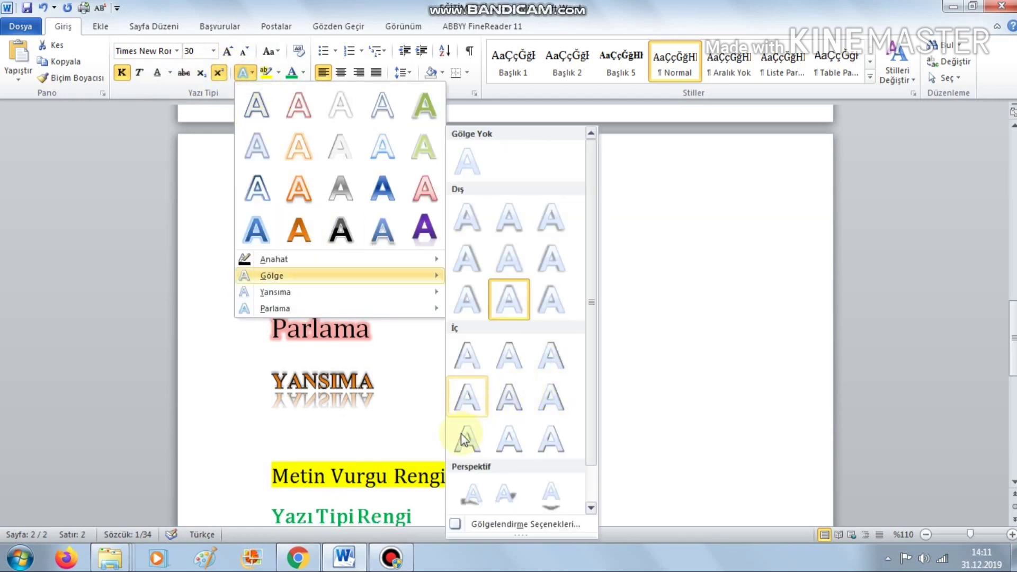
scroll(471, 451, "down", 1)
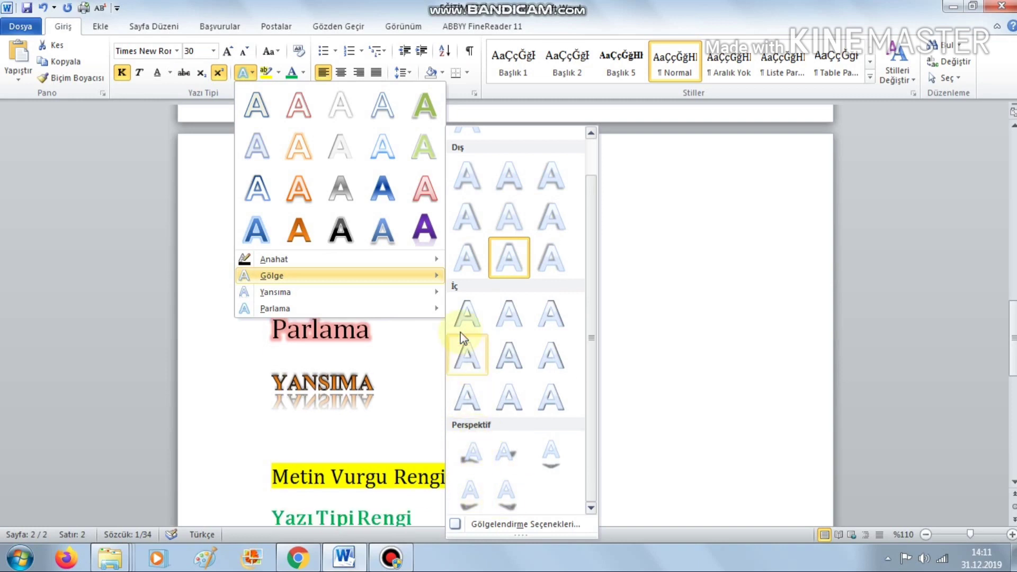
left_click(465, 255)
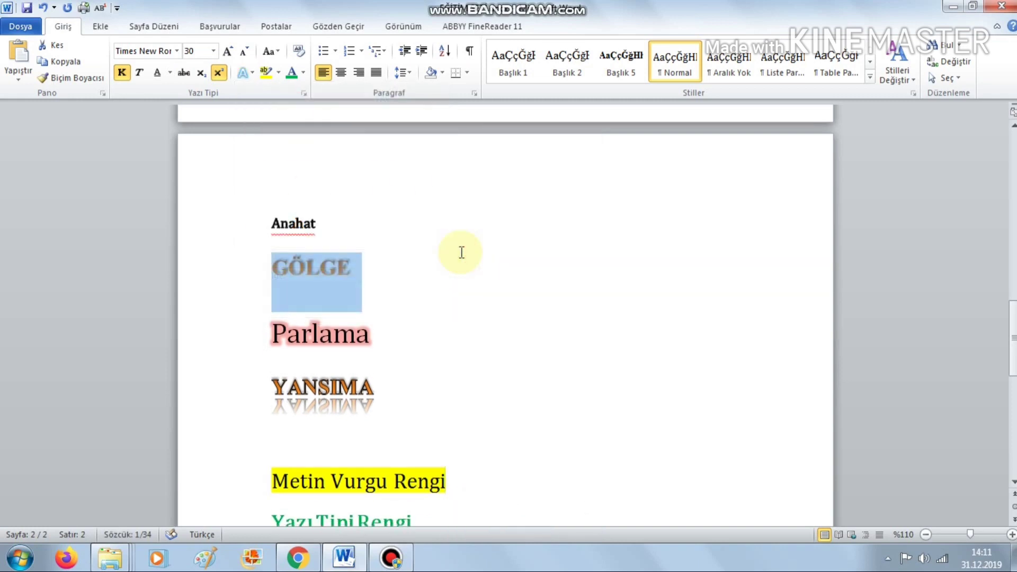
left_click_drag(366, 272, 289, 272)
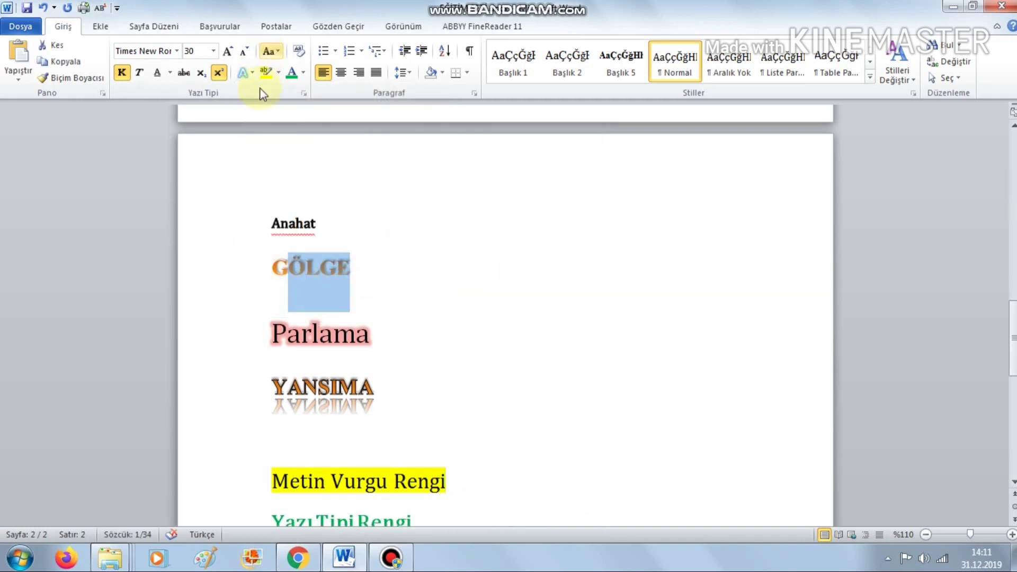
left_click(429, 363)
Step: Give Anahat an outer shadow and enlarge it to 50 points
left_click_drag(339, 217, 257, 211)
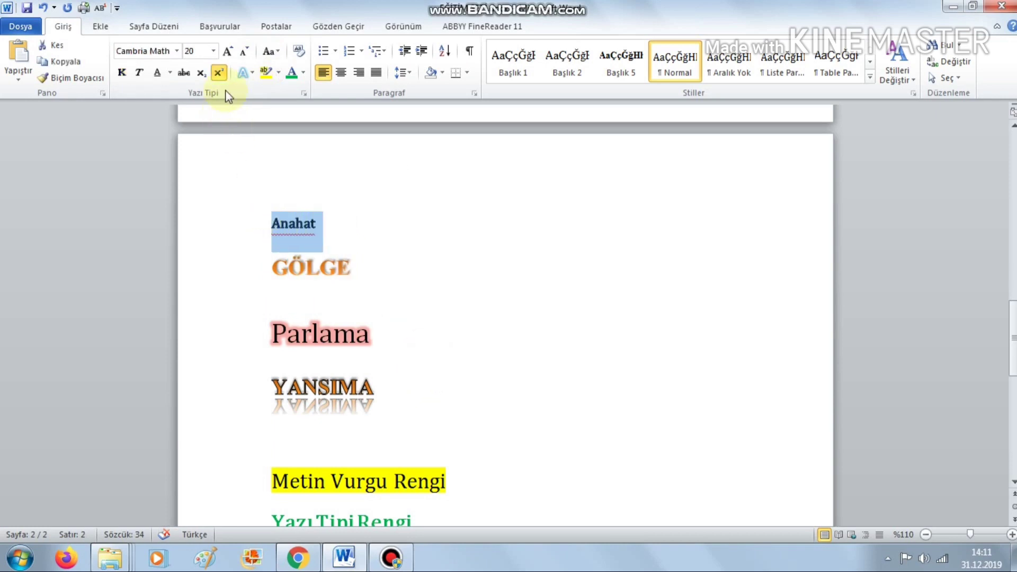
left_click(253, 72)
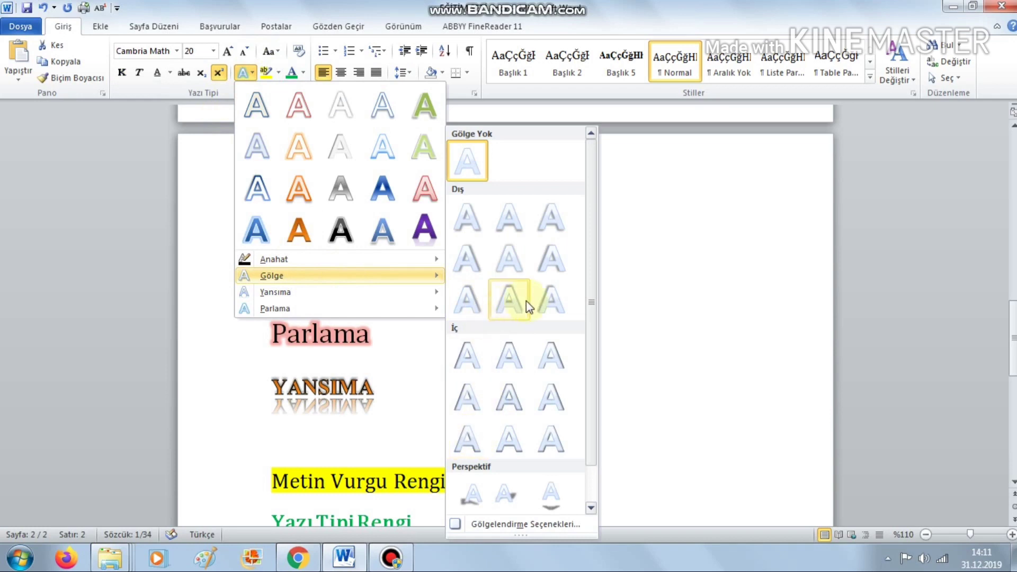
left_click(466, 299)
left_click_drag(331, 220, 228, 212)
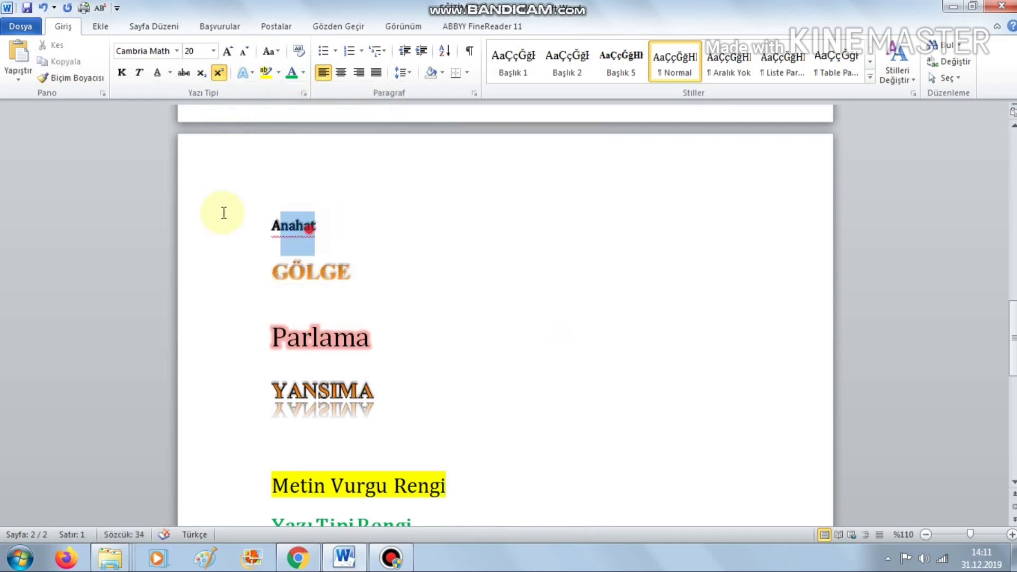
left_click(192, 52)
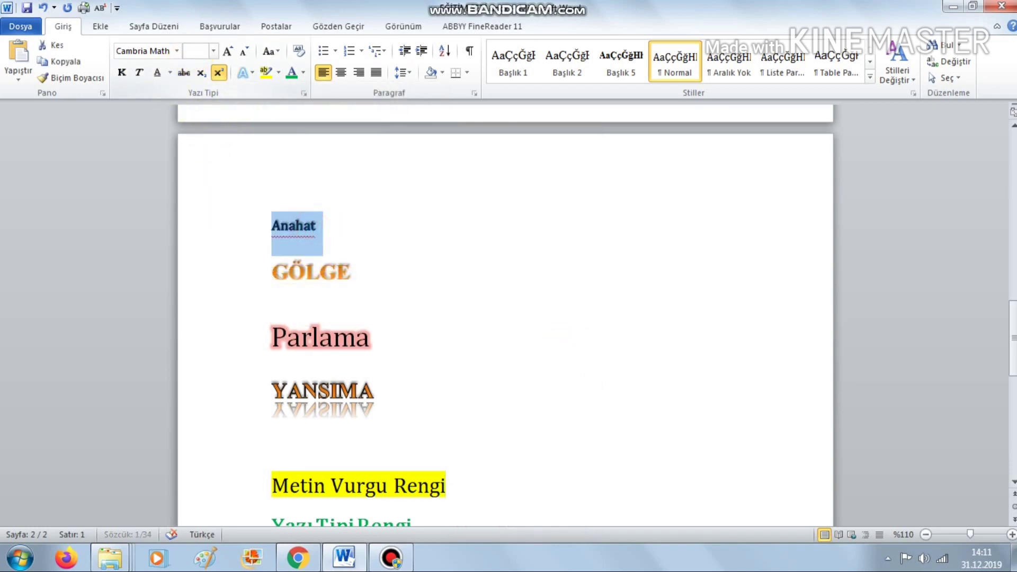
type("50")
key("Return")
Step: Replace Anahat's shadow with a Perspective shadow preset
left_click_drag(394, 235, 159, 208)
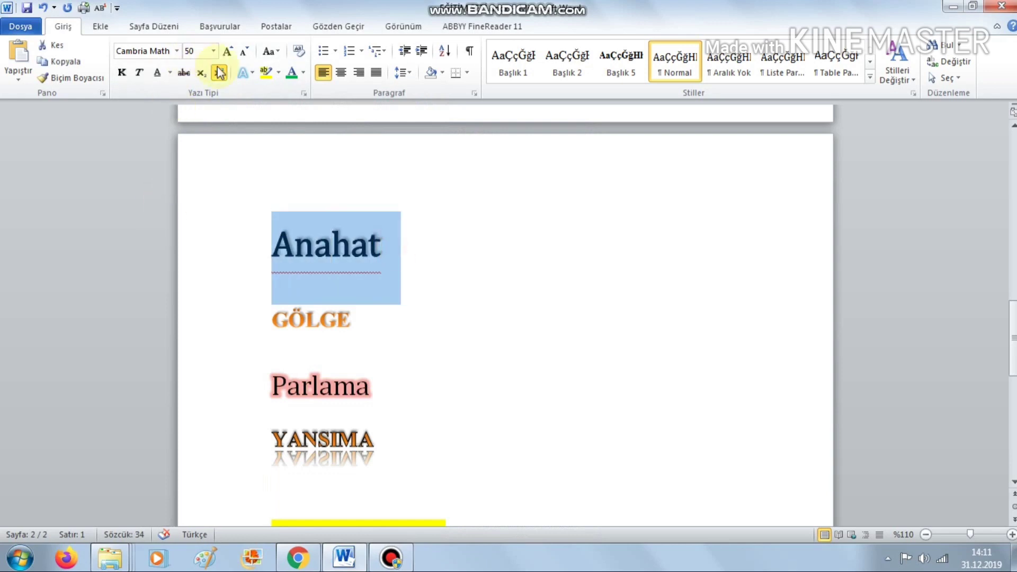
left_click(243, 73)
mouse_move(271, 275)
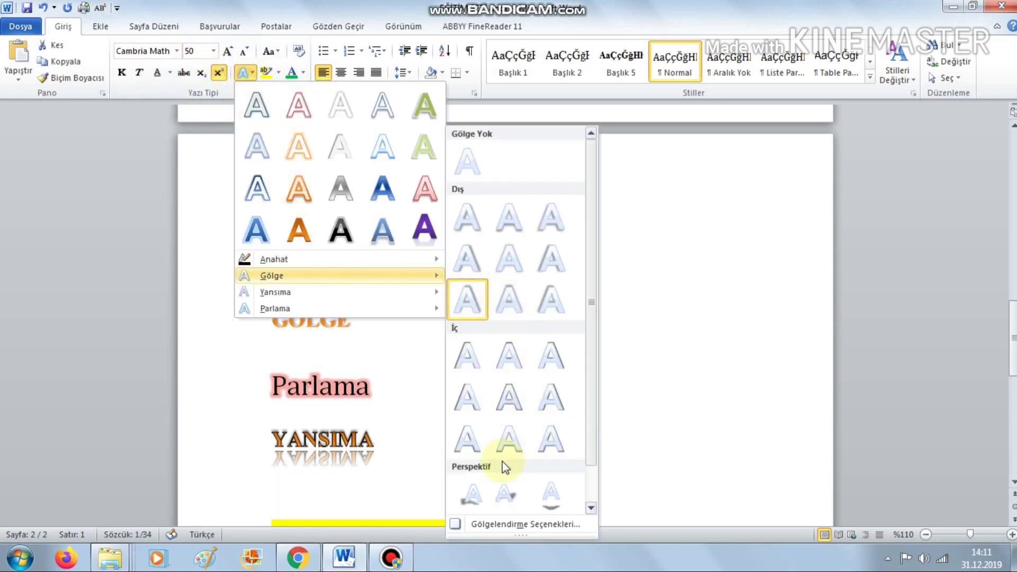
left_click(501, 492)
left_click(408, 330)
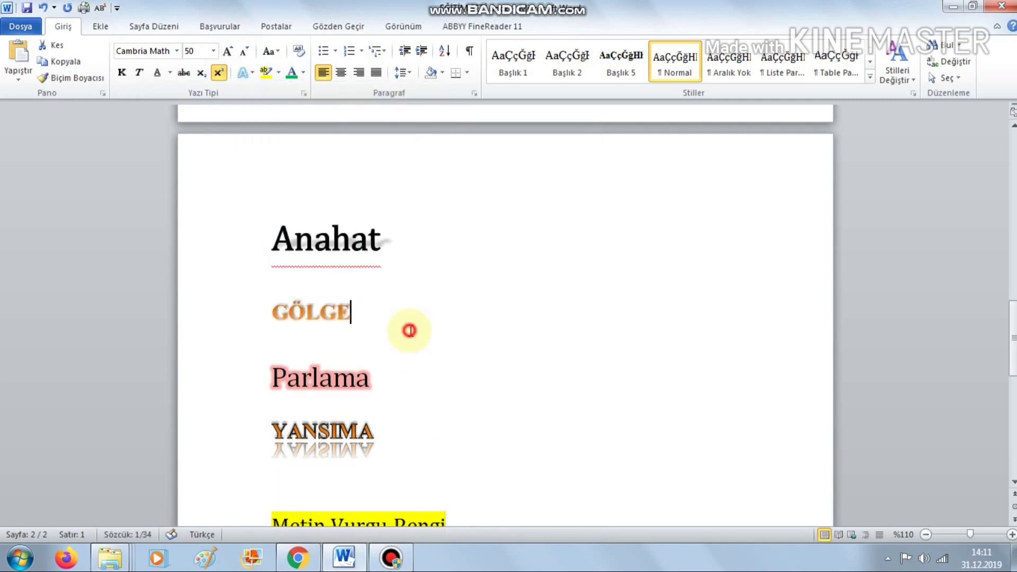
Step: Give the word Anahat a cyan glow
scroll(407, 360, "down", 1)
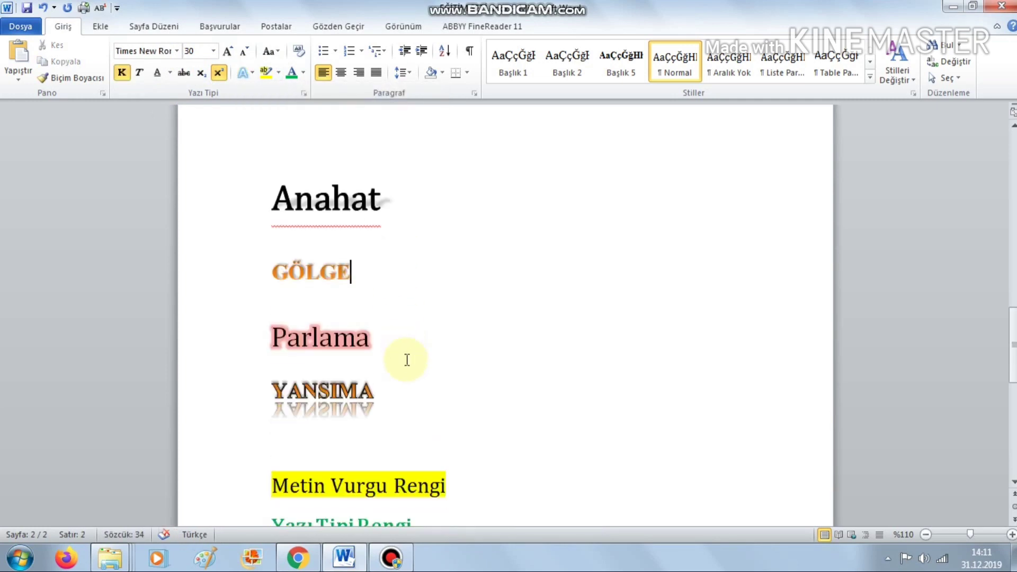
left_click_drag(386, 346, 260, 334)
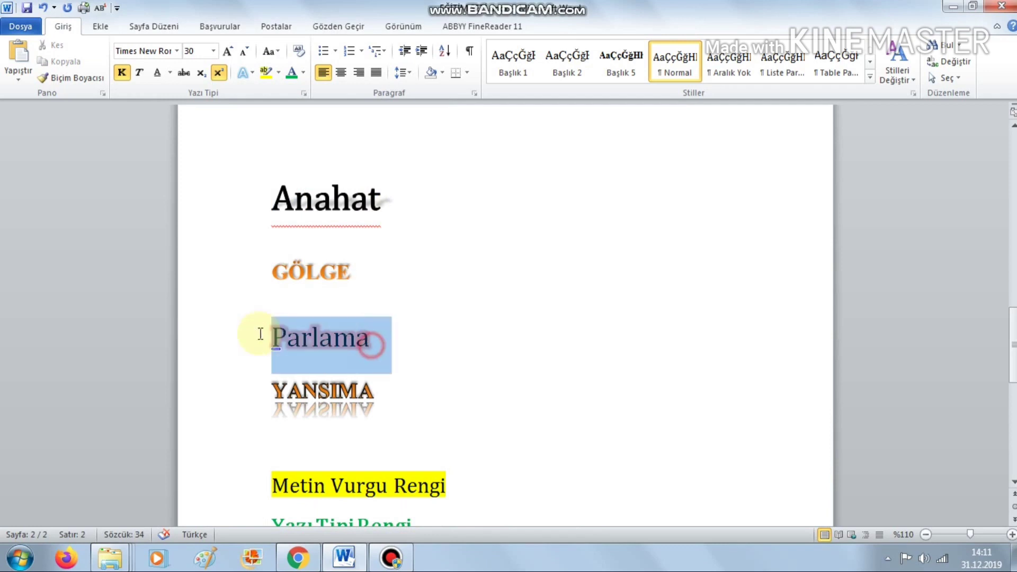
left_click(472, 342)
left_click_drag(388, 200, 269, 200)
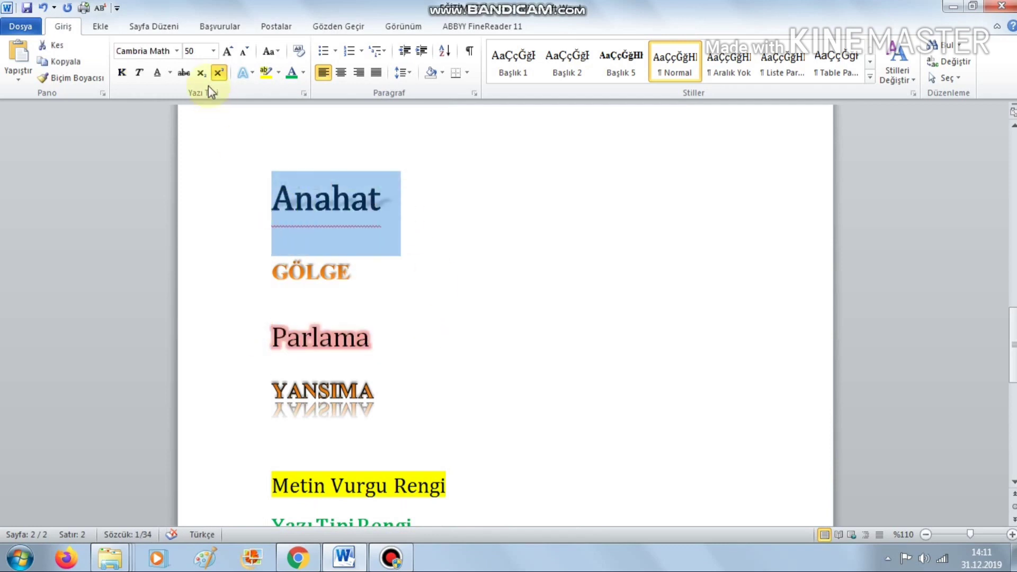
left_click(248, 75)
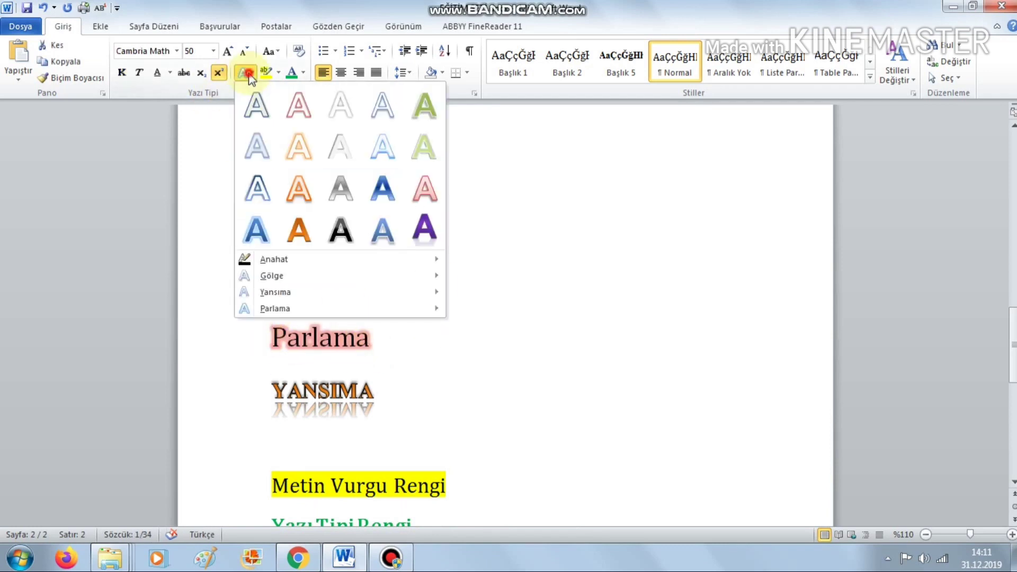
mouse_move(274, 308)
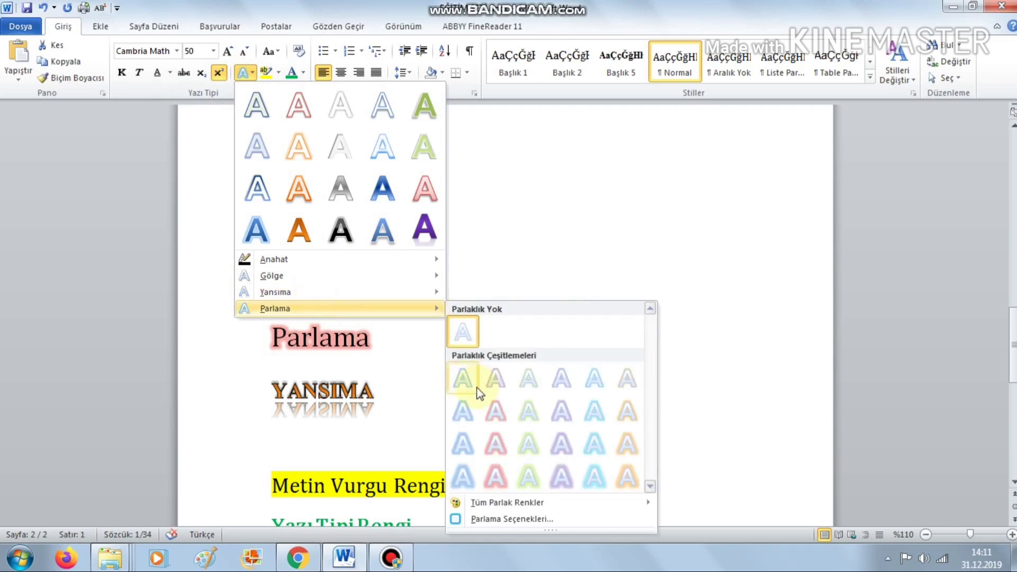
left_click(594, 477)
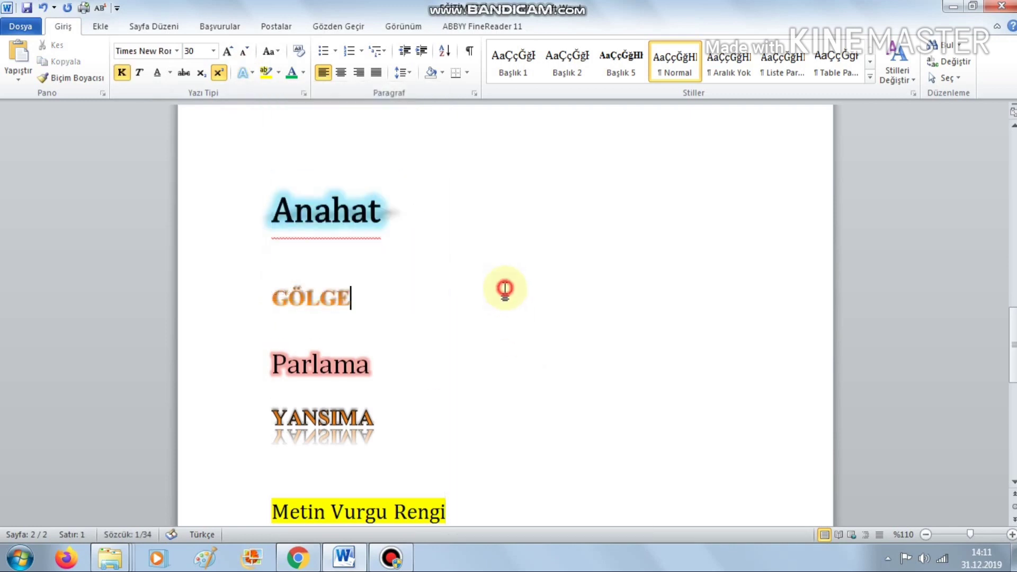
left_click(405, 225)
Step: Set Anahat's shadow to No Shadow
left_click_drag(405, 225, 267, 212)
left_click(278, 73)
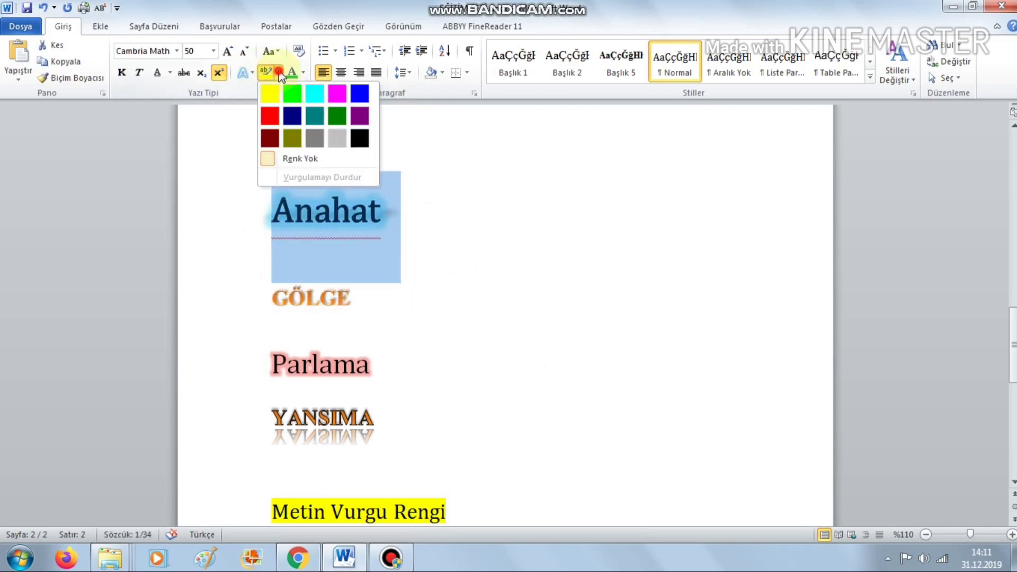
left_click(244, 73)
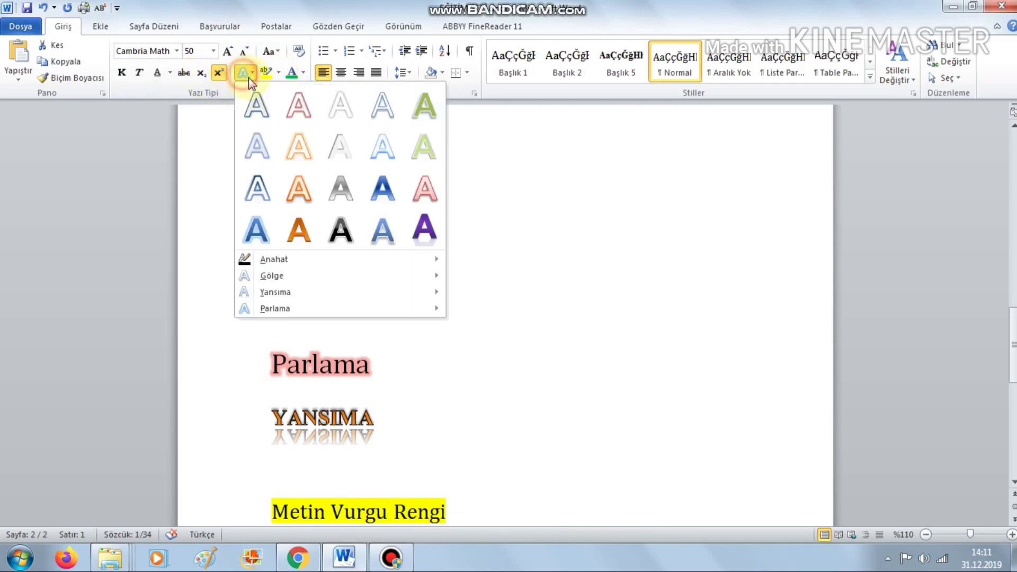
mouse_move(271, 275)
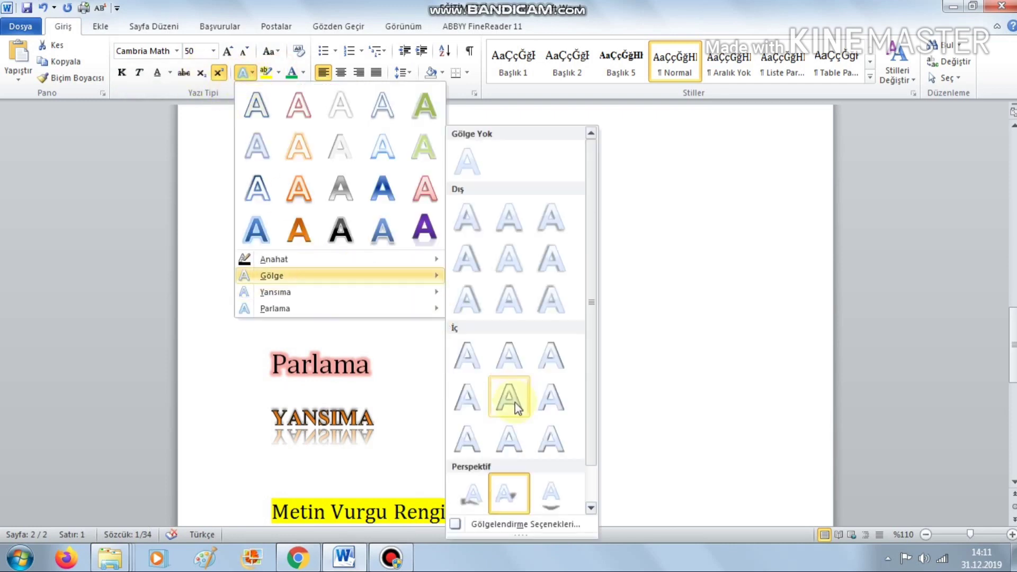
left_click(459, 163)
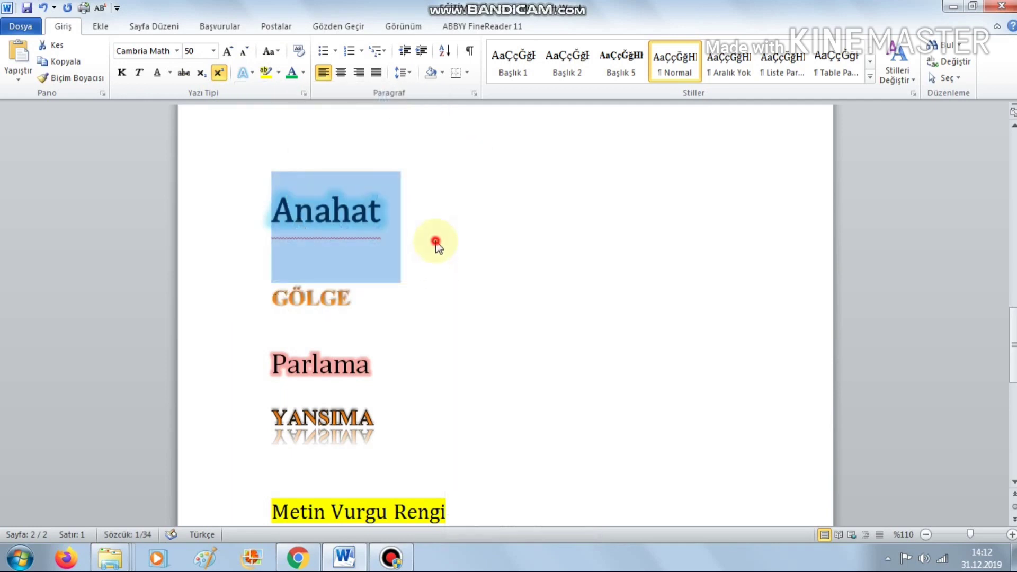
left_click(438, 228)
Step: Change Anahat's glow to a red variant
left_click_drag(437, 228, 268, 221)
left_click(268, 220)
left_click_drag(422, 216, 243, 212)
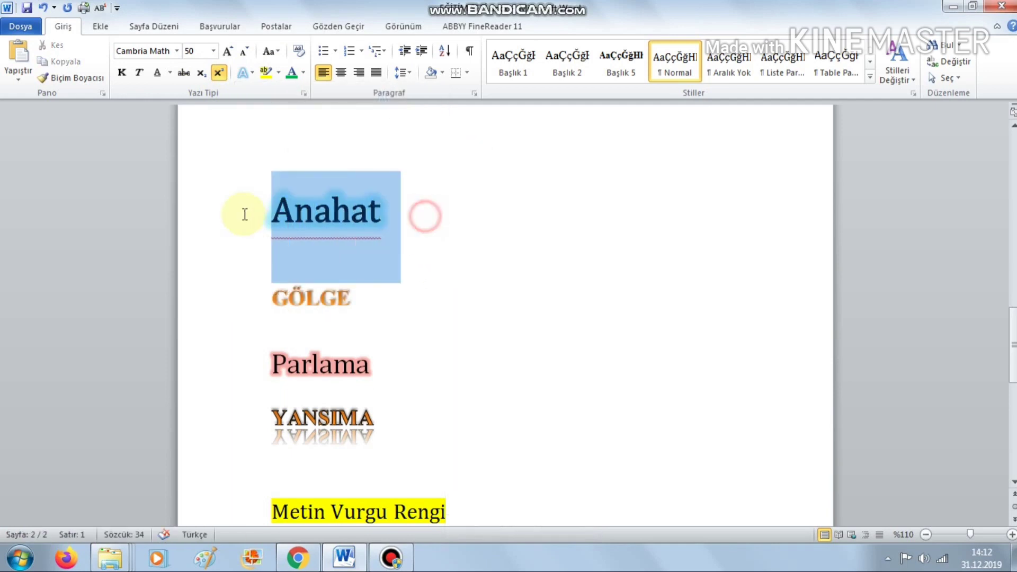
left_click(244, 73)
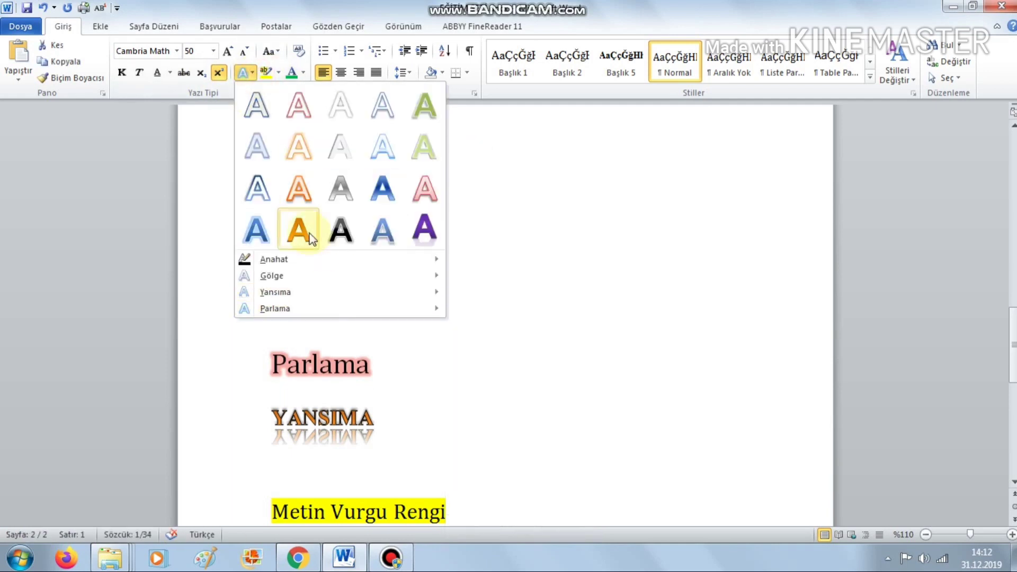
mouse_move(311, 308)
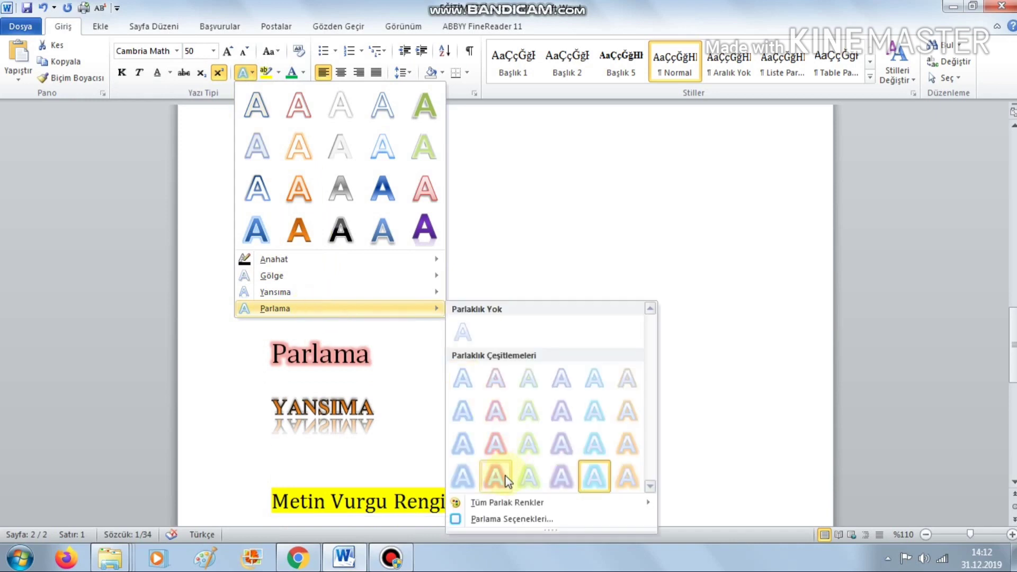
left_click(499, 476)
left_click(433, 237)
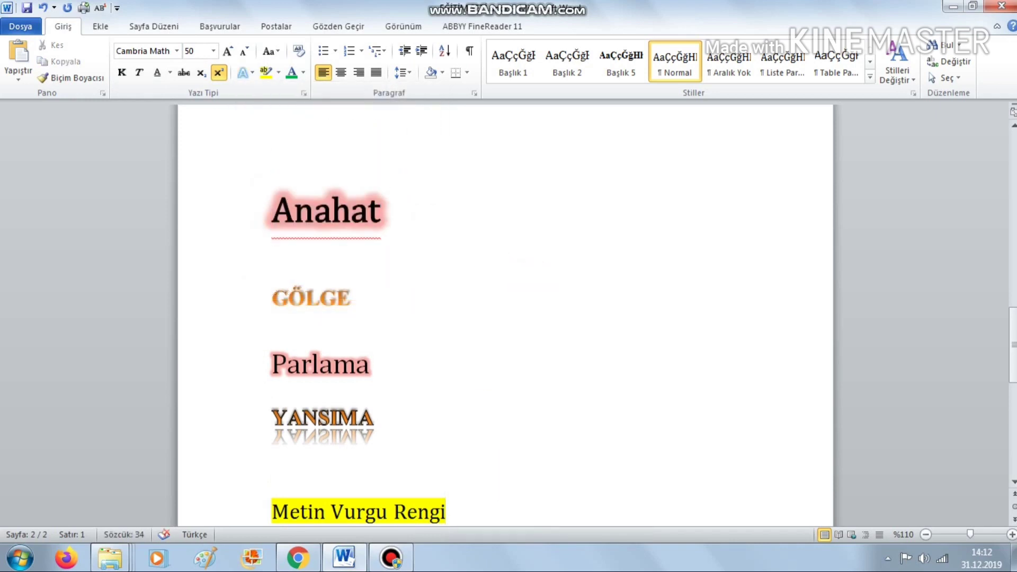
Step: Type 'genç bakış ABONE OL' after Anahat, putting it on its own line
type("genç ba")
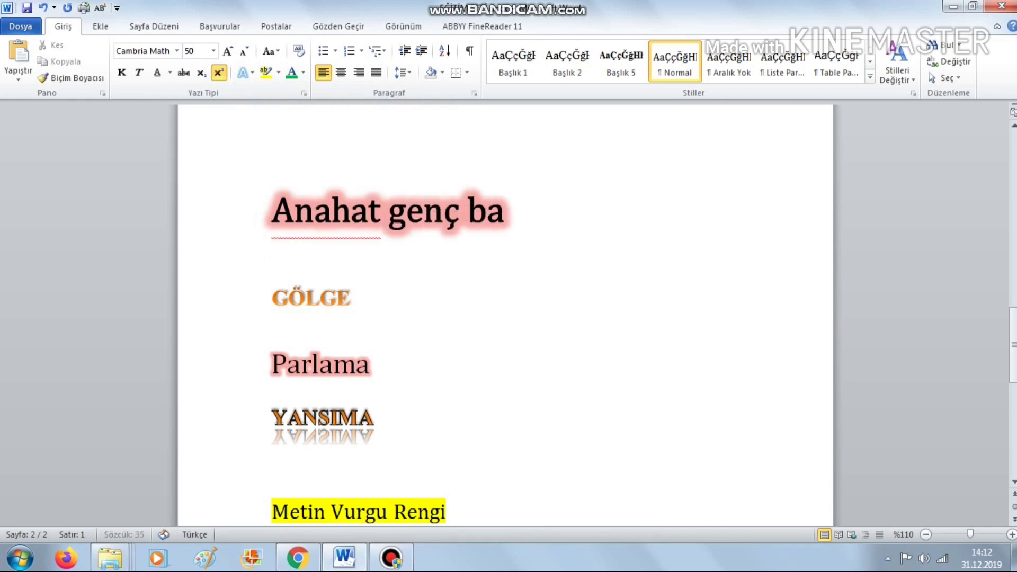
type("kışAB")
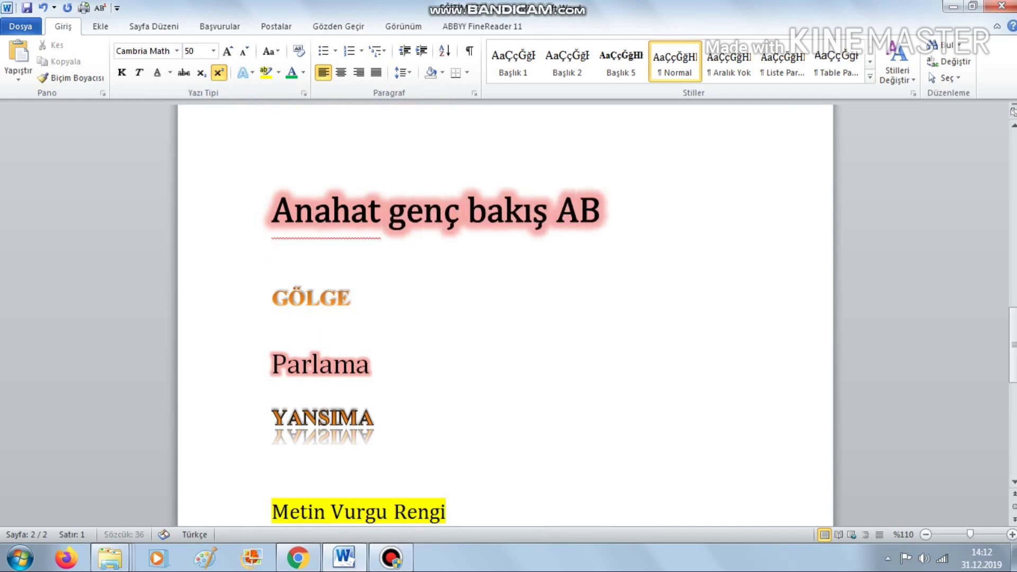
type("INE")
type("O")
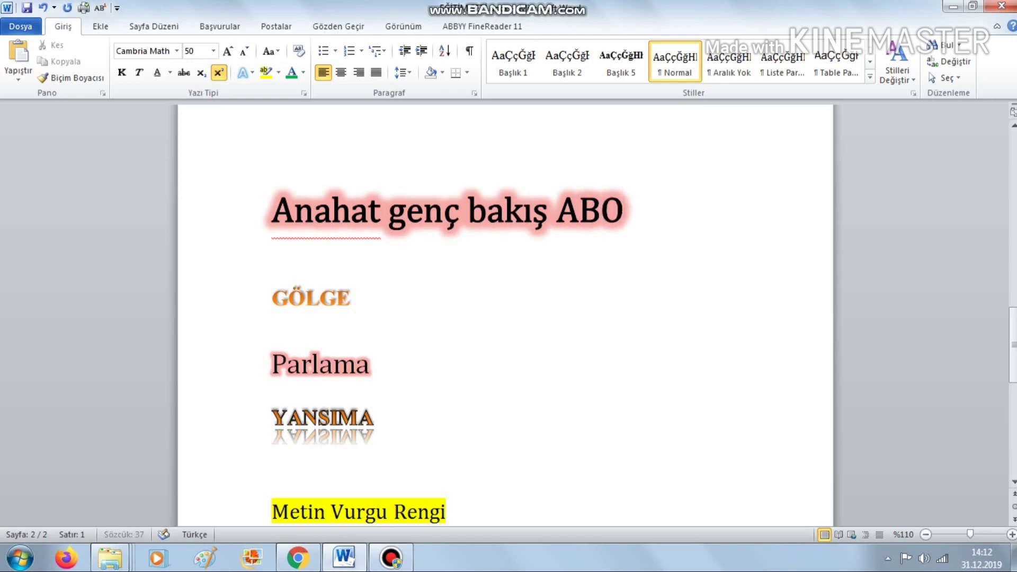
type("NE OPL")
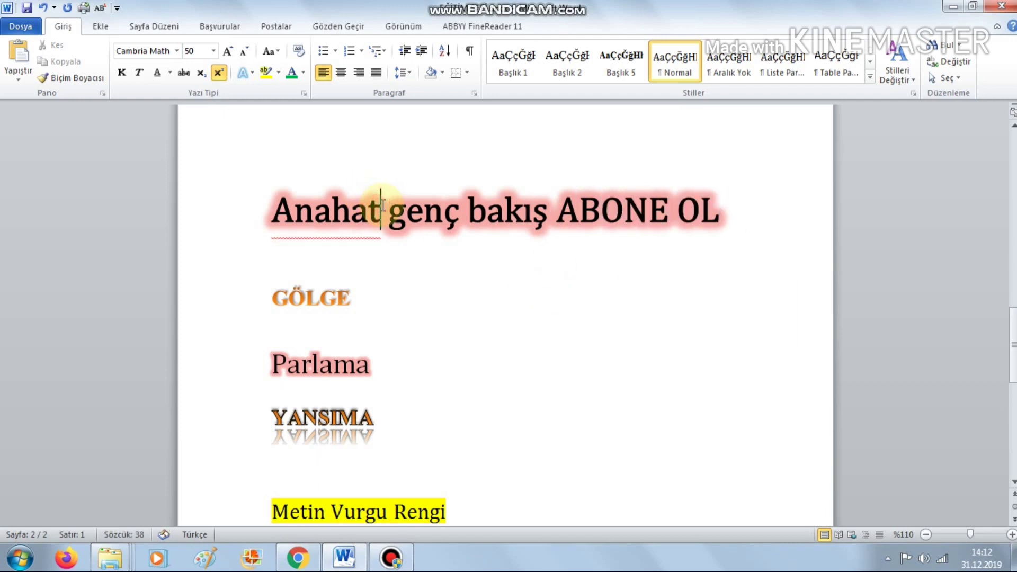
key("Return")
scroll(471, 314, "down", 3)
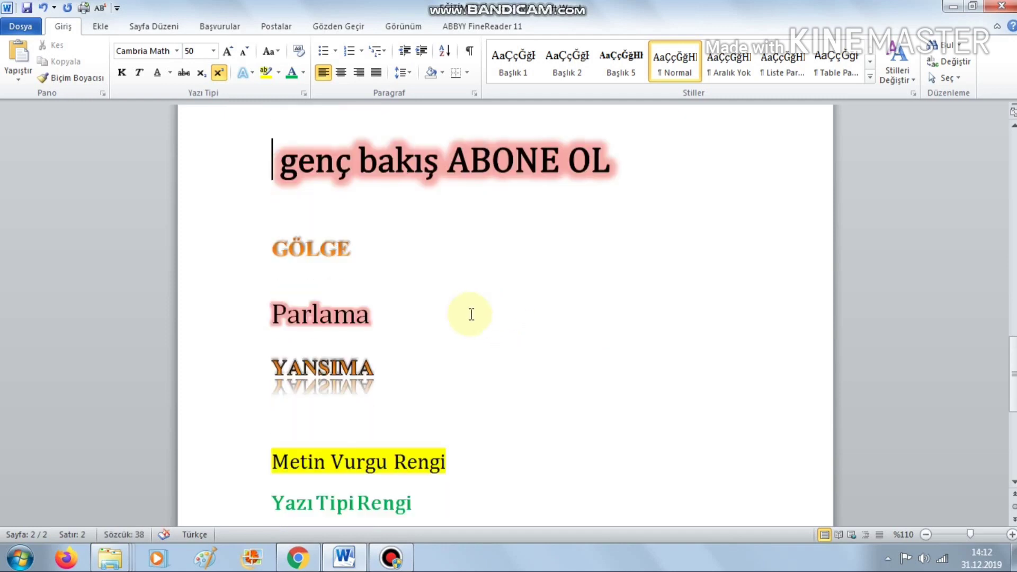
scroll(472, 314, "down", 2)
Step: Remove any shadow from the word Parlama
left_click_drag(415, 288, 270, 288)
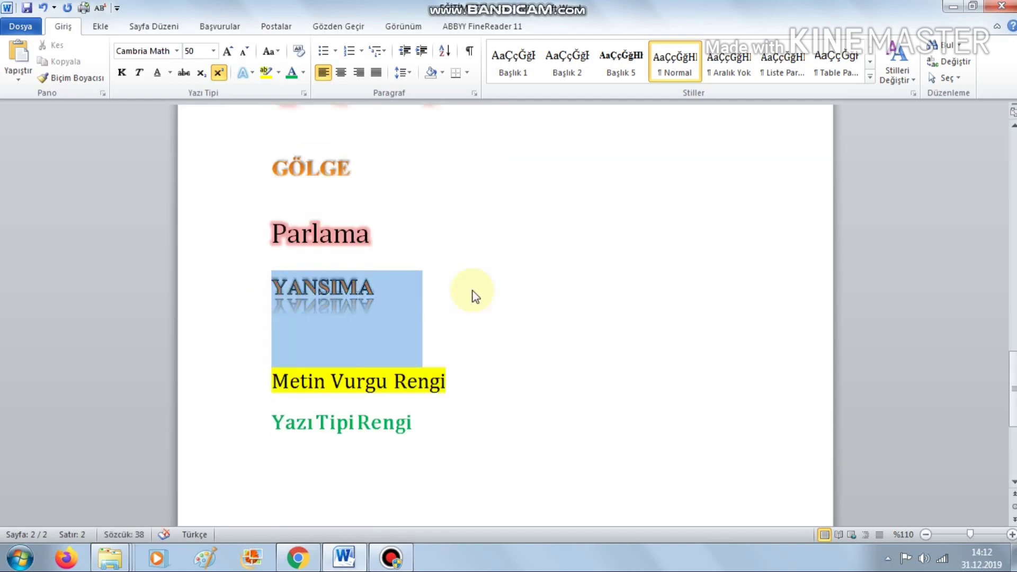
left_click(536, 281)
left_click_drag(357, 234, 254, 247)
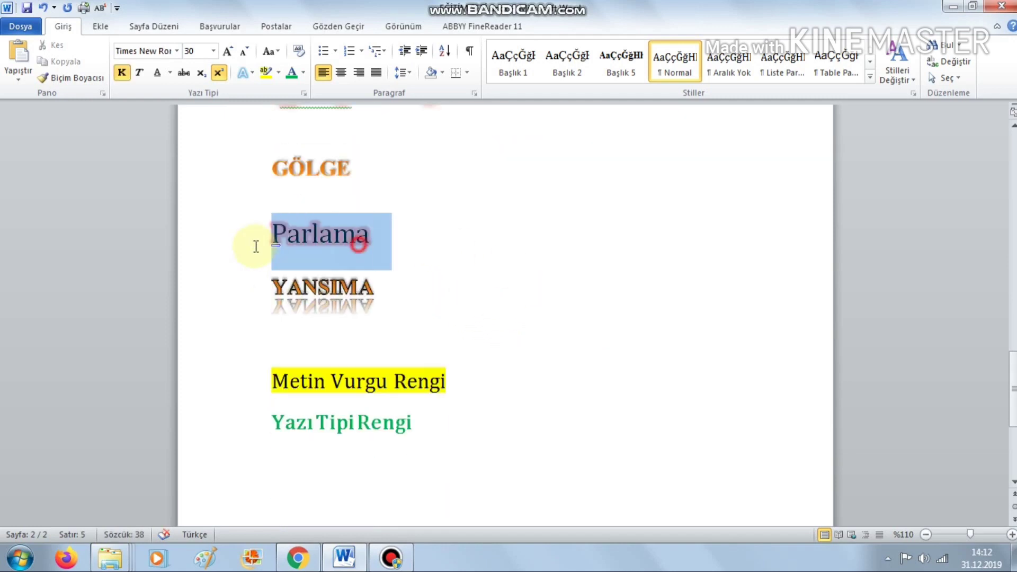
left_click(278, 73)
left_click(249, 74)
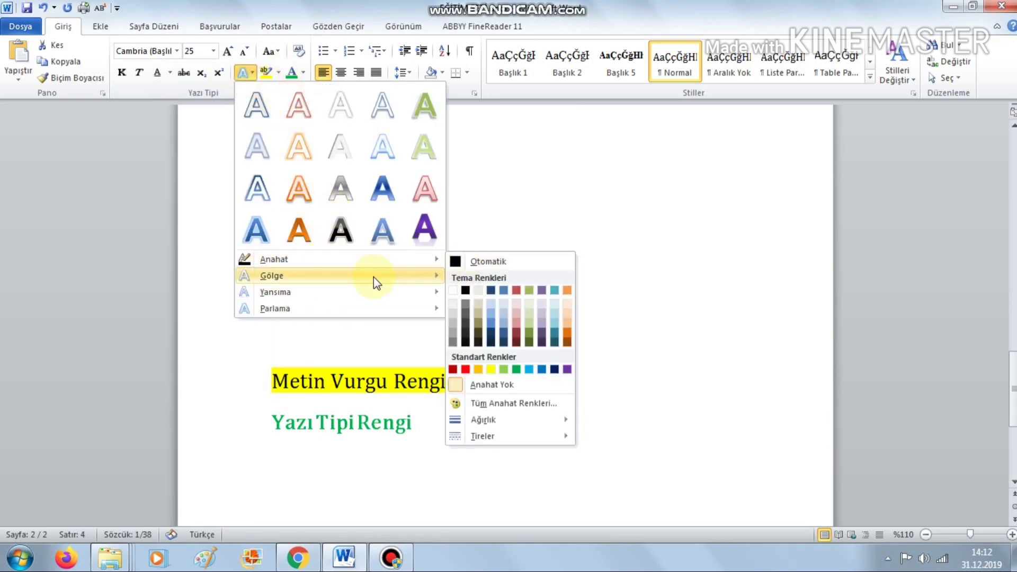
mouse_move(272, 276)
left_click(459, 150)
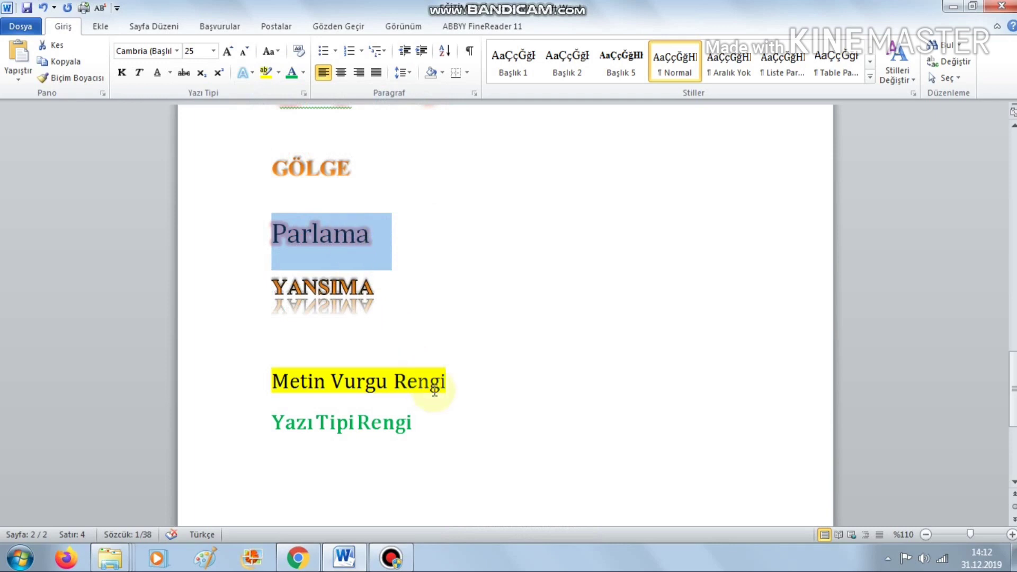
Step: Make Parlama bold, then select the Yazı Tipi Rengi line
left_click(434, 392)
double_click(377, 241)
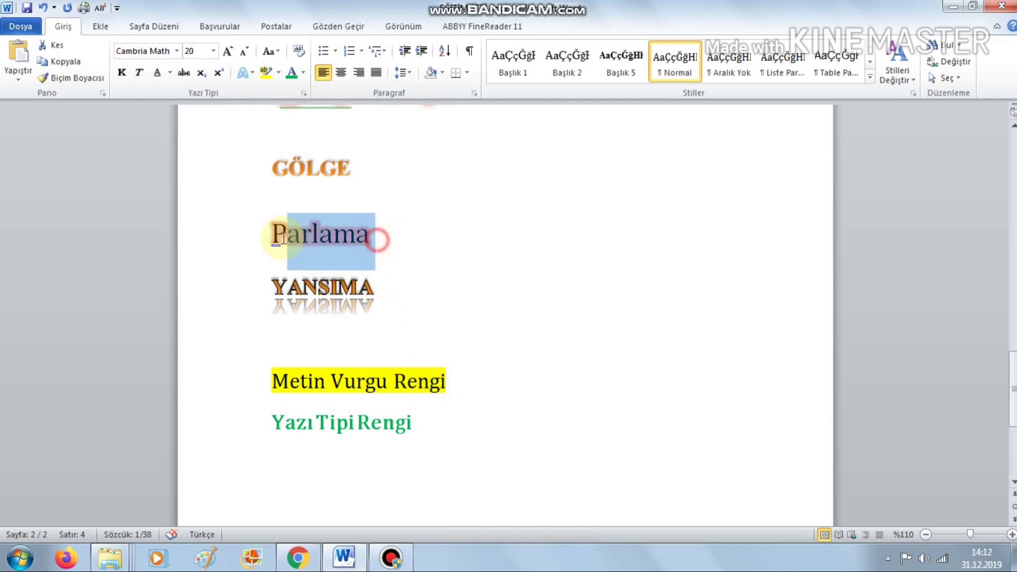
left_click(123, 73)
left_click(528, 281)
scroll(530, 284, "up", 3)
scroll(529, 284, "down", 3)
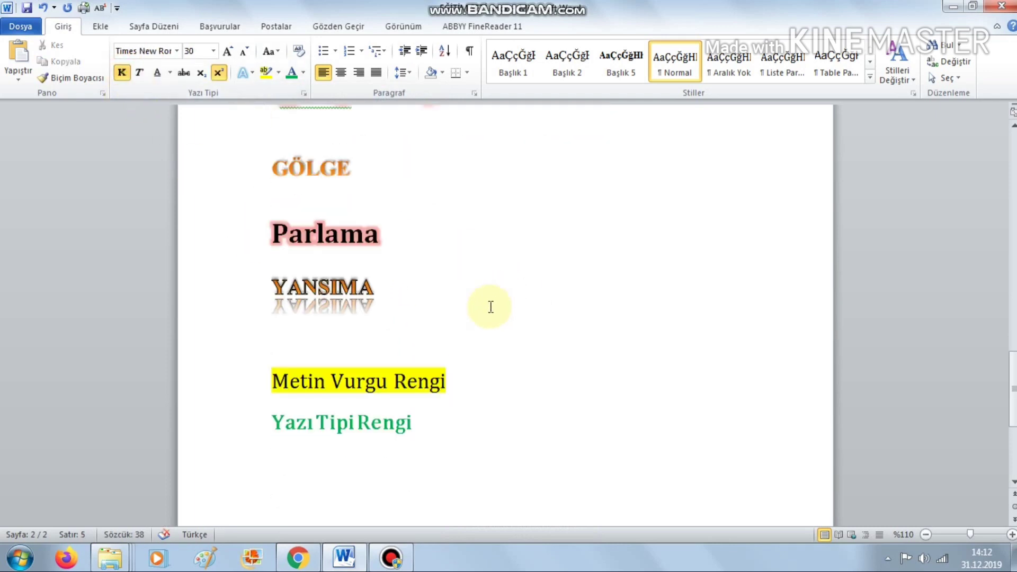
left_click_drag(448, 420, 271, 422)
key("ctrl+c")
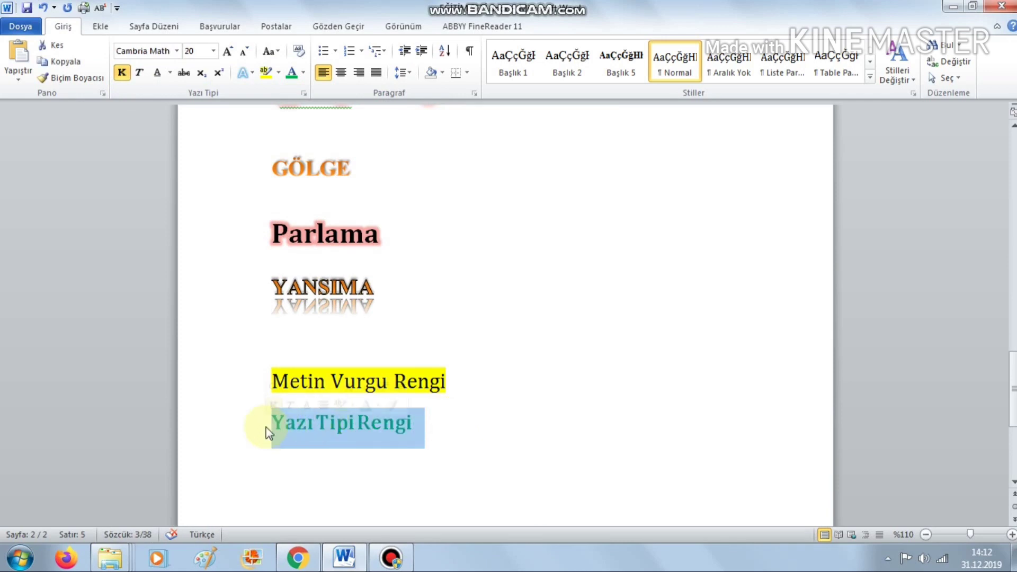
left_click(319, 168)
Step: Paste a copy of Yazı Tipi Rengi below GÖLGE and give it a reflection
left_click(376, 171)
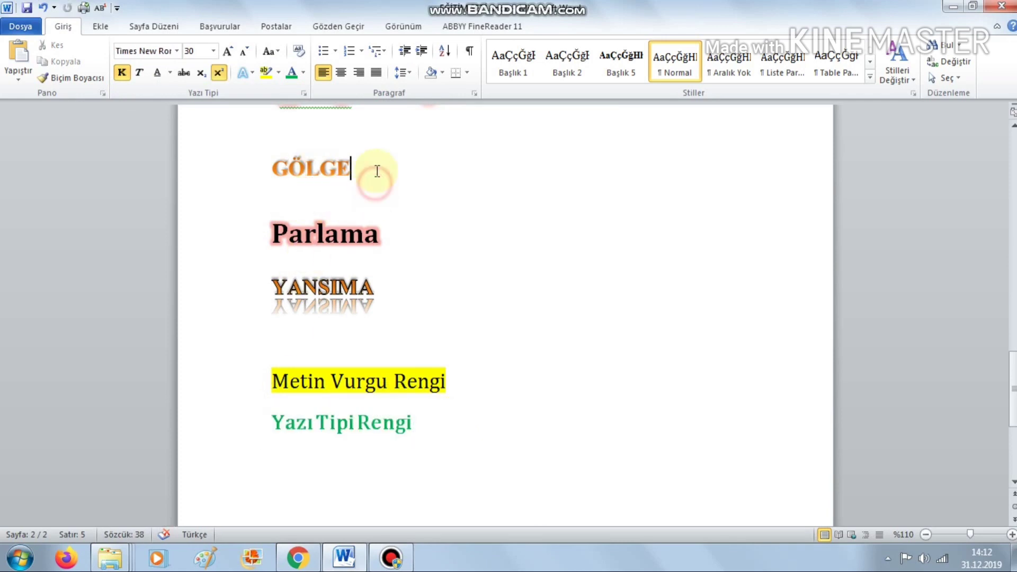
key("Return")
key("Return")
key("ctrl+v")
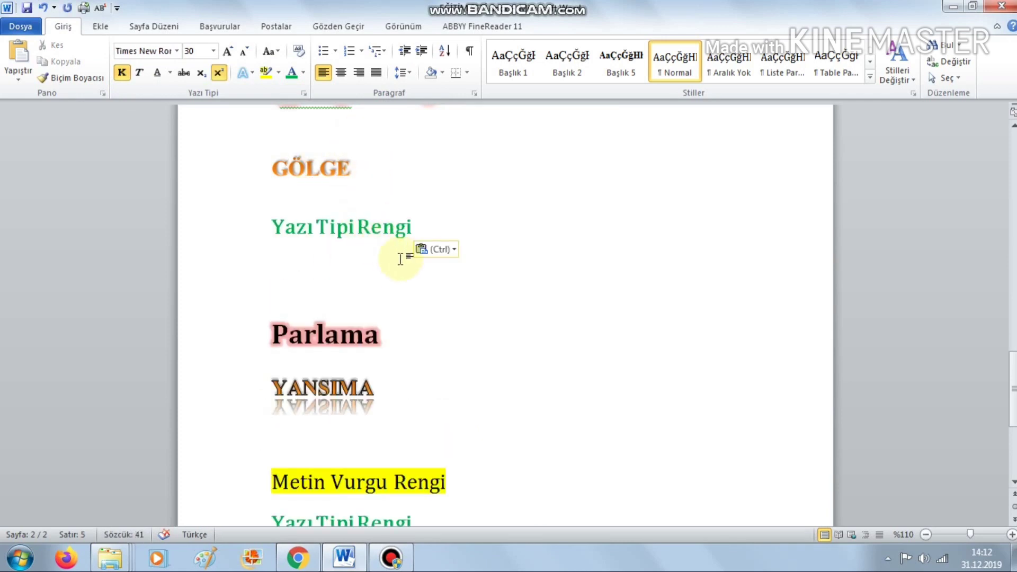
left_click_drag(424, 228, 272, 225)
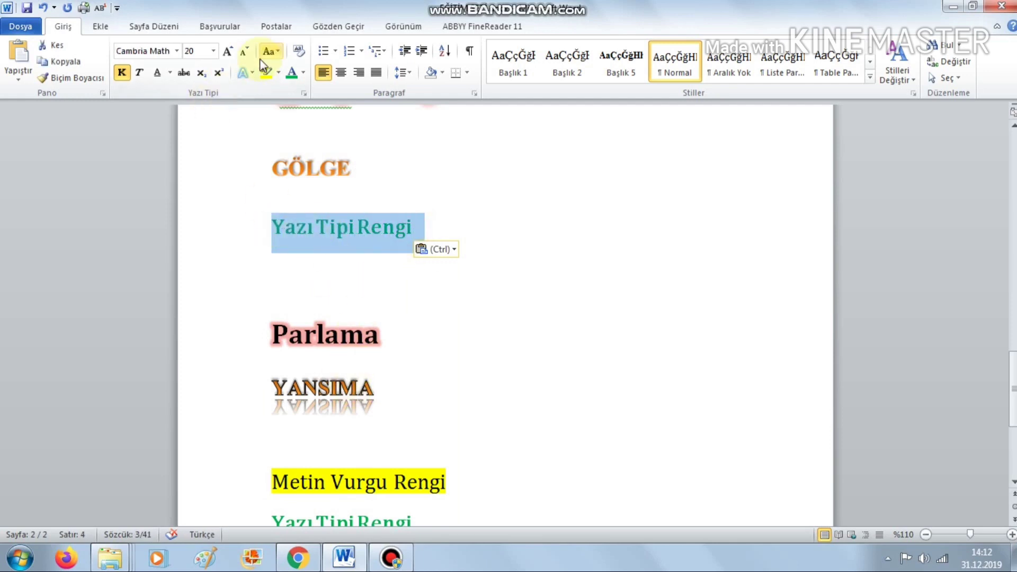
left_click(253, 73)
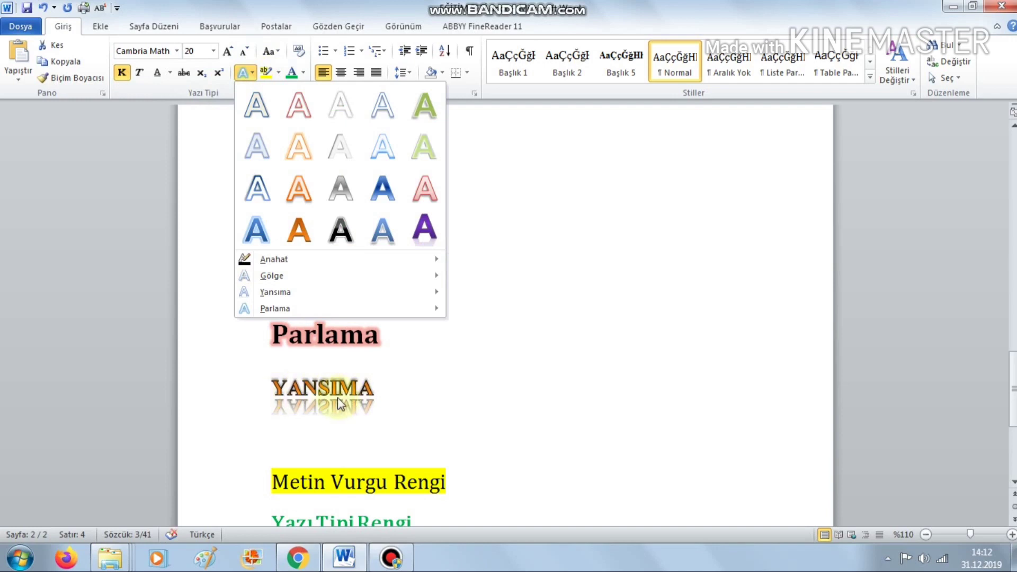
mouse_move(275, 308)
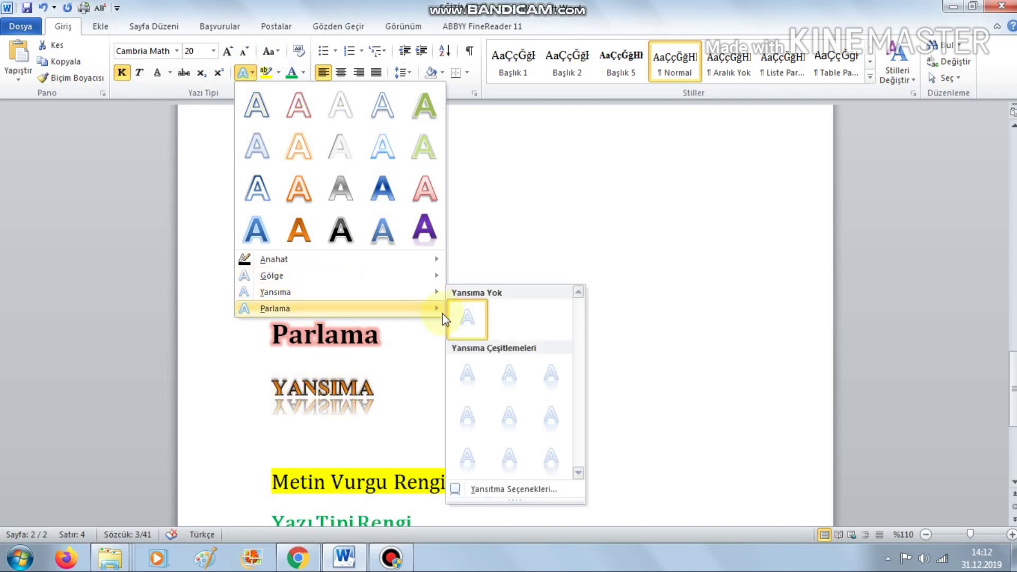
left_click(392, 293)
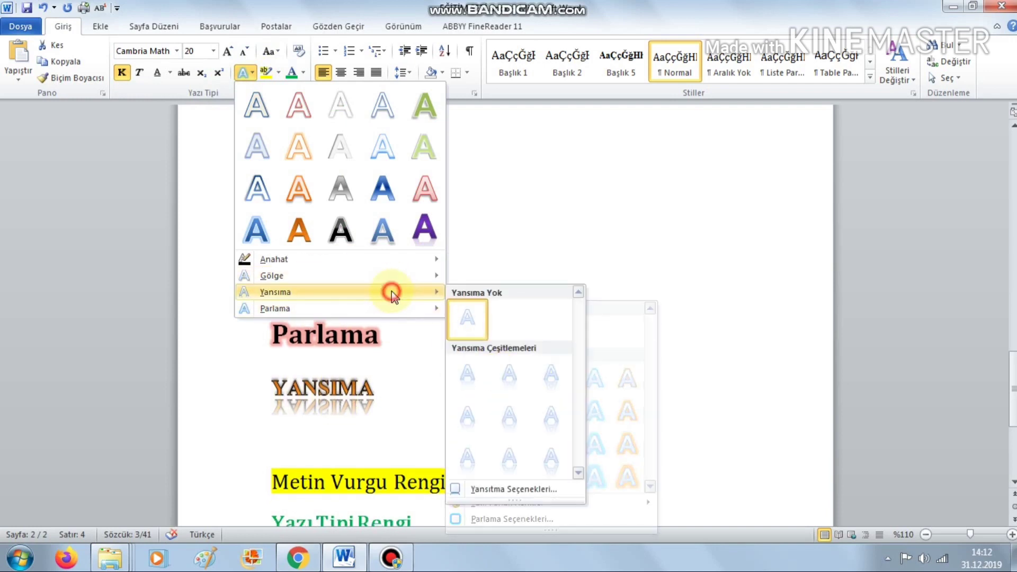
left_click(515, 453)
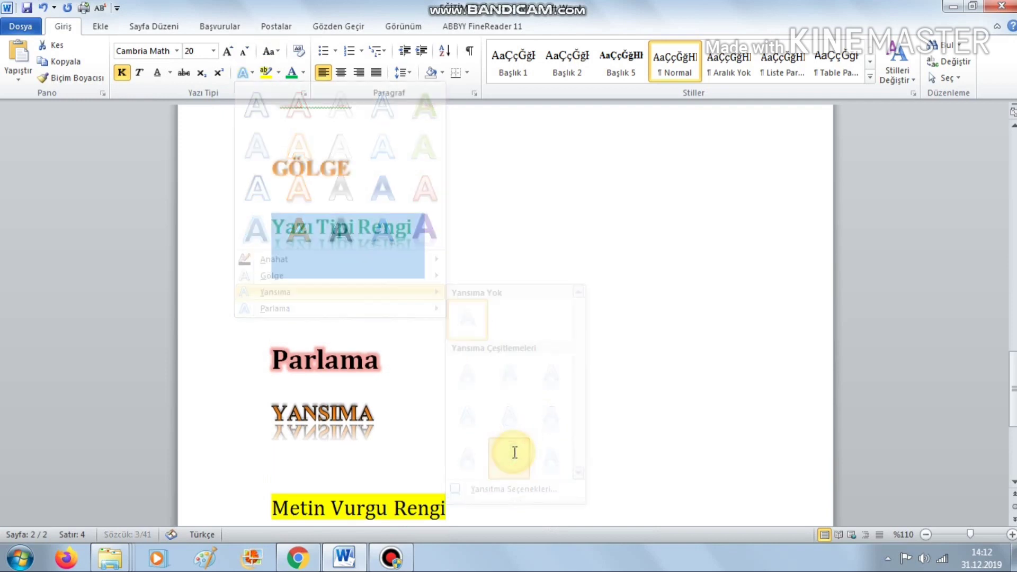
left_click(466, 302)
Step: Set the pasted line to 25 points and choose another reflection variation
left_click_drag(436, 257, 269, 228)
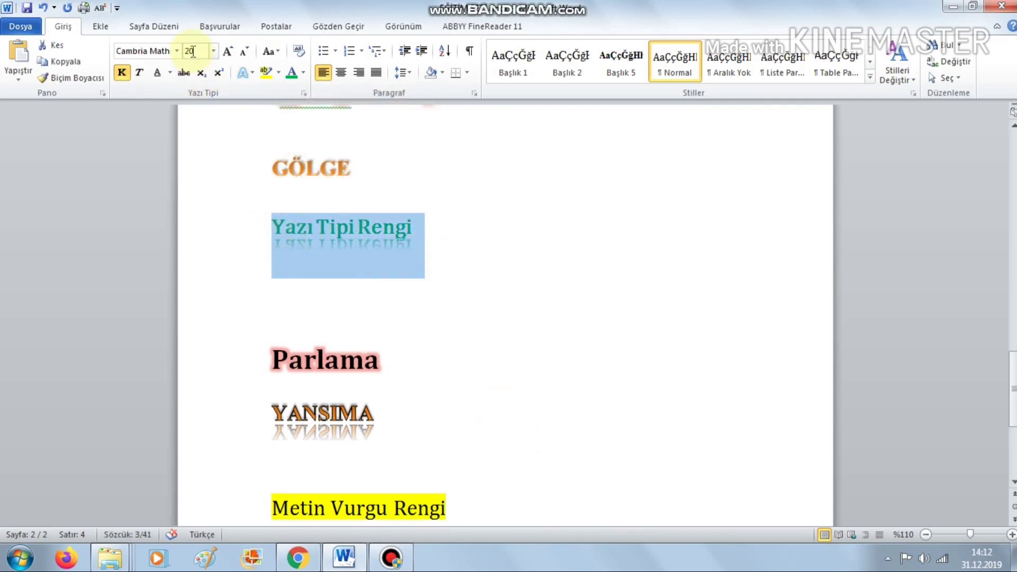
type("25")
key("Return")
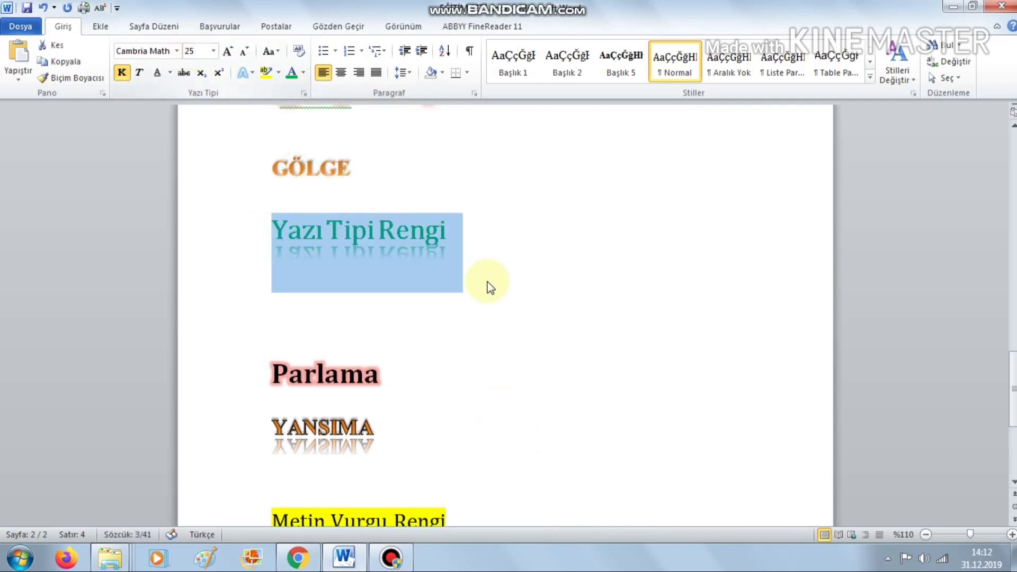
left_click(479, 282)
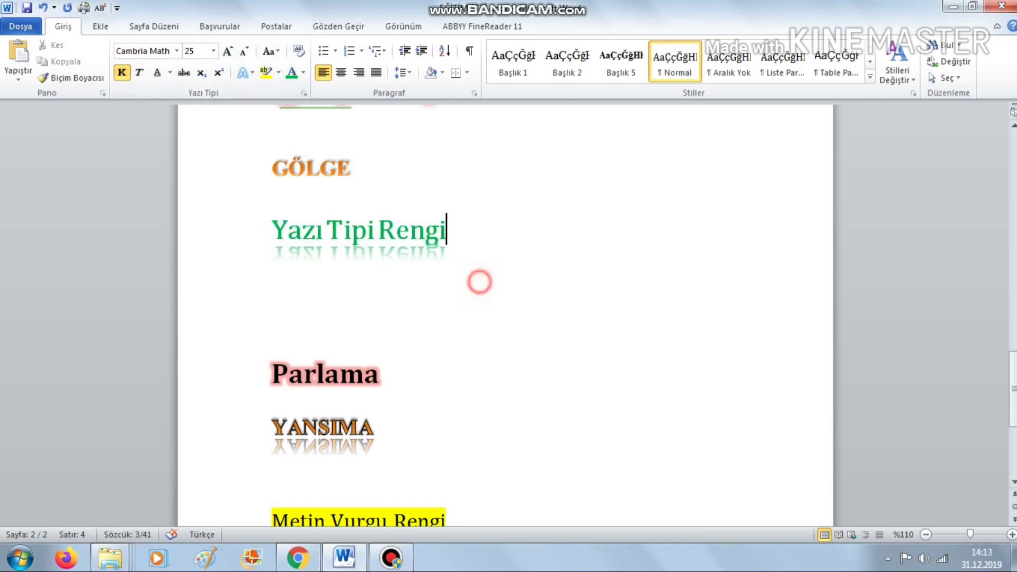
left_click(245, 72)
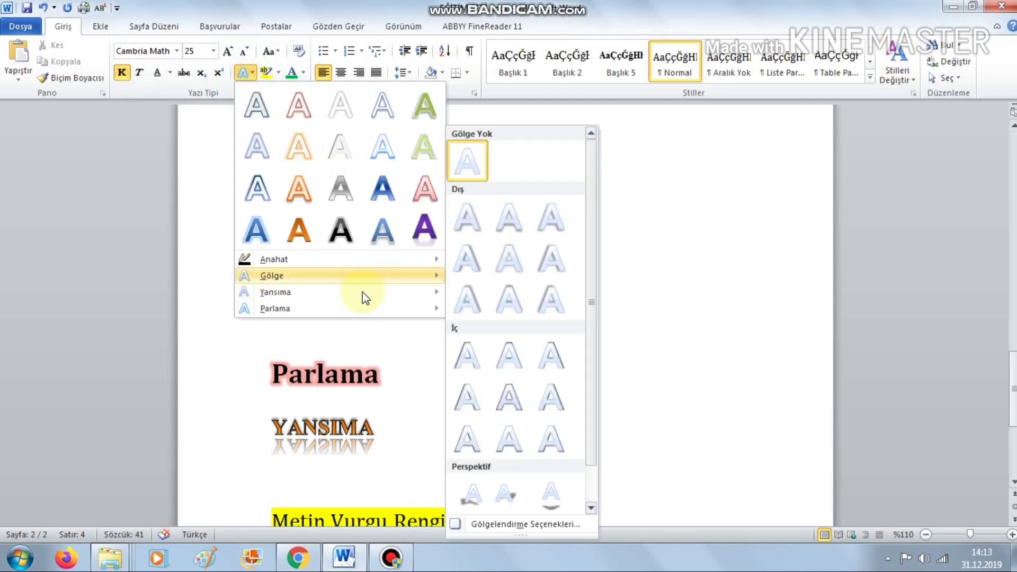
mouse_move(275, 292)
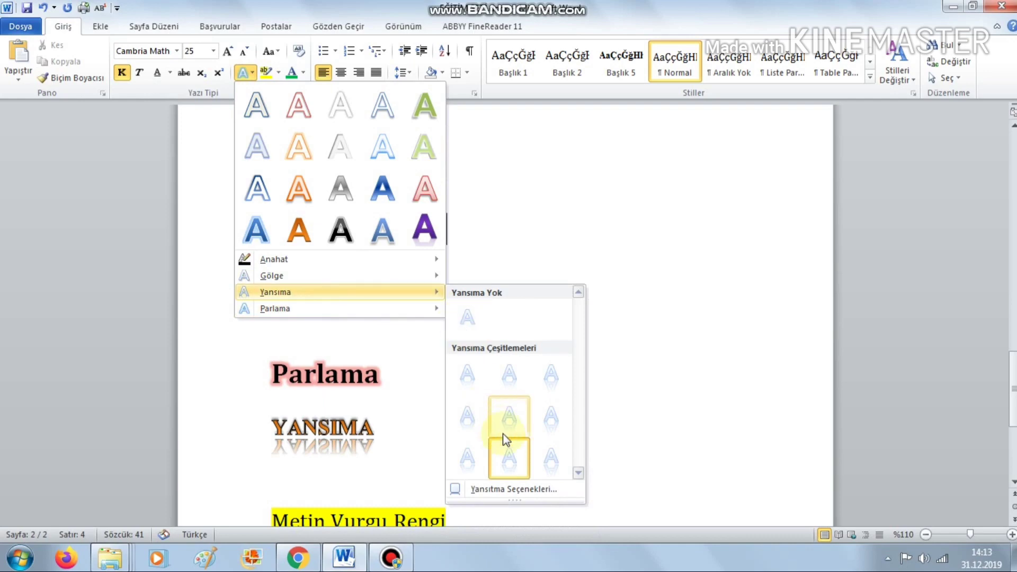
left_click(550, 457)
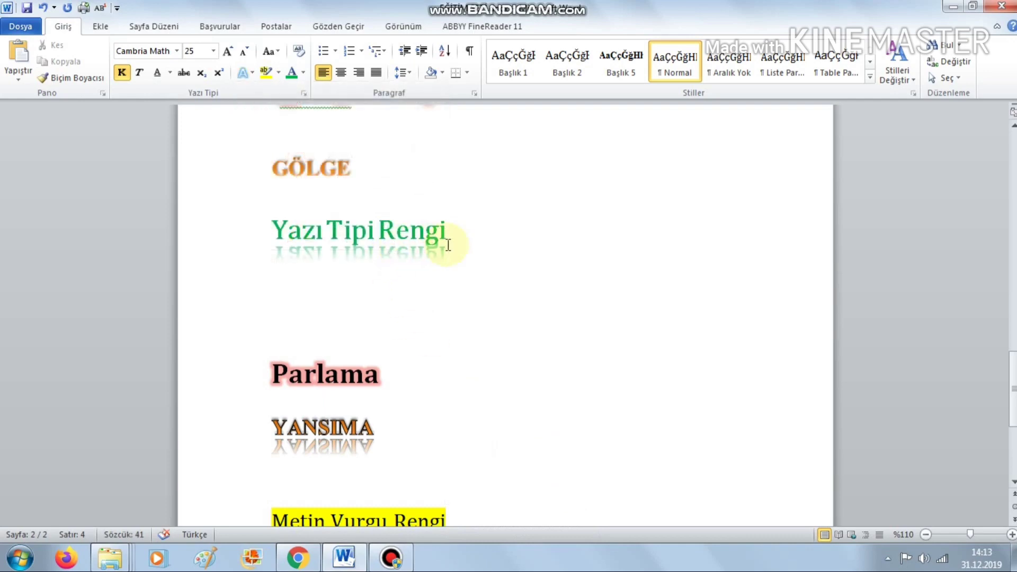
Step: Inspect the reflection, shadow and outline settings in the Yansıtma Seçenekleri dialog, then close it
scroll(450, 241, "up", 2)
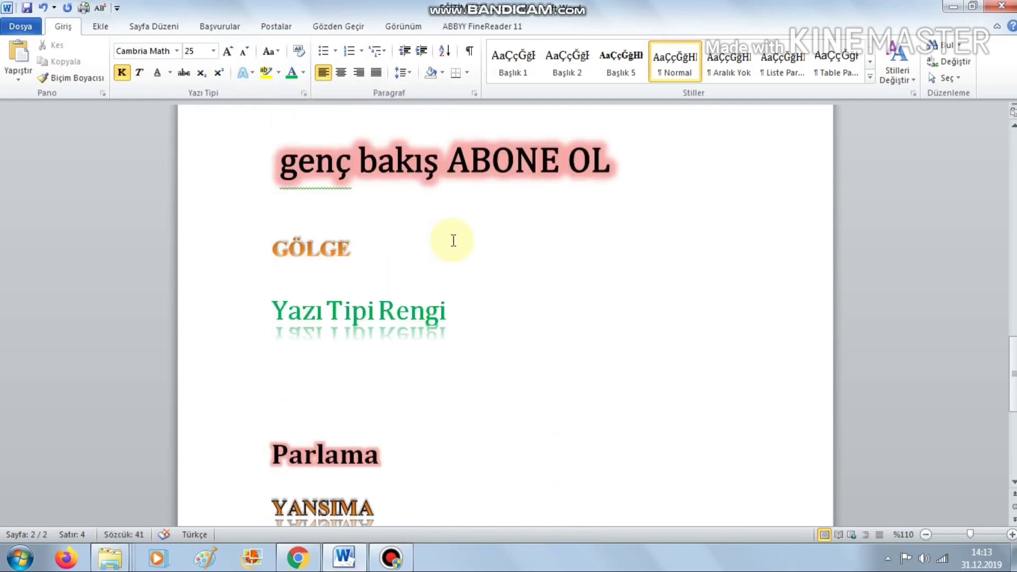
scroll(453, 240, "up", 2)
scroll(370, 185, "up", 1)
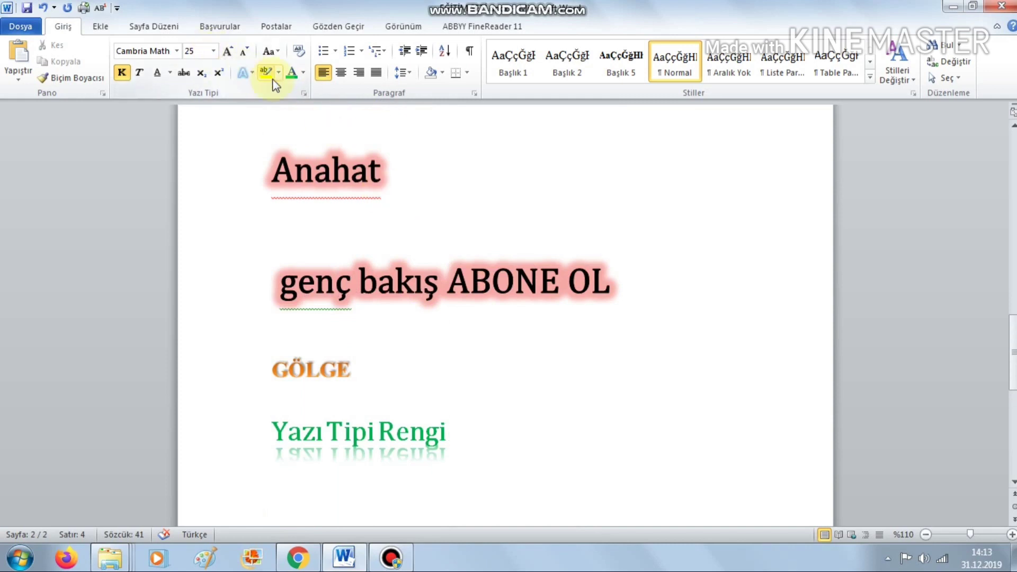
left_click_drag(469, 422, 271, 424)
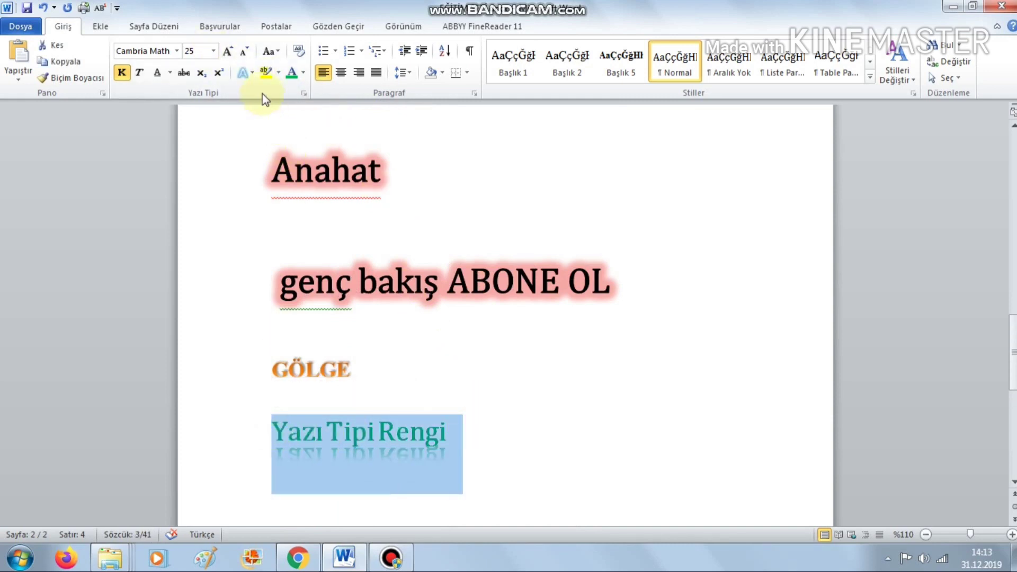
left_click(244, 72)
mouse_move(275, 291)
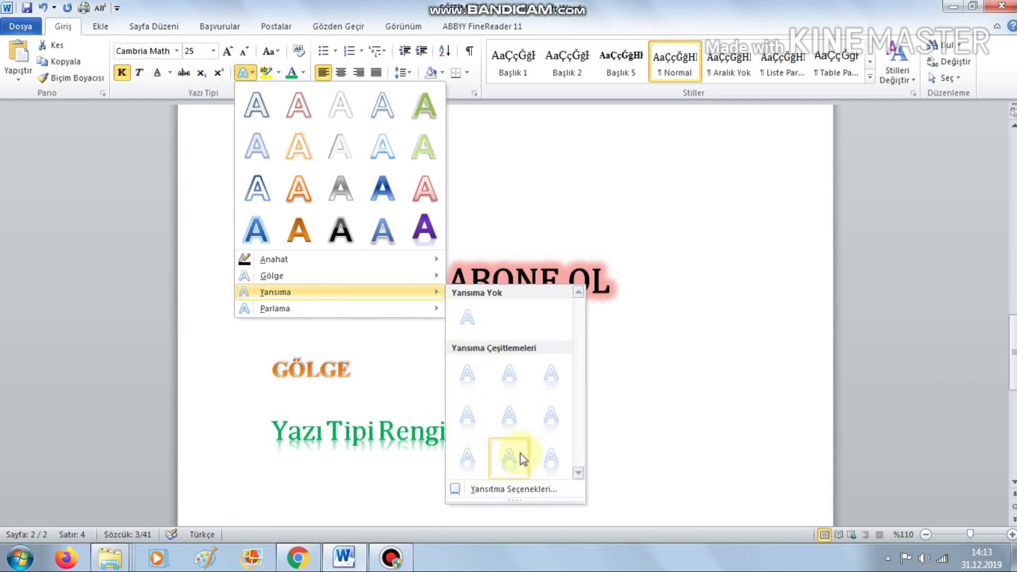
left_click(480, 490)
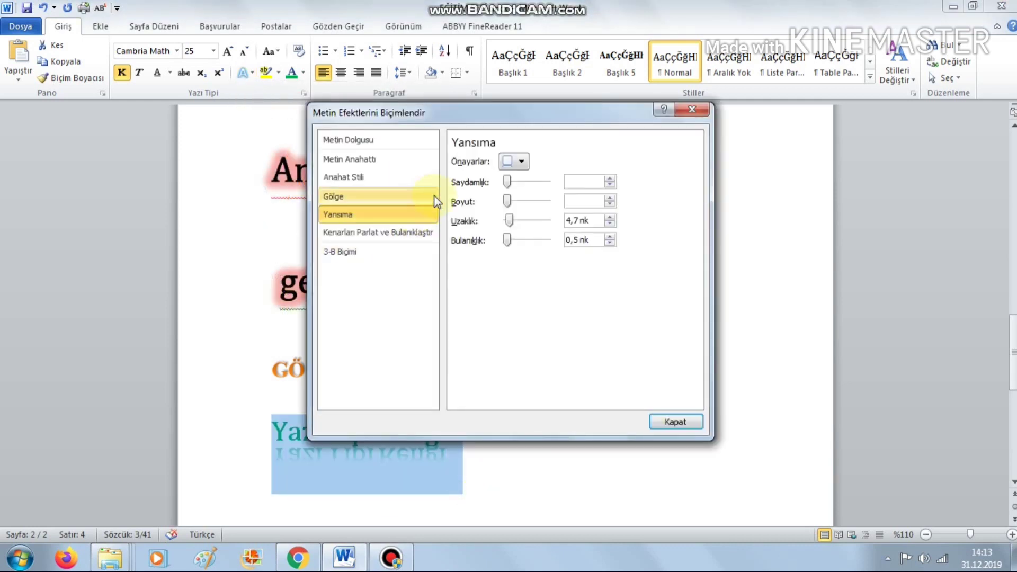
left_click(371, 195)
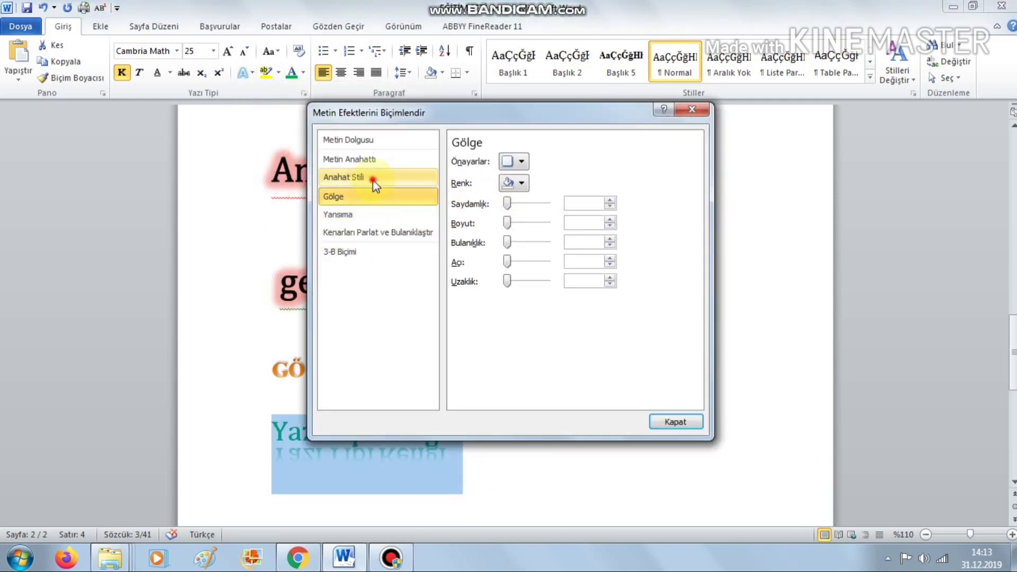
left_click(371, 177)
left_click(693, 112)
scroll(522, 347, "down", 2)
Step: Give the lower red 'Yazı Tipi Rengi' line a bright green text highlight
scroll(504, 324, "down", 5)
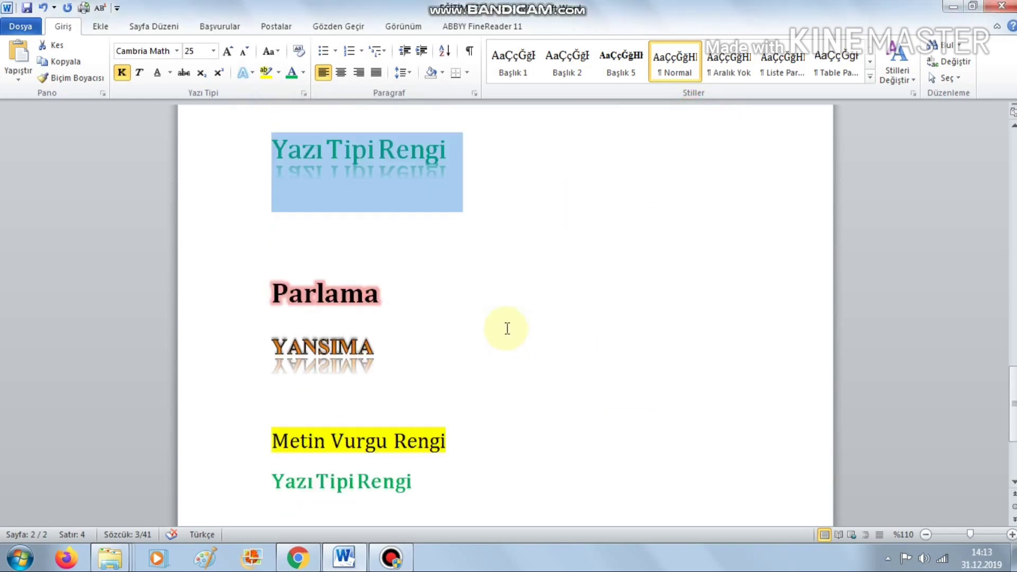
scroll(388, 288, "down", 1)
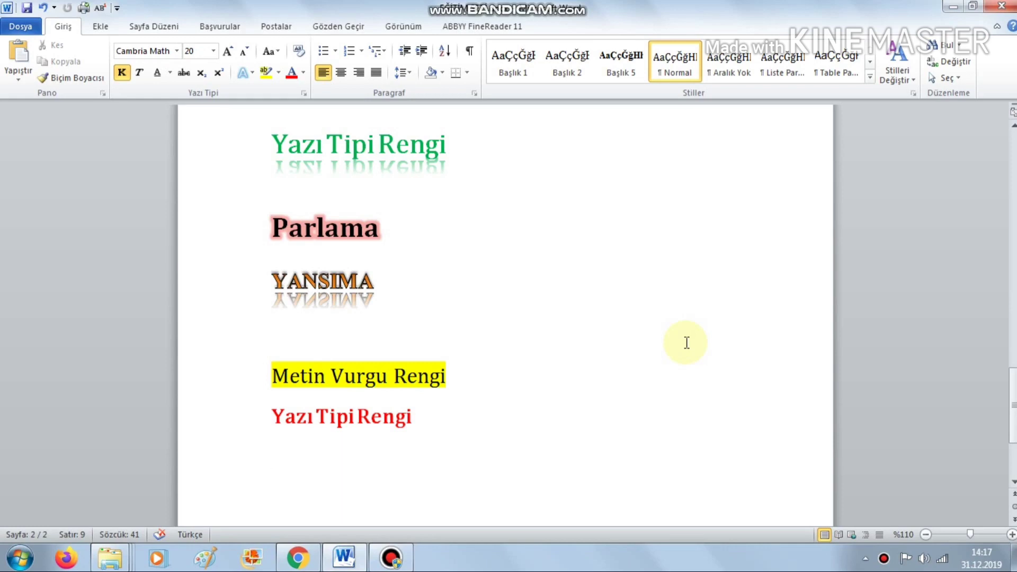
left_click_drag(457, 379, 270, 377)
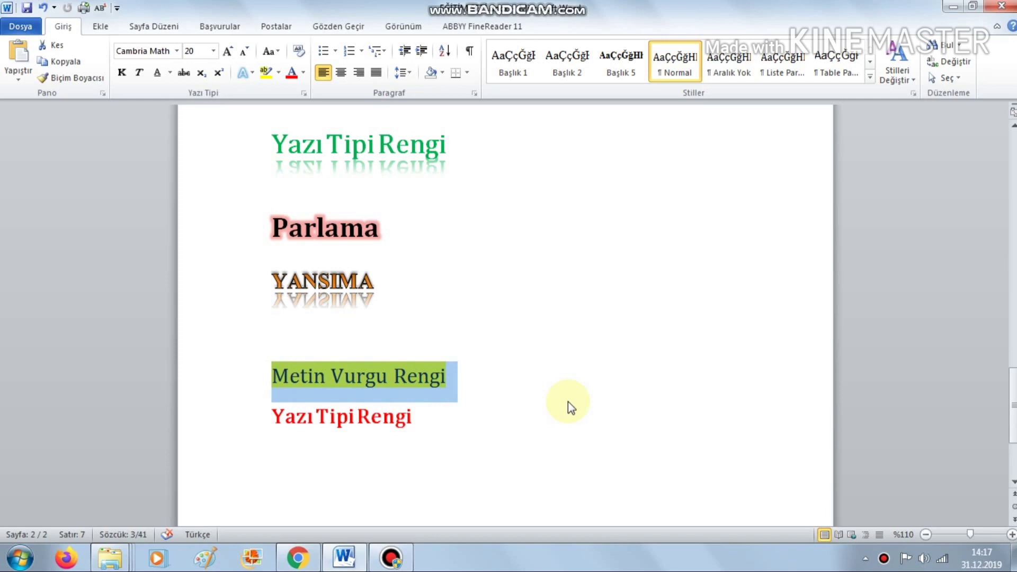
left_click(522, 386)
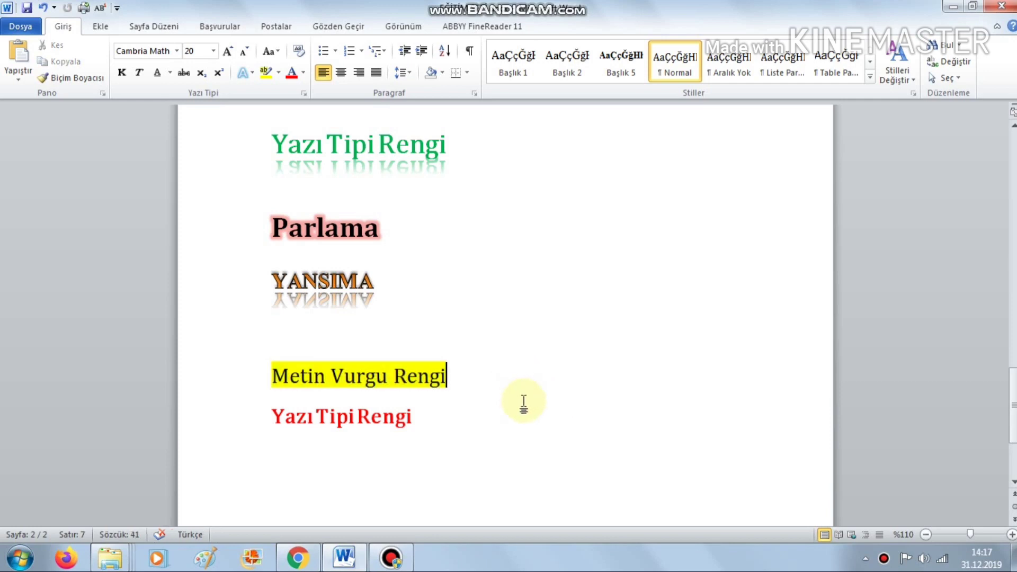
left_click_drag(447, 416, 268, 424)
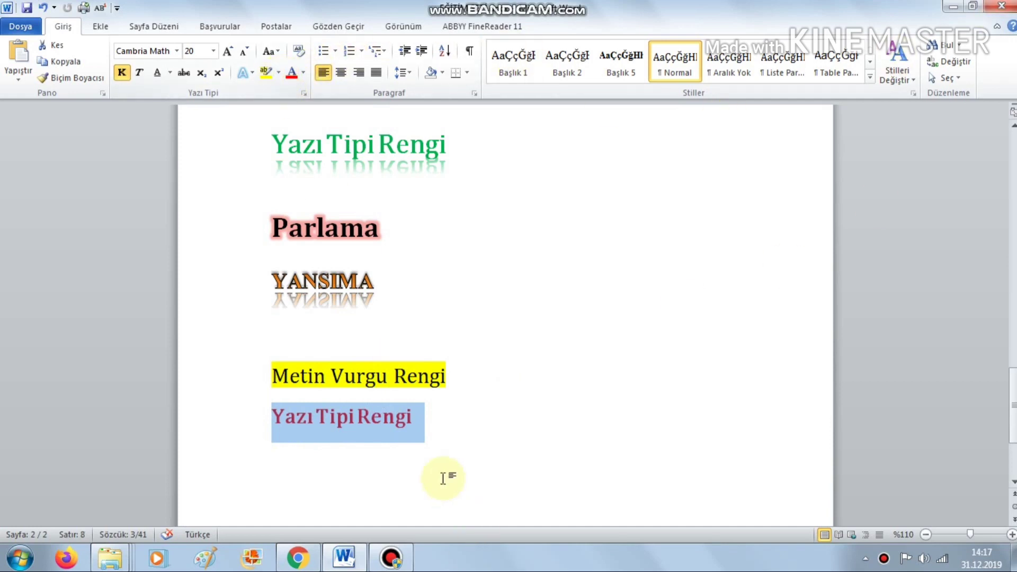
left_click(442, 443)
left_click_drag(431, 423, 280, 426)
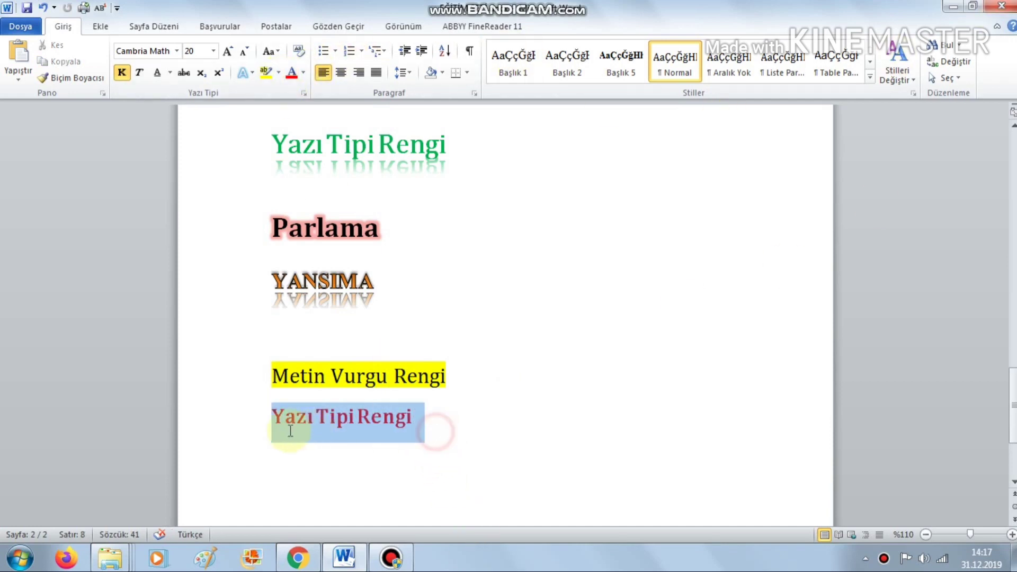
left_click(278, 74)
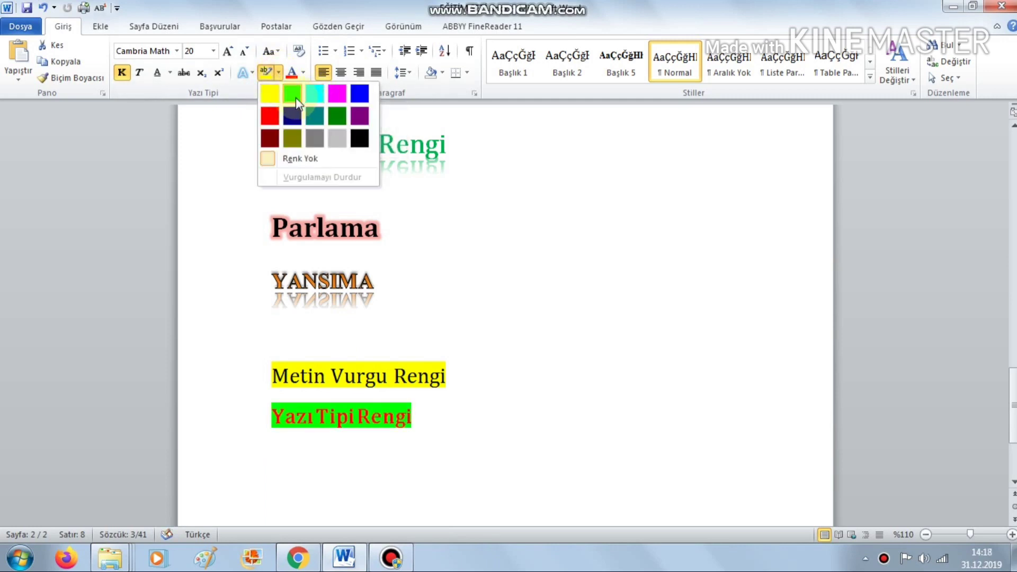
left_click(292, 94)
left_click(522, 400)
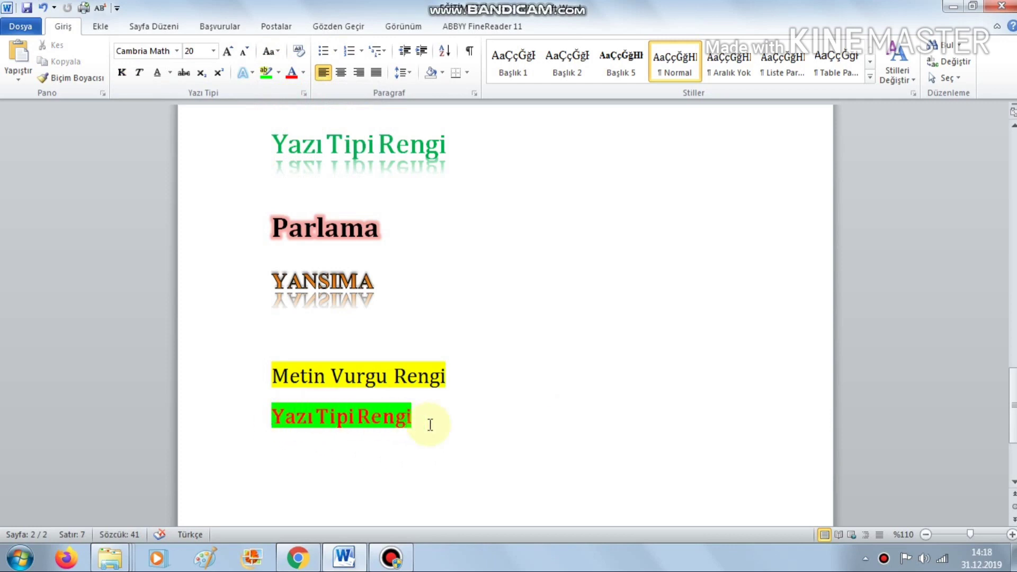
left_click_drag(430, 424, 272, 416)
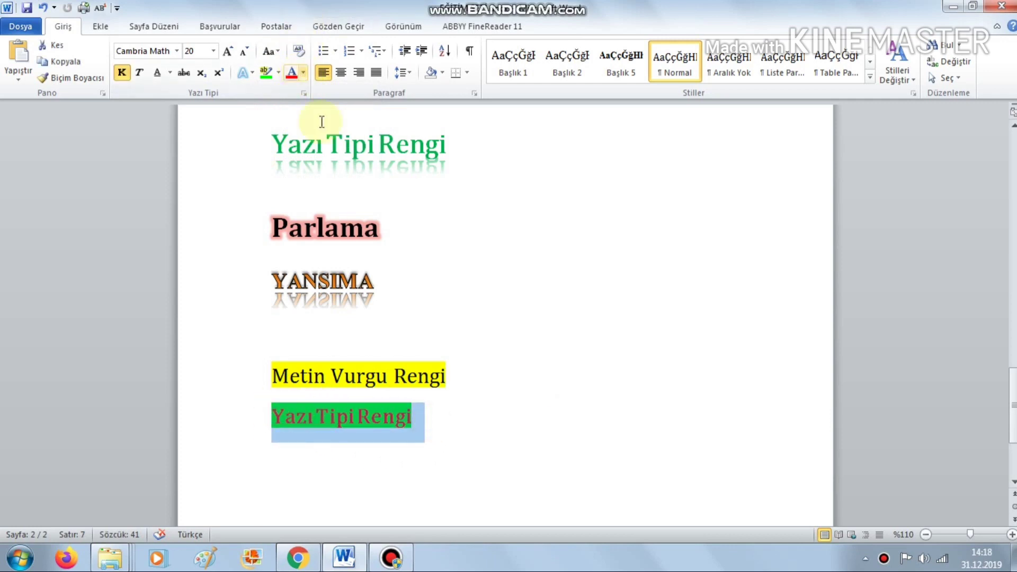
Step: Add a new line 'GENÇ BAKIŞ' below and highlight it in turquoise
left_click(475, 423)
key("Return")
type("GE")
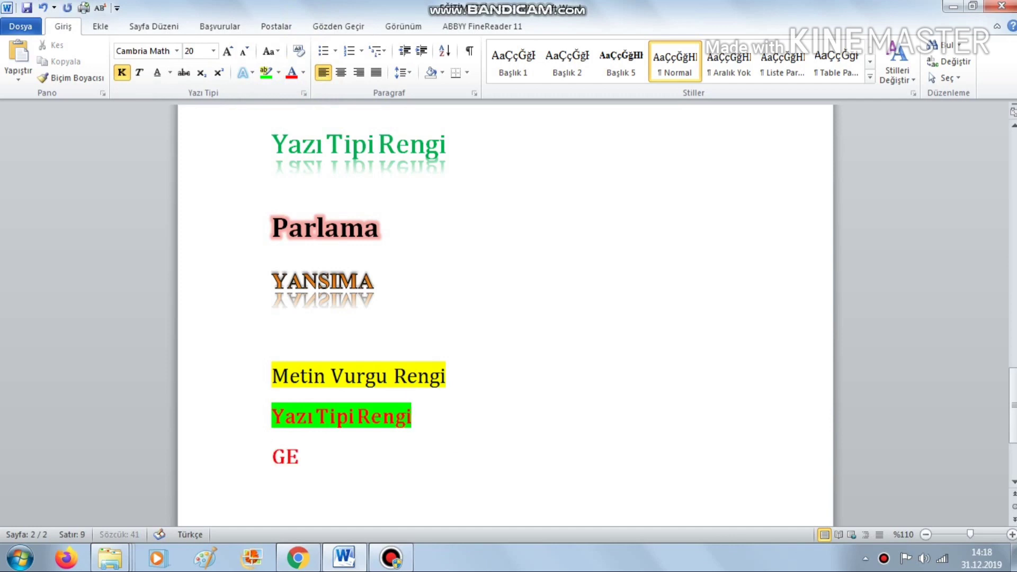
type("NÇ BAKIŞ")
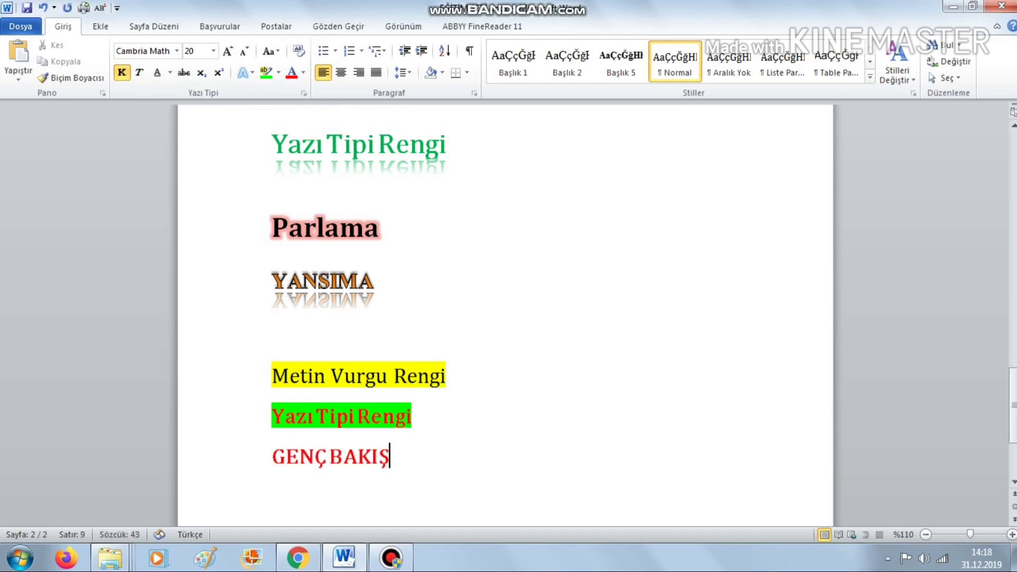
left_click_drag(403, 461, 272, 458)
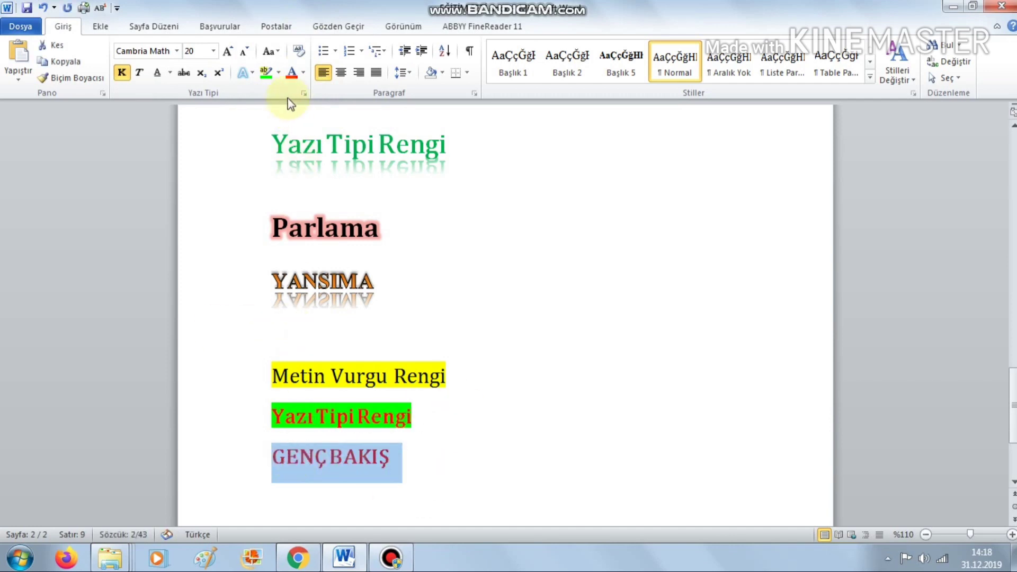
left_click(279, 73)
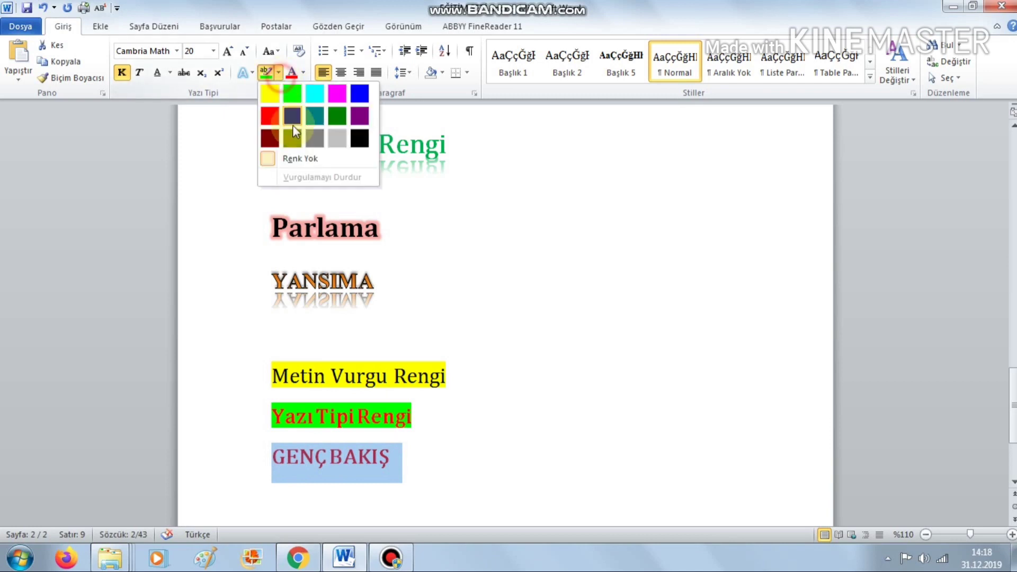
left_click(314, 95)
left_click(426, 443)
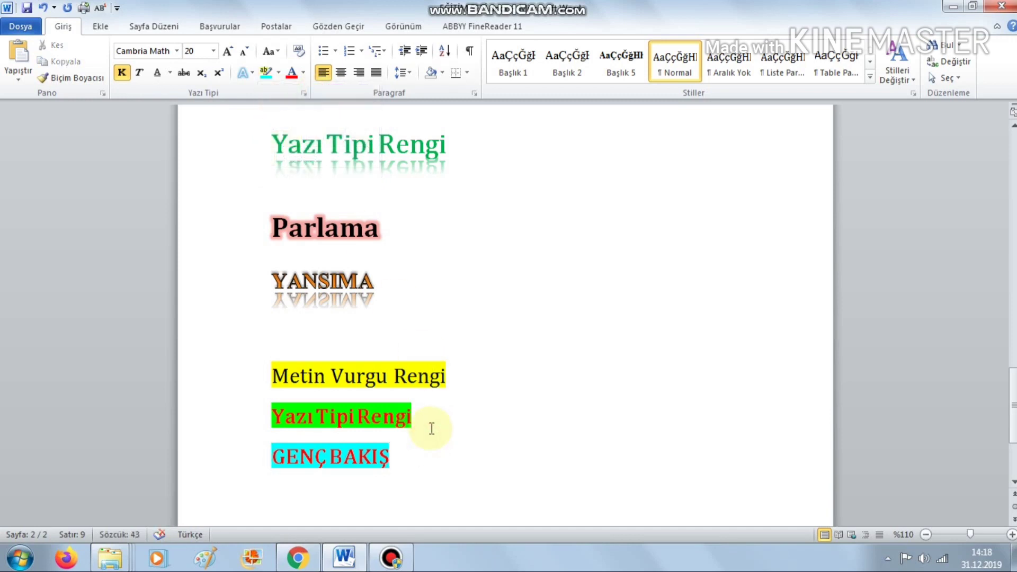
Step: Undo the turquoise 'GENÇ BAKIŞ' line and the green highlight with Ctrl+Z
left_click(430, 424)
key("ctrl+z")
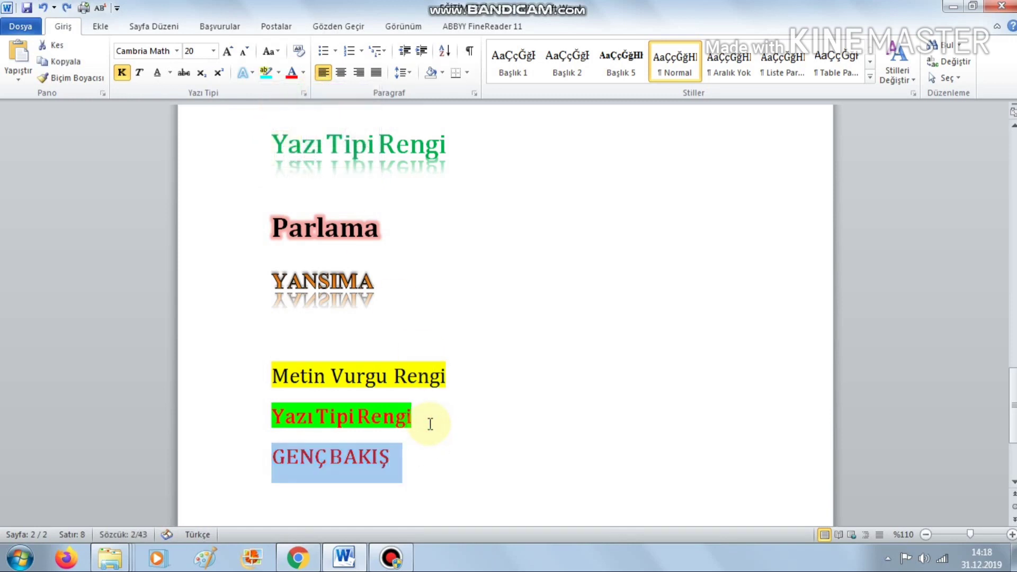
key("ctrl+z")
key("ctrl+z")
left_click(427, 420)
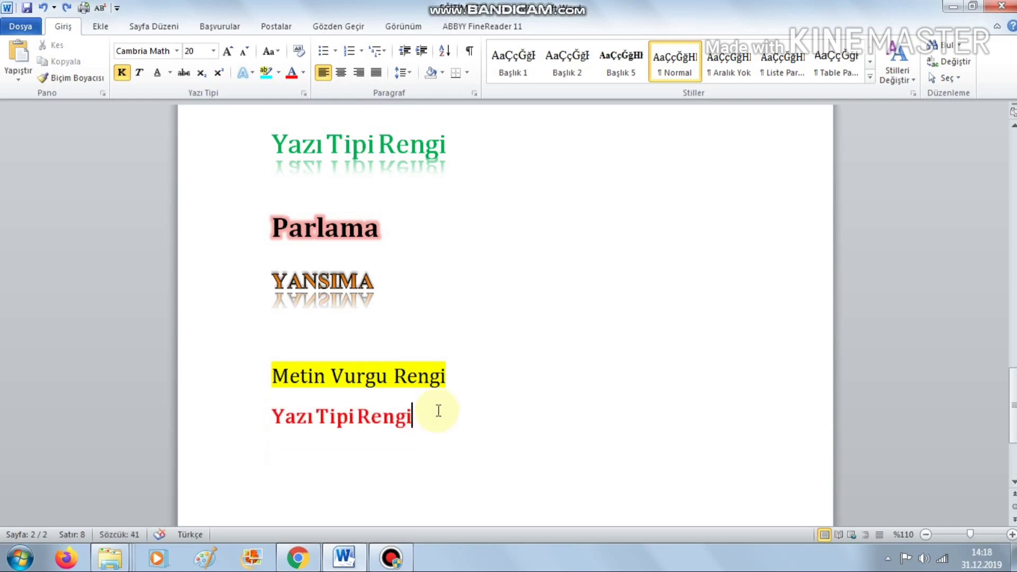
Step: Change the lower 'Yazı Tipi Rengi' line's font colour to orange from the More Colors hexagon
left_click_drag(436, 414, 271, 416)
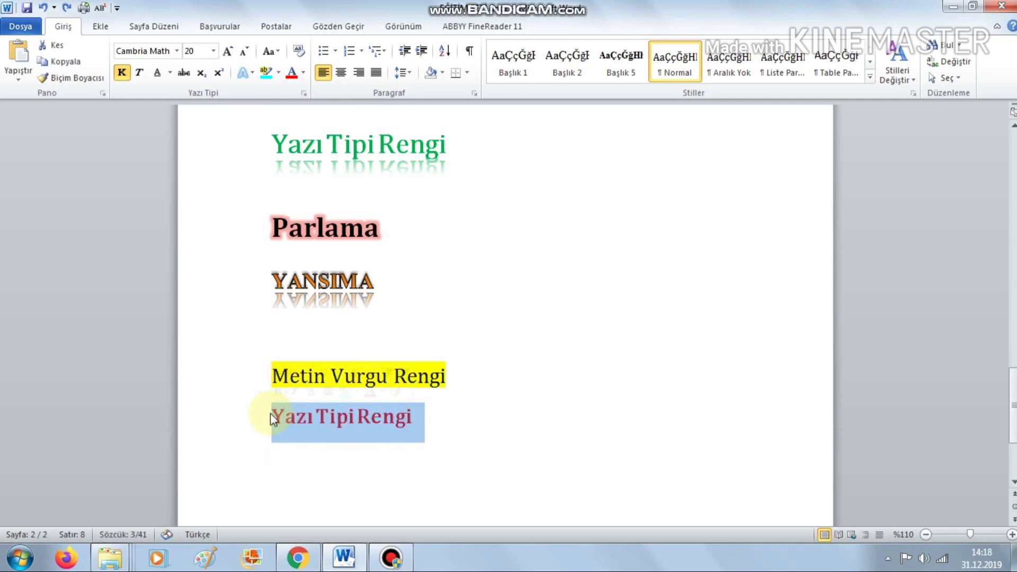
left_click(302, 72)
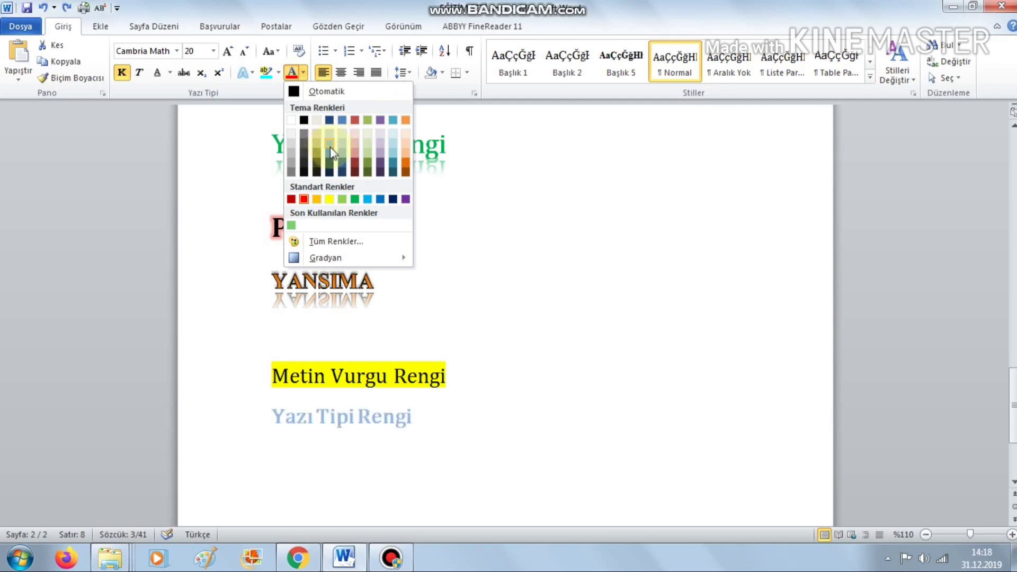
left_click(332, 243)
left_click(465, 279)
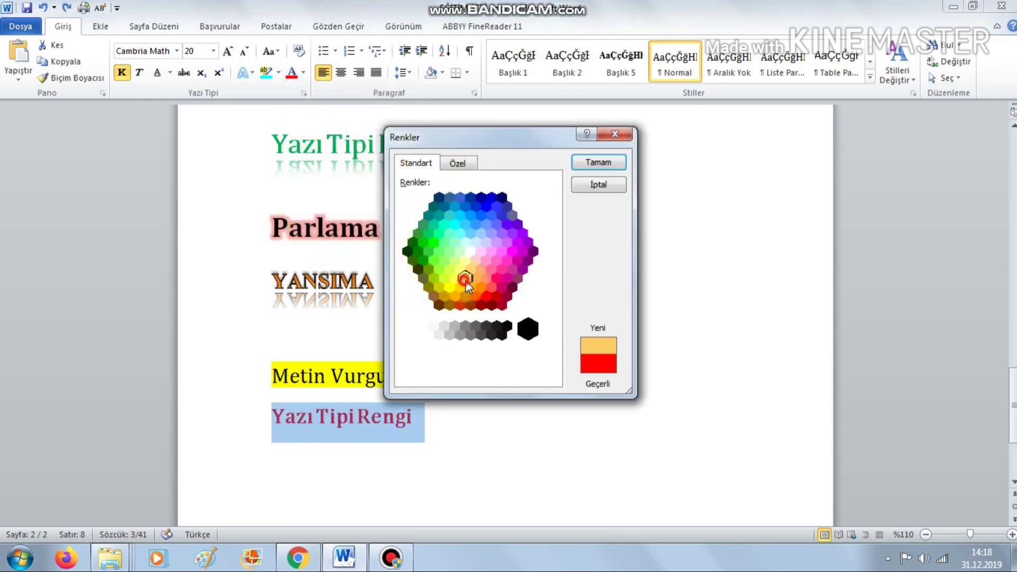
left_click(470, 287)
left_click(584, 160)
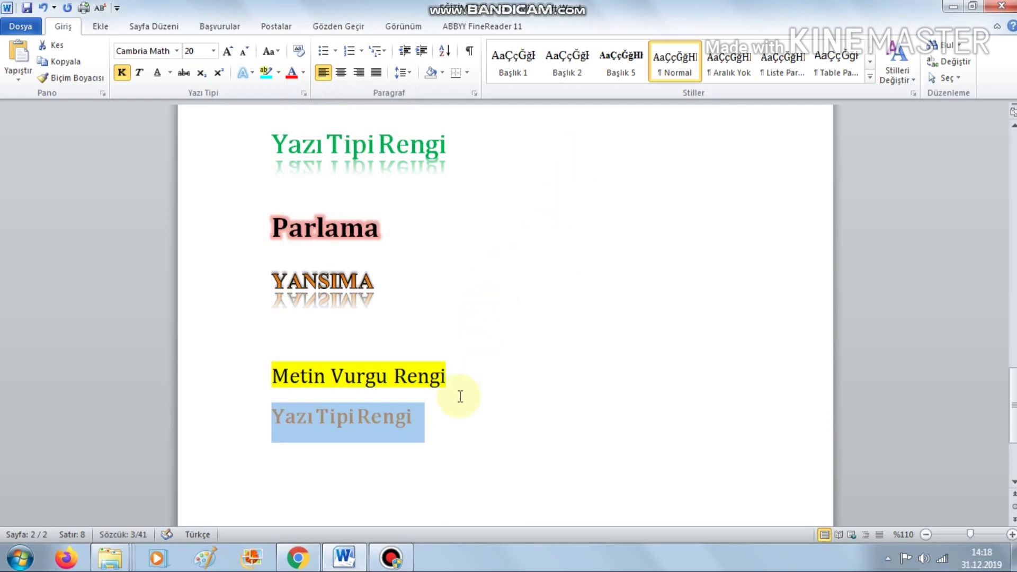
left_click(554, 332)
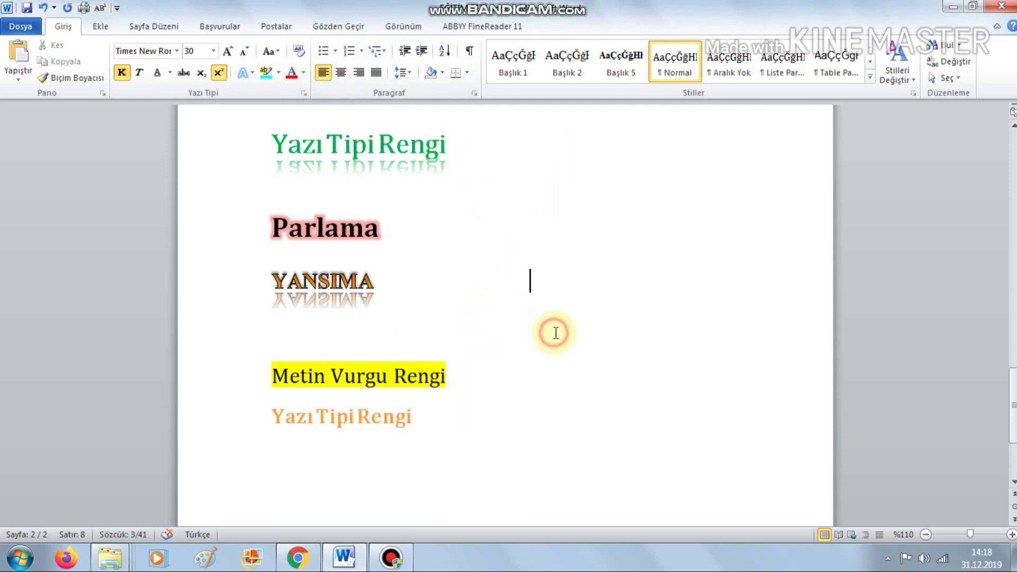
scroll(555, 332, "up", 3)
scroll(555, 333, "up", 2)
scroll(555, 332, "up", 5)
scroll(552, 333, "up", 4)
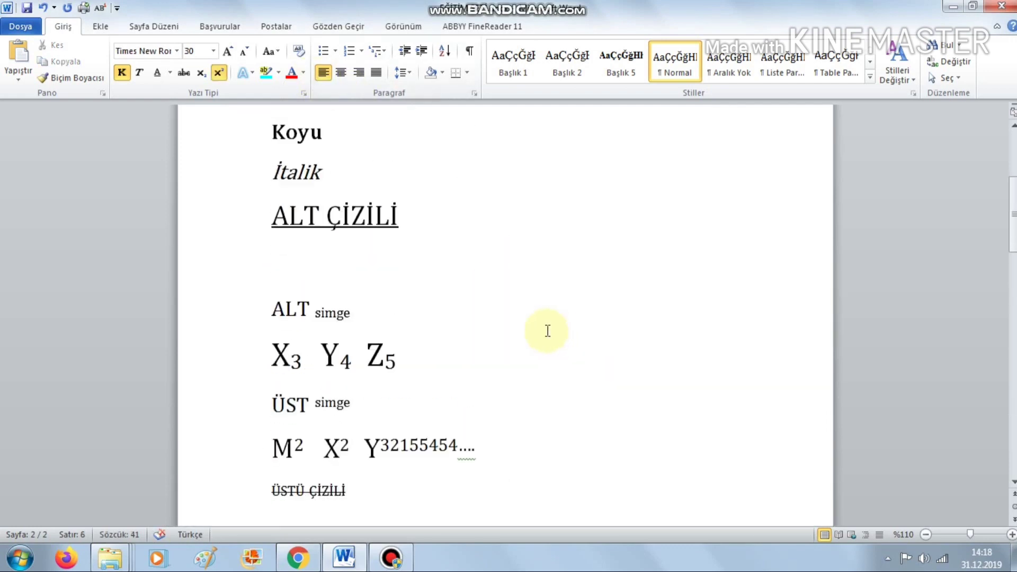
scroll(552, 333, "up", 3)
left_click_drag(272, 209, 472, 338)
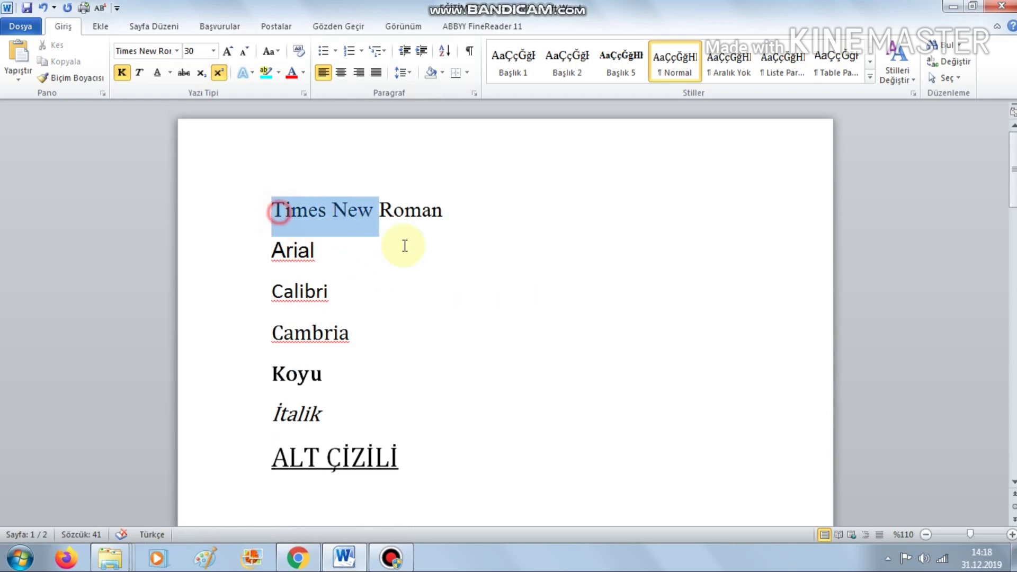
scroll(402, 235, "down", 3)
scroll(402, 234, "up", 3)
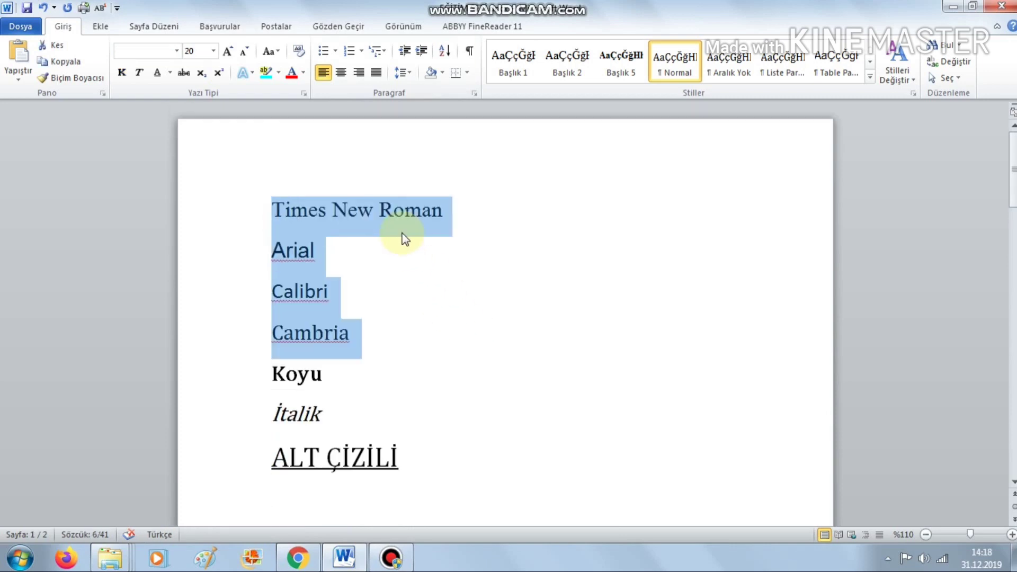
scroll(411, 232, "down", 3)
left_click(271, 290)
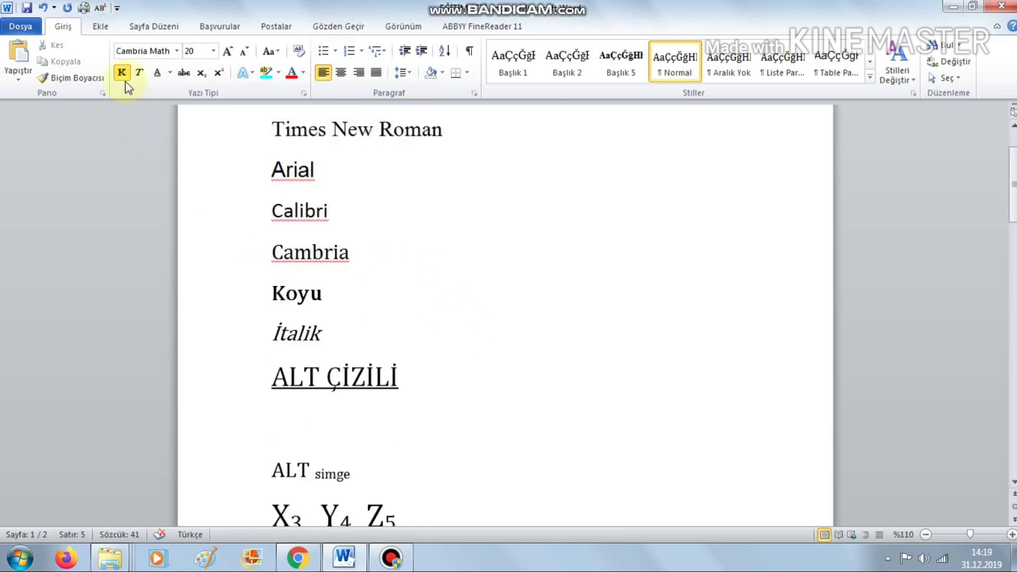
scroll(369, 211, "down", 1)
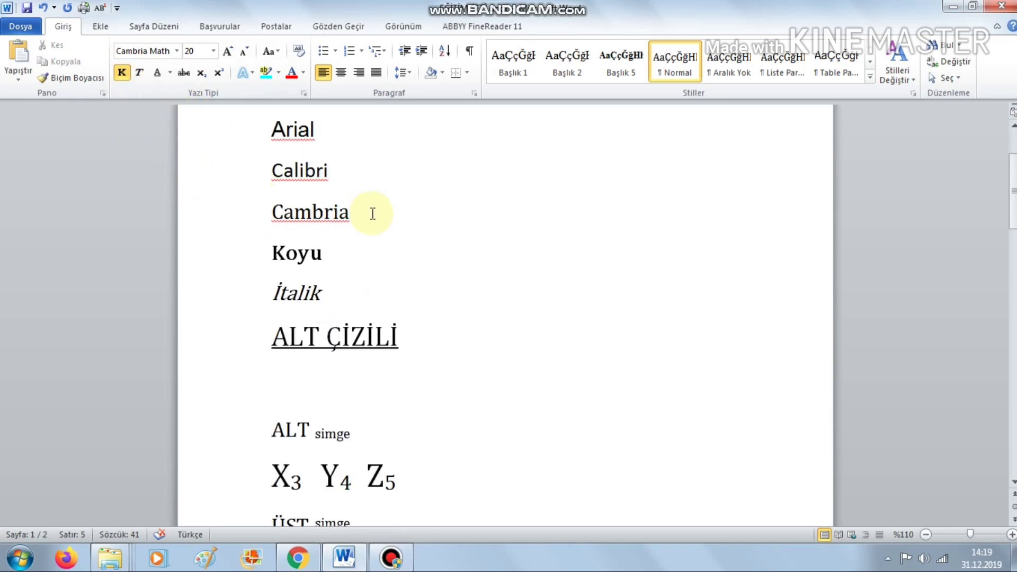
scroll(370, 233, "down", 2)
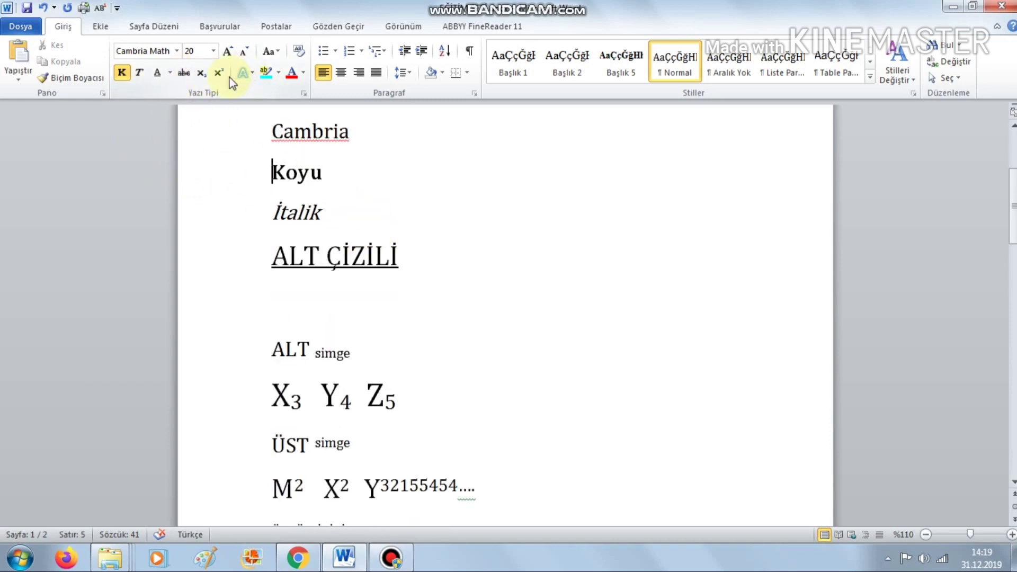
scroll(329, 245, "down", 1)
scroll(371, 296, "down", 1)
left_click_drag(396, 318, 269, 317)
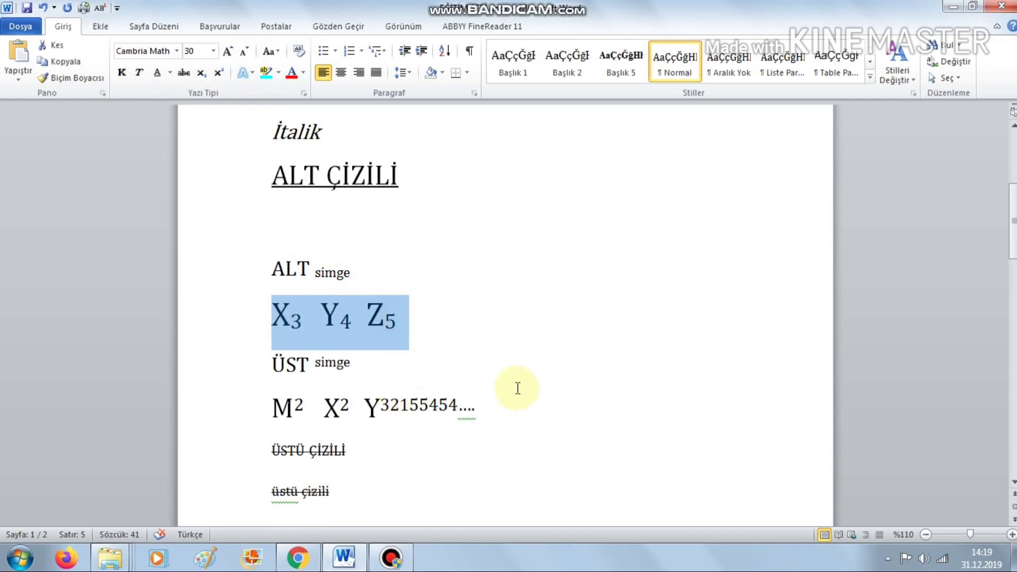
mouse_move(518, 388)
left_mouse_down()
mouse_move(431, 405)
mouse_move(295, 374)
left_mouse_up()
scroll(371, 381, "down", 1)
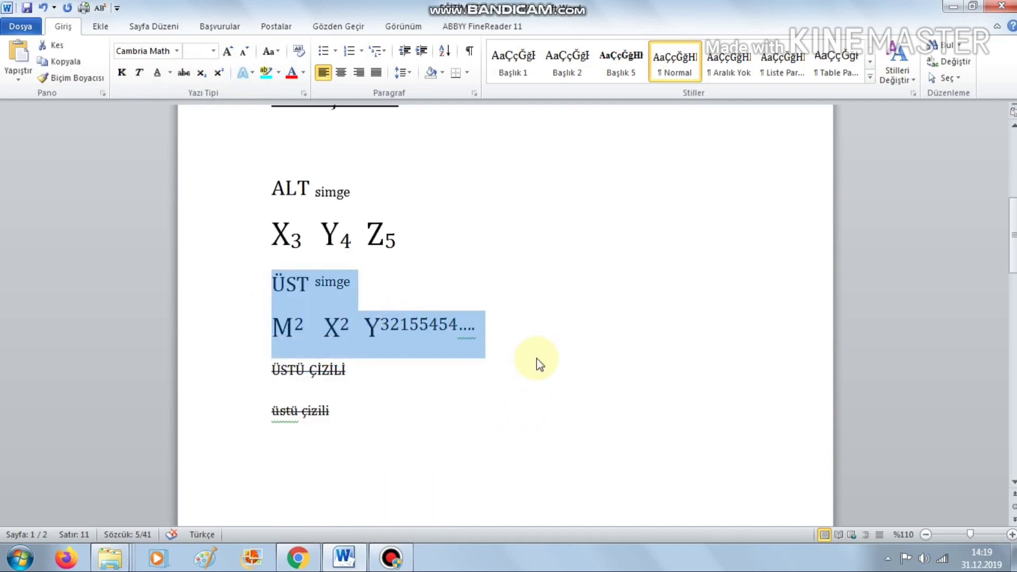
scroll(517, 358, "down", 1)
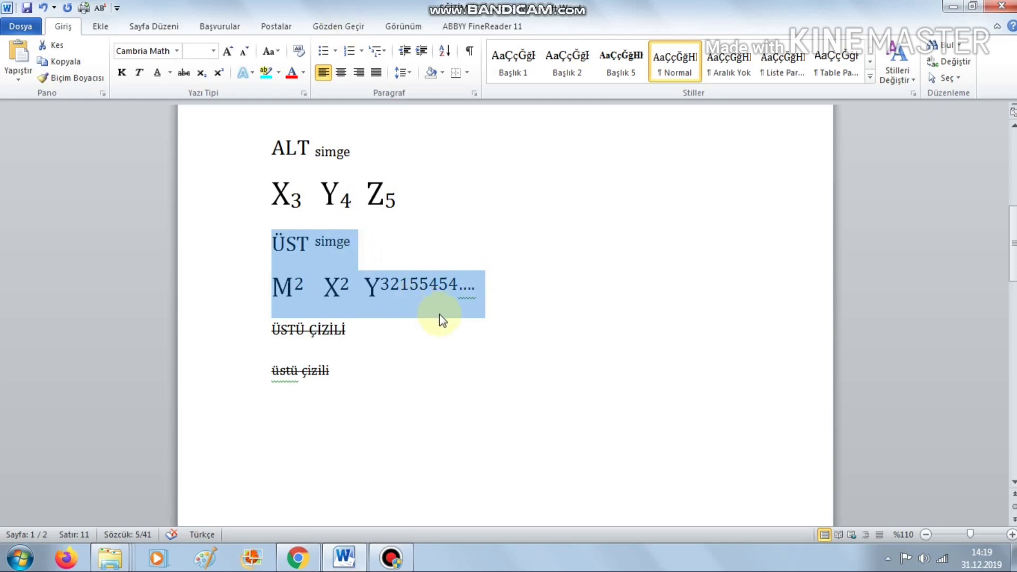
left_click_drag(376, 334, 267, 331)
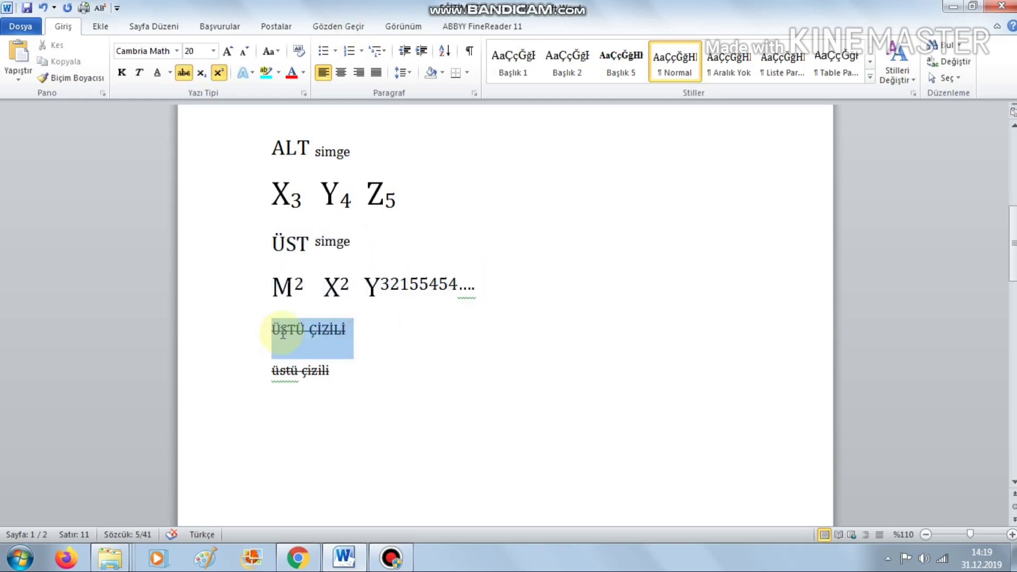
scroll(307, 339, "down", 1)
scroll(347, 297, "down", 3)
scroll(356, 291, "down", 3)
scroll(325, 236, "down", 1)
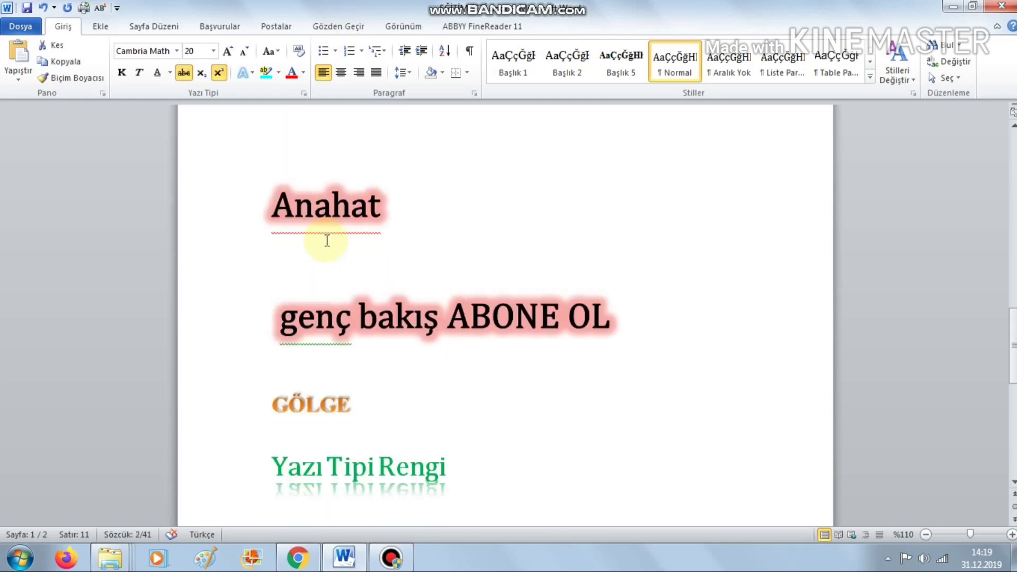
left_click(293, 211)
left_click_drag(283, 211, 438, 245)
left_click(443, 245)
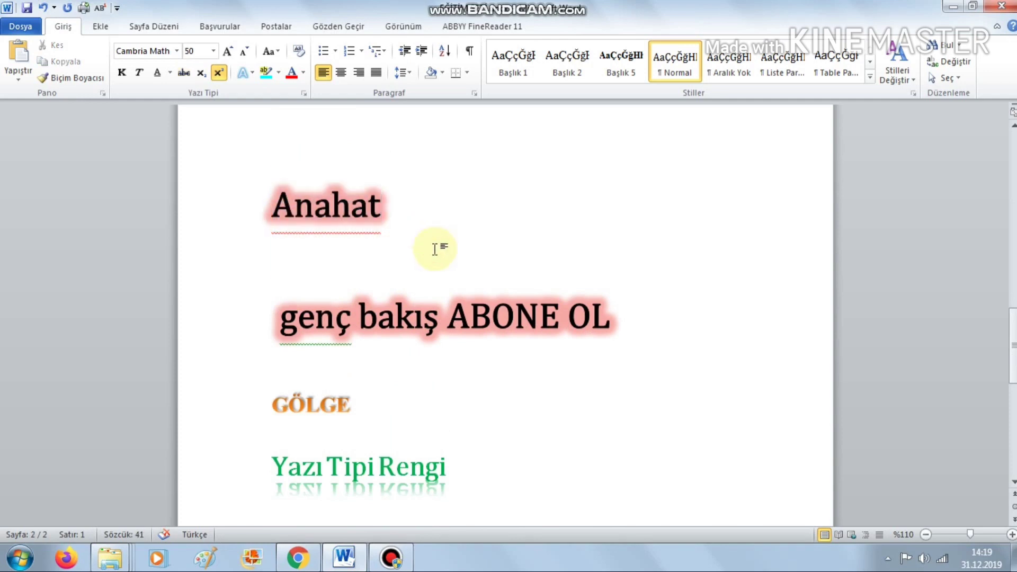
scroll(375, 259, "down", 4)
scroll(390, 241, "down", 1)
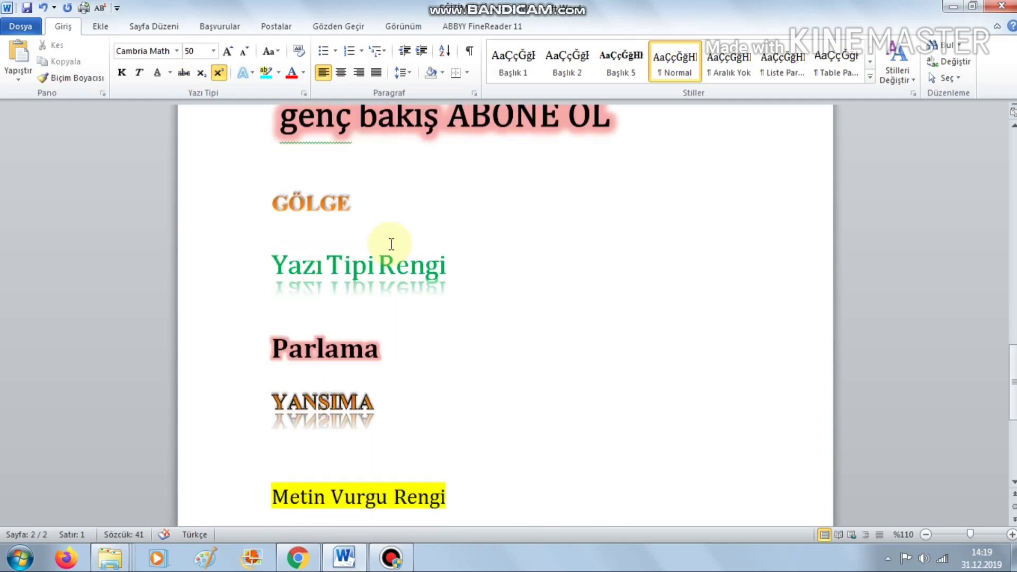
scroll(390, 250, "down", 5)
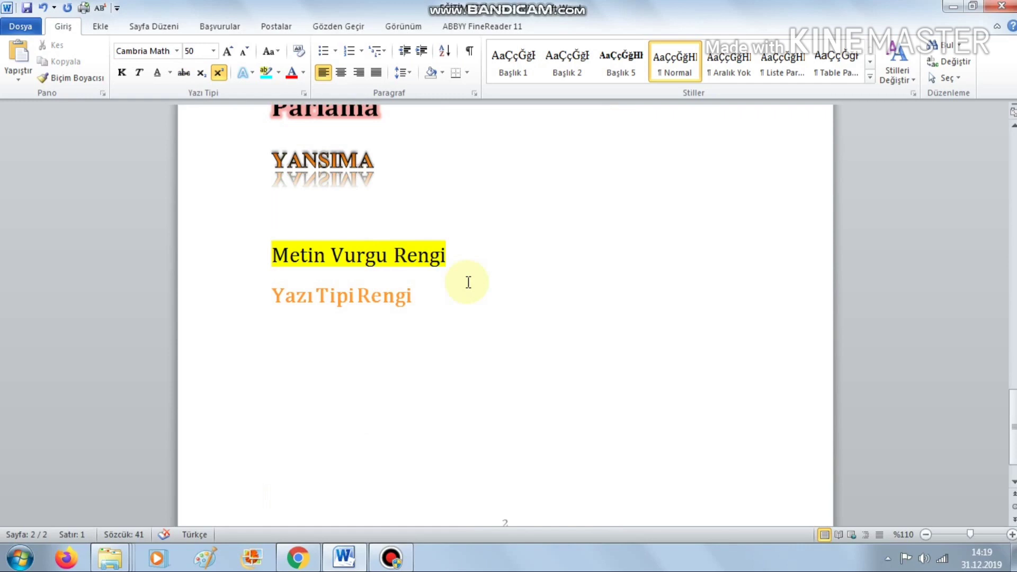
scroll(468, 282, "up", 3)
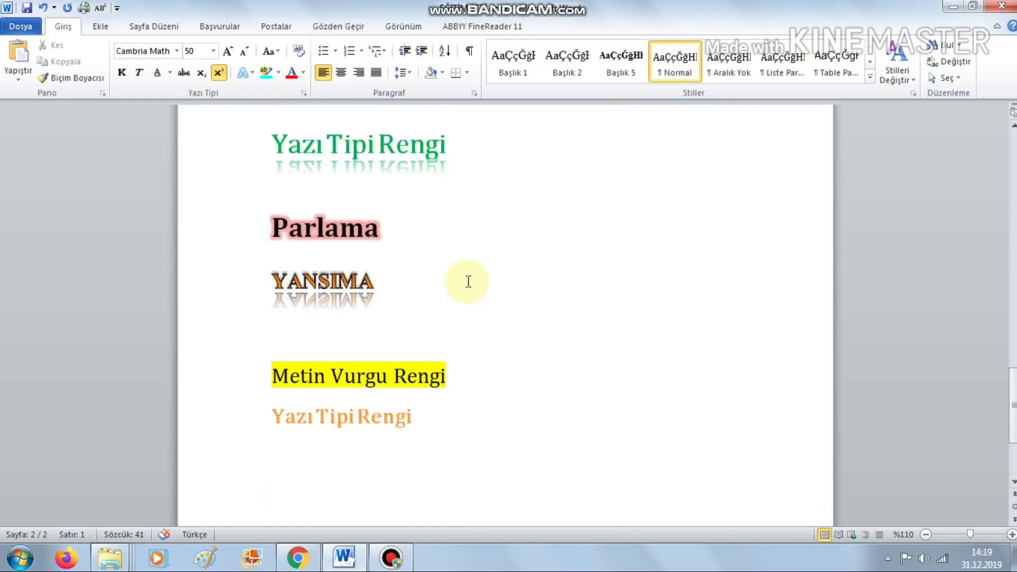